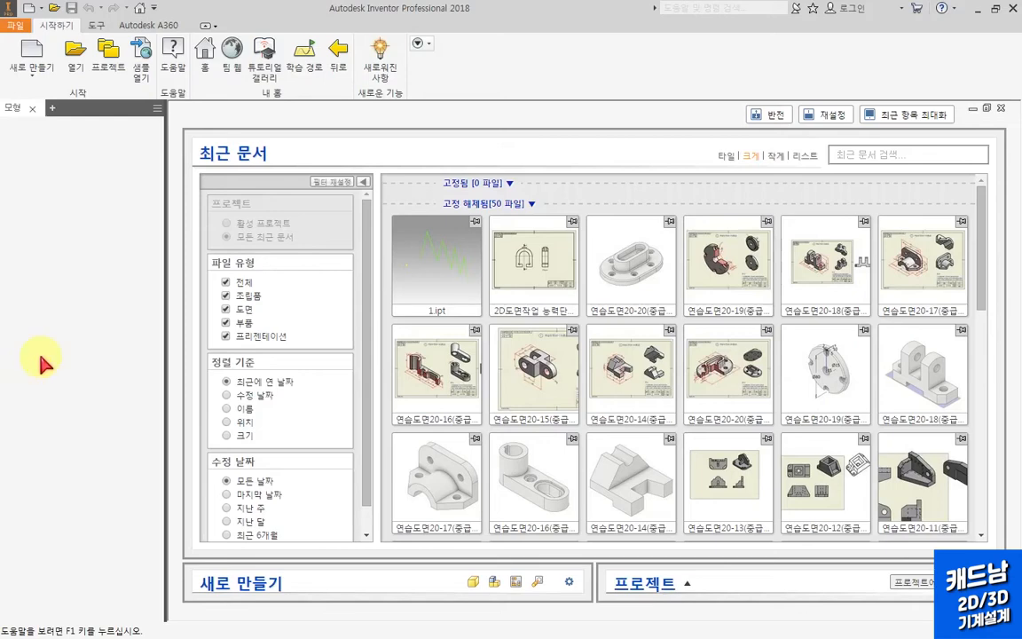
Create a new millimetre part from the 파트.ipt template and start a 2D sketch on the front (XY) plane.
click(35, 57)
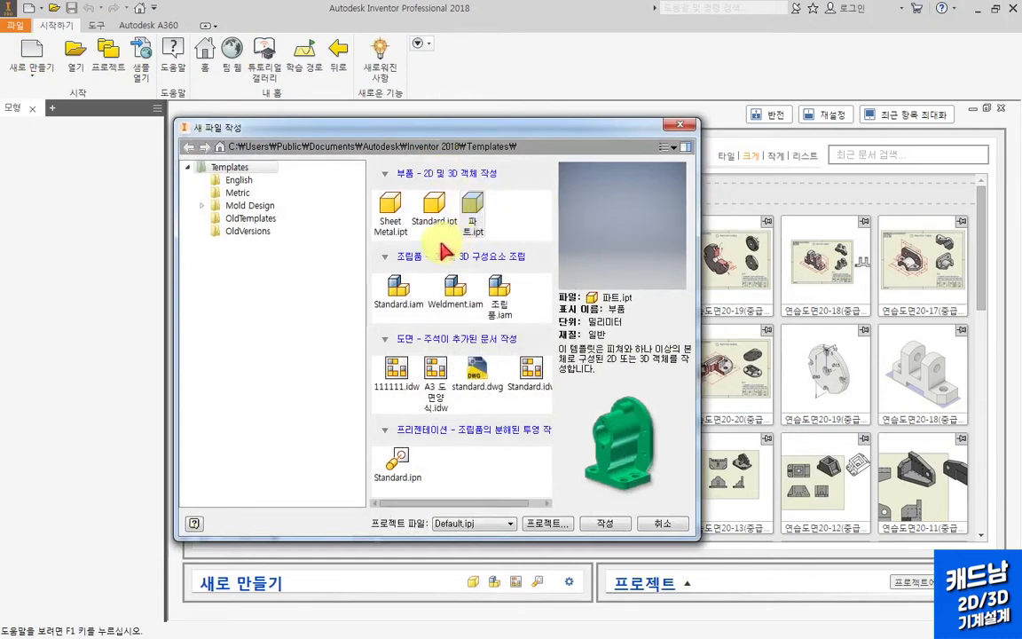
click(603, 523)
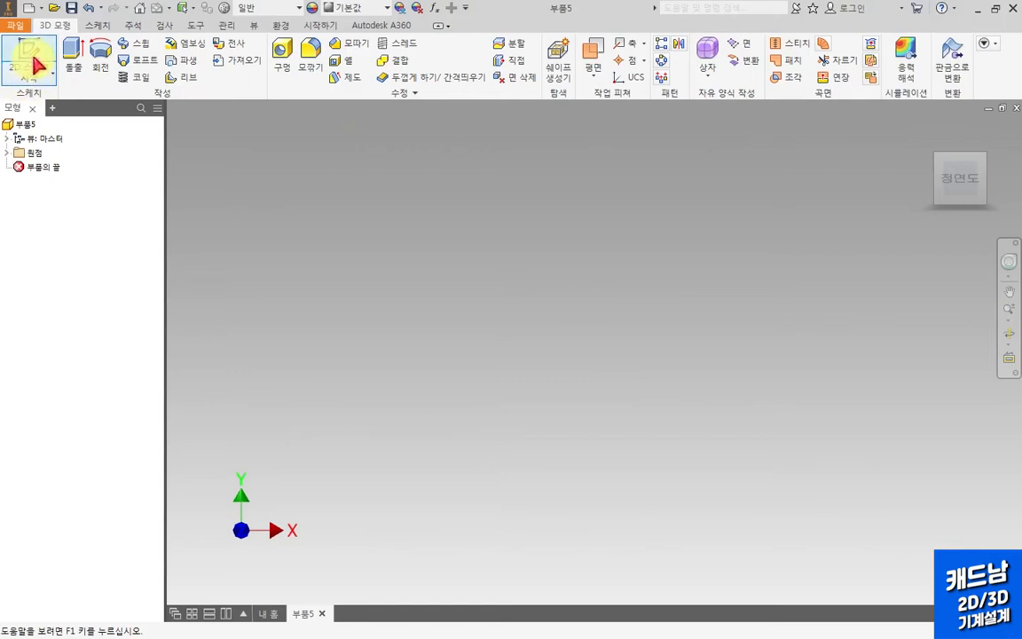
click(39, 44)
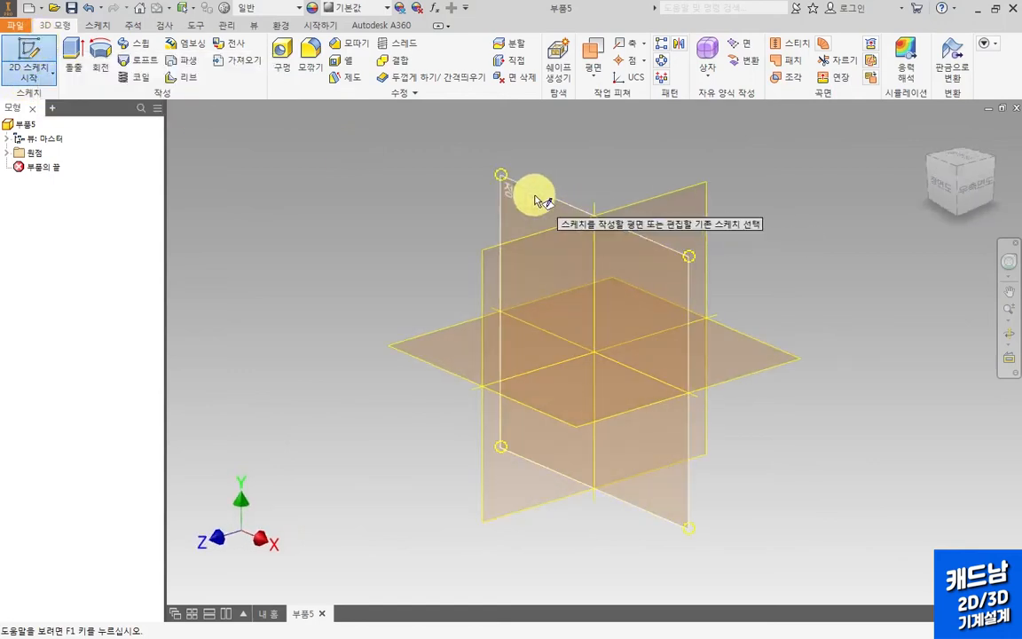
click(537, 200)
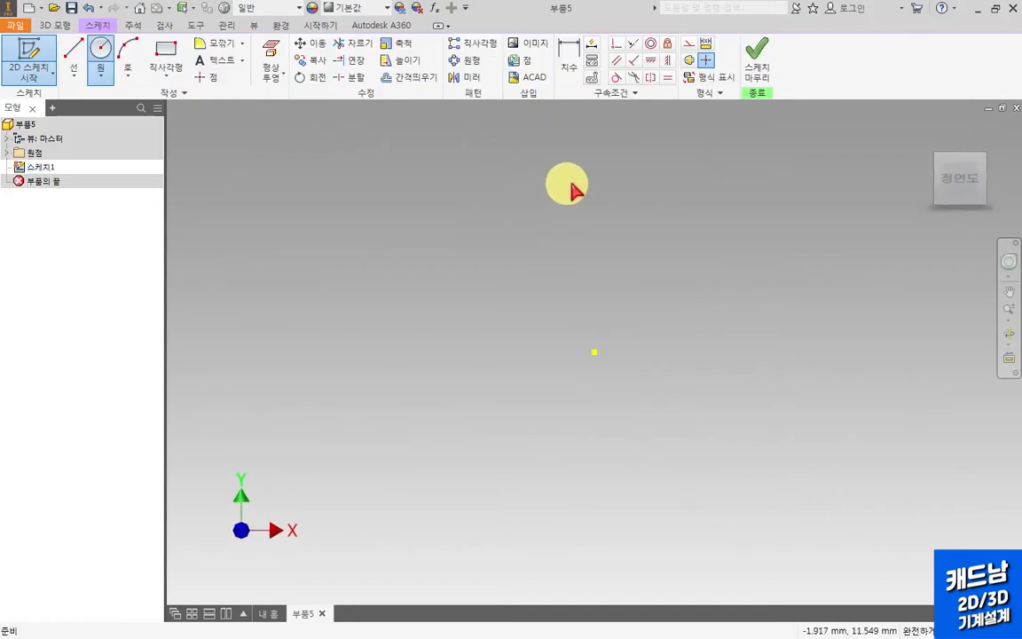
middle_drag(639, 204, 517, 208)
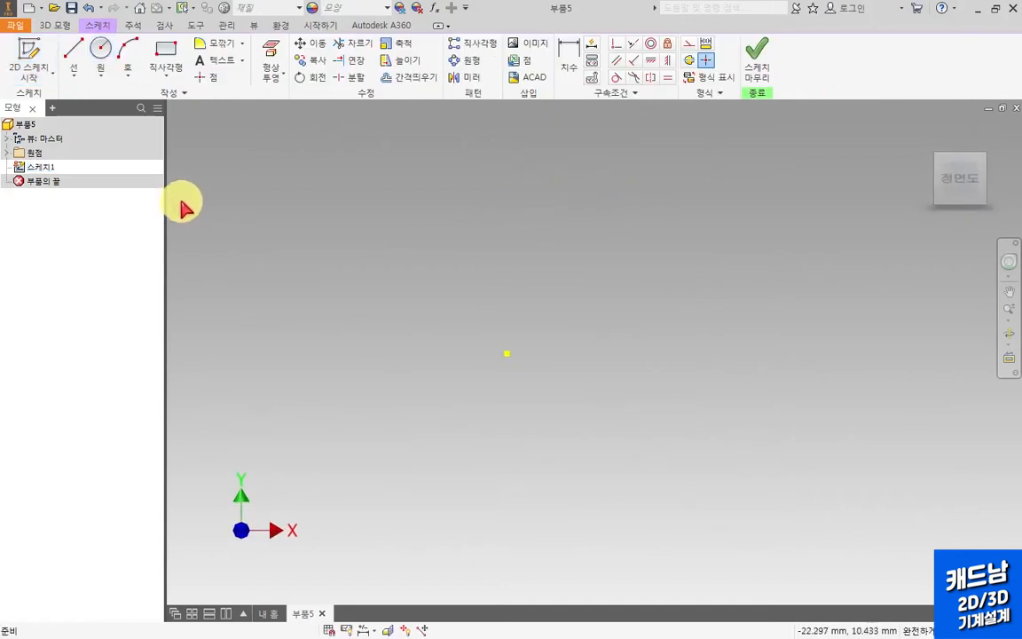
mouse_move(76, 163)
mouse_down()
mouse_move(15, 169)
mouse_move(65, 166)
mouse_up()
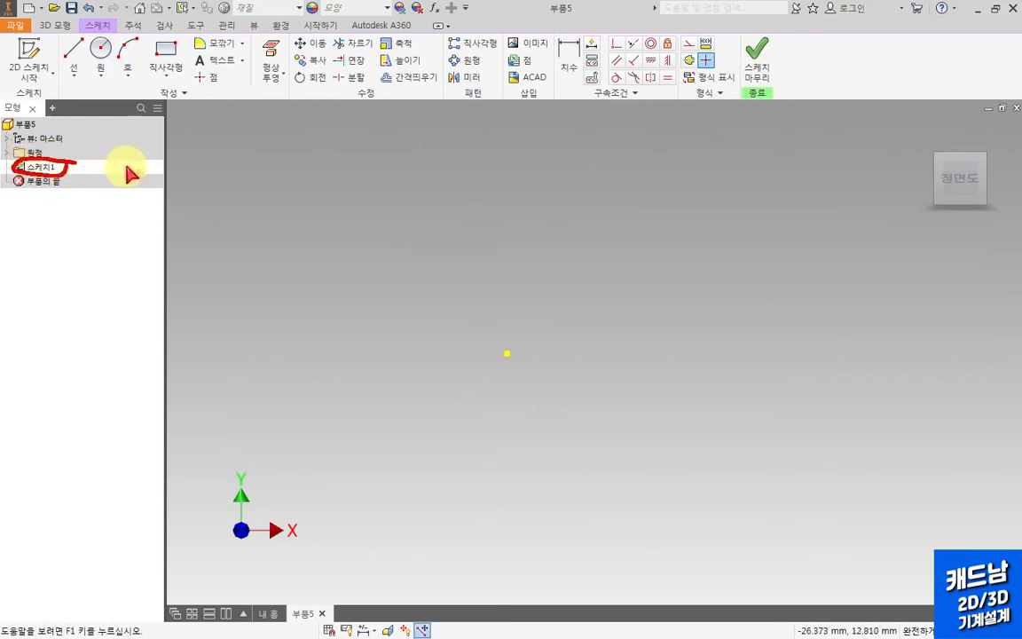
drag(119, 123, 118, 155)
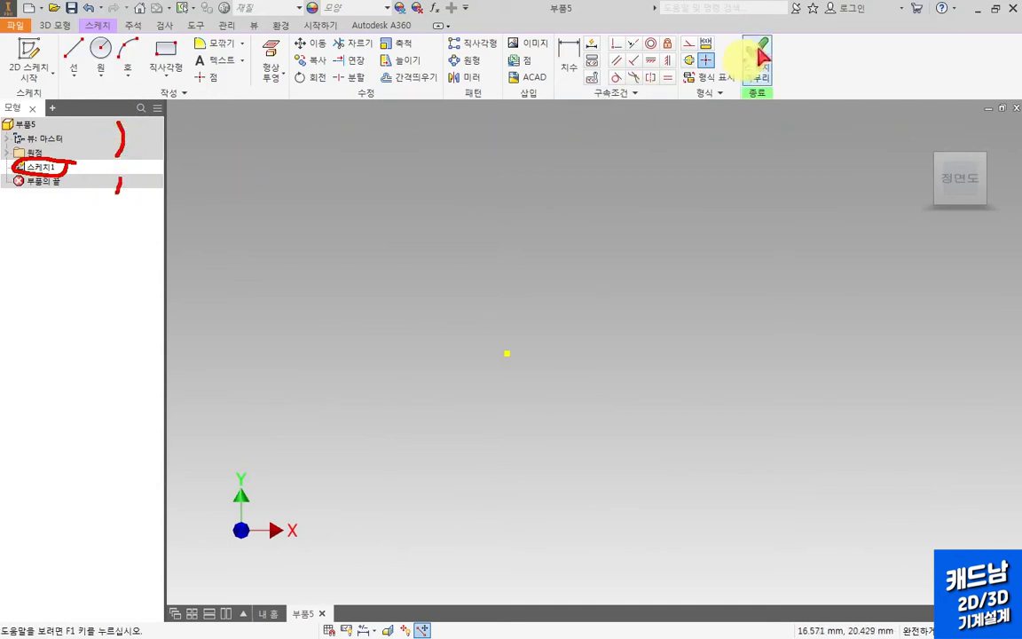
mouse_move(786, 29)
mouse_down()
mouse_move(738, 51)
mouse_move(784, 69)
mouse_up()
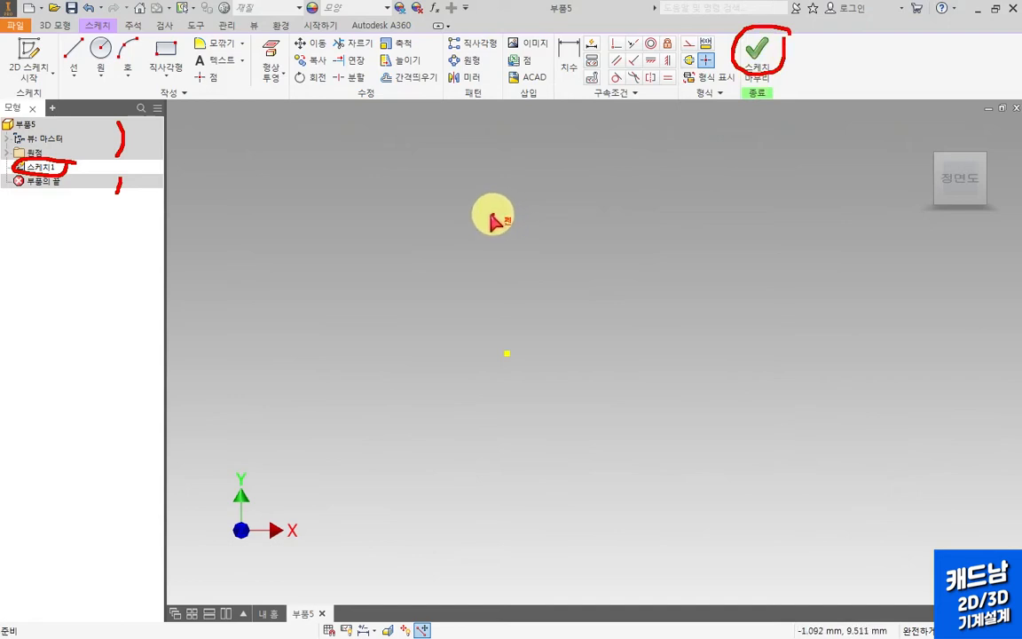
key(Escape)
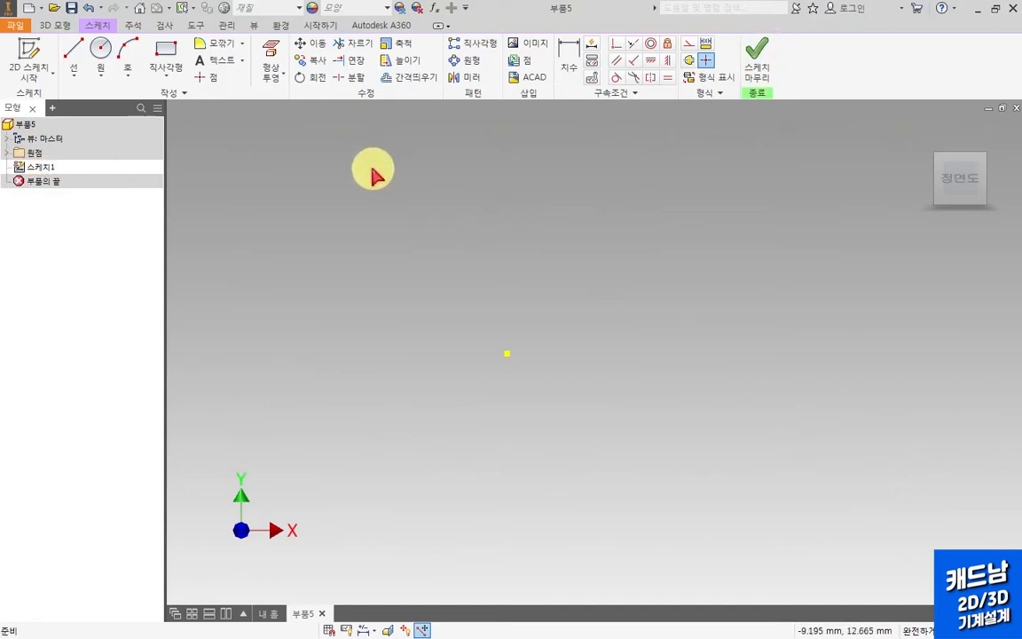
middle_drag(439, 205, 319, 200)
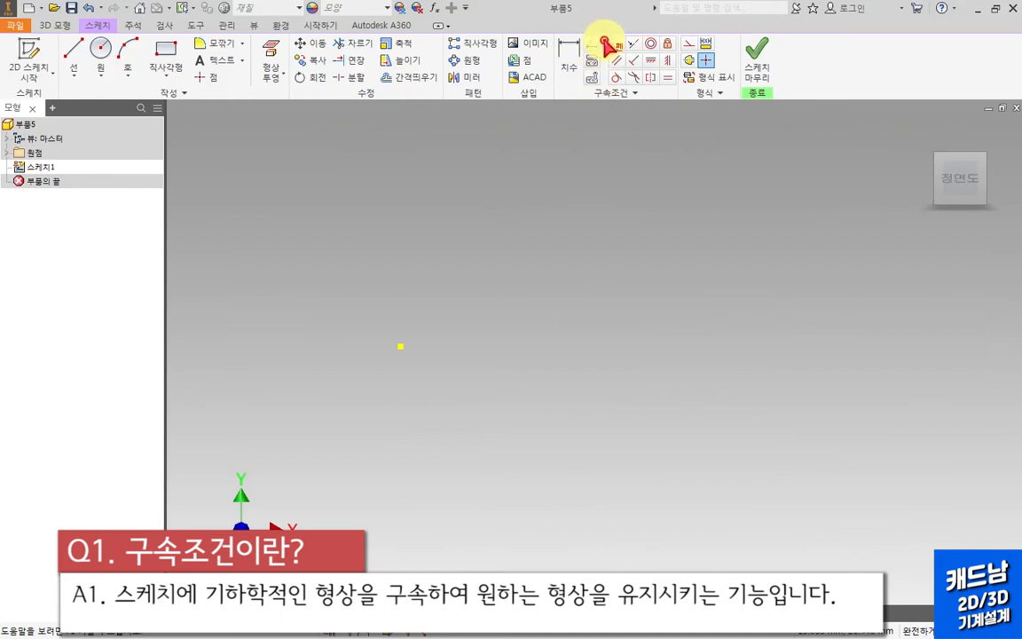
mouse_move(604, 40)
mouse_down()
mouse_move(604, 100)
mouse_move(663, 94)
mouse_move(676, 78)
mouse_move(679, 28)
mouse_move(606, 36)
mouse_up()
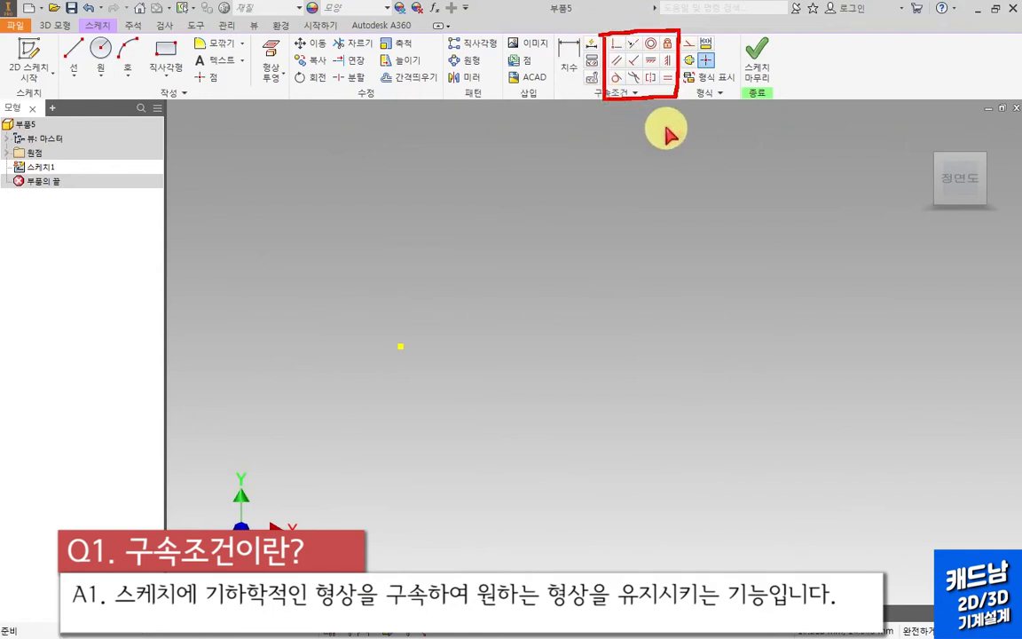
key(Escape)
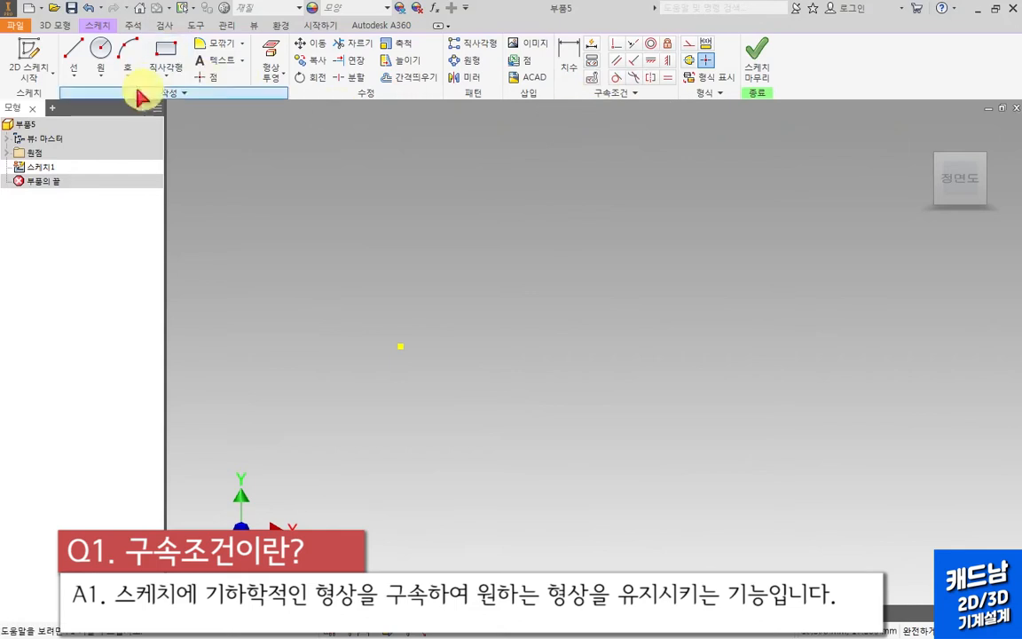
Draw two separate slanted lines to the right of the origin, the first about 7.2 mm long at about 74°.
click(74, 62)
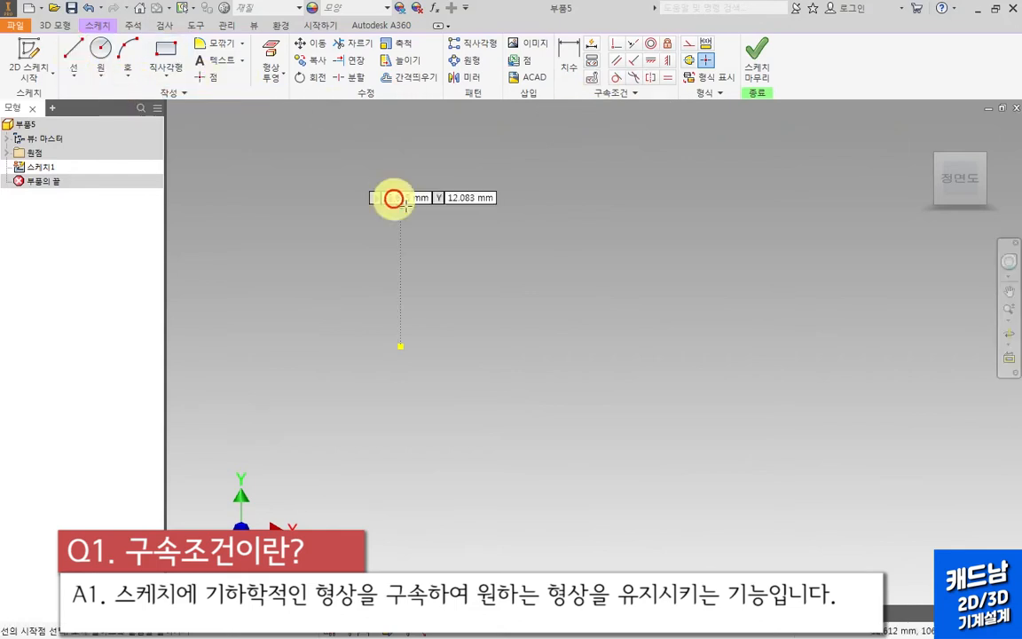
click(470, 311)
click(502, 211)
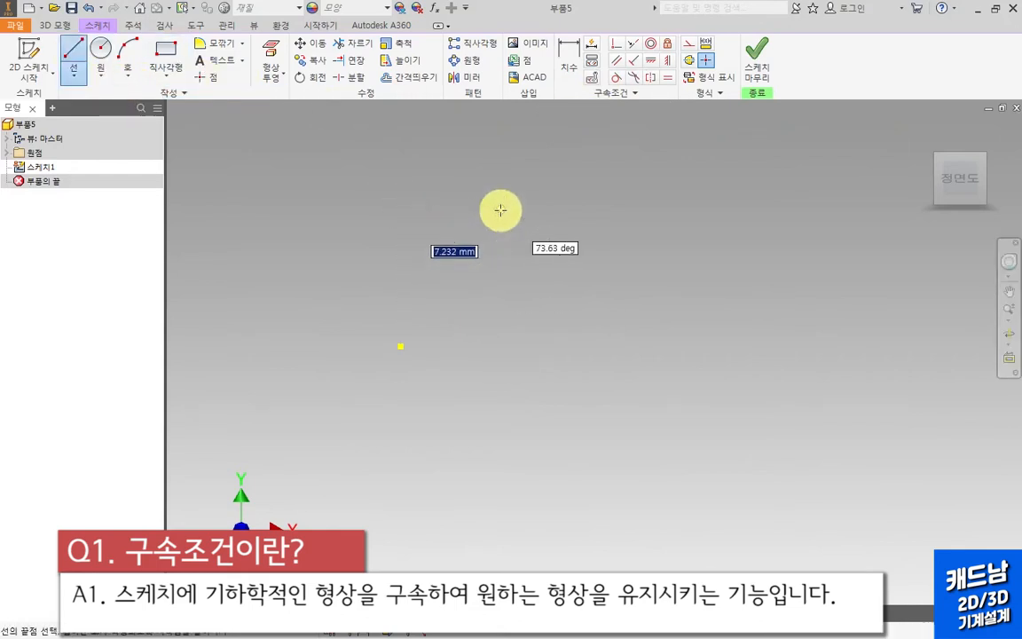
key(Escape)
click(78, 51)
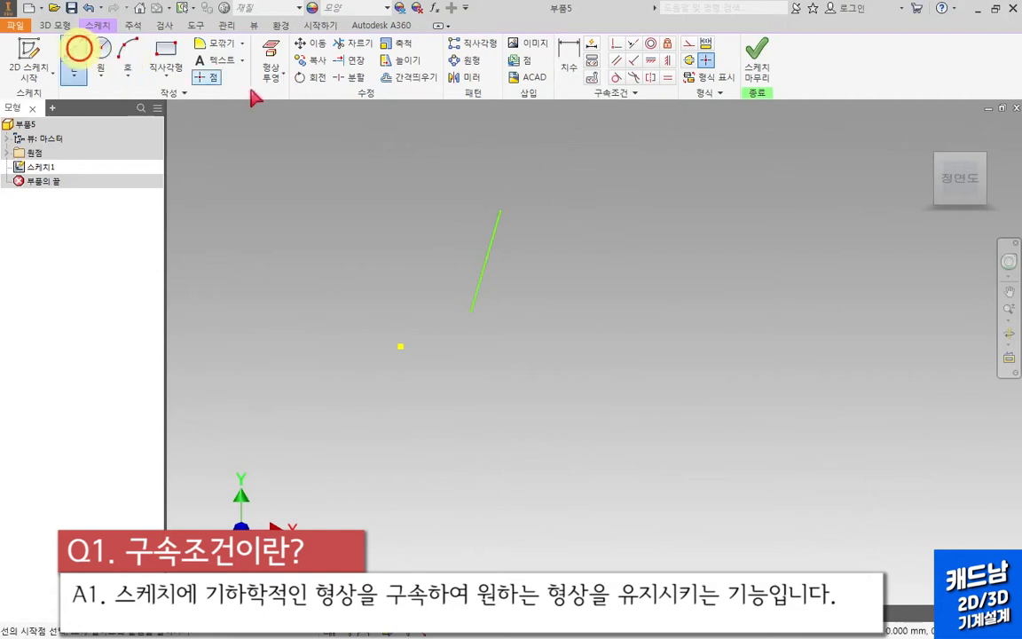
click(590, 202)
click(608, 296)
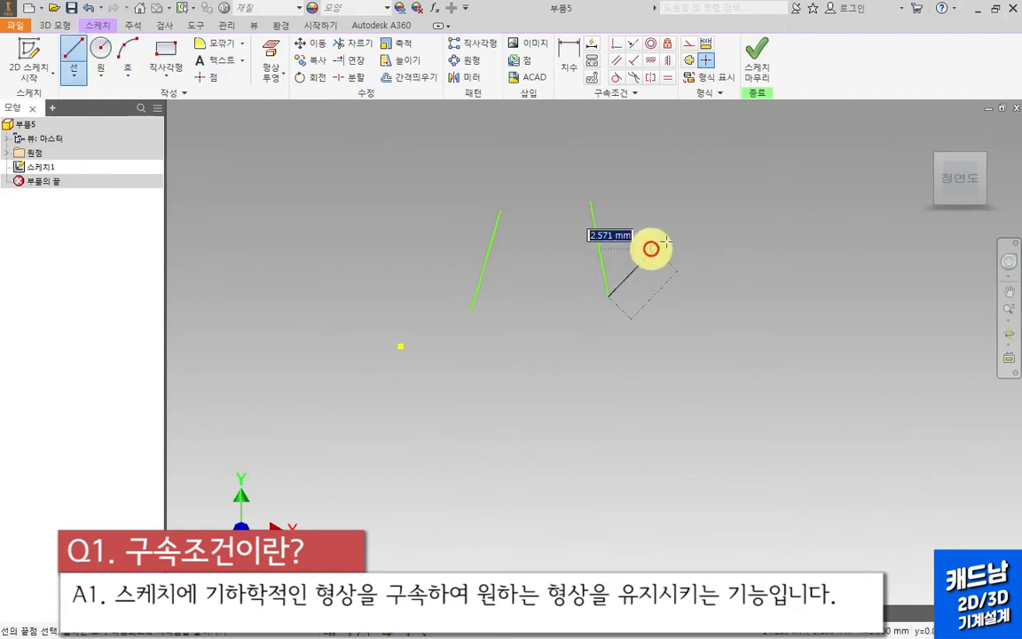
key(Escape)
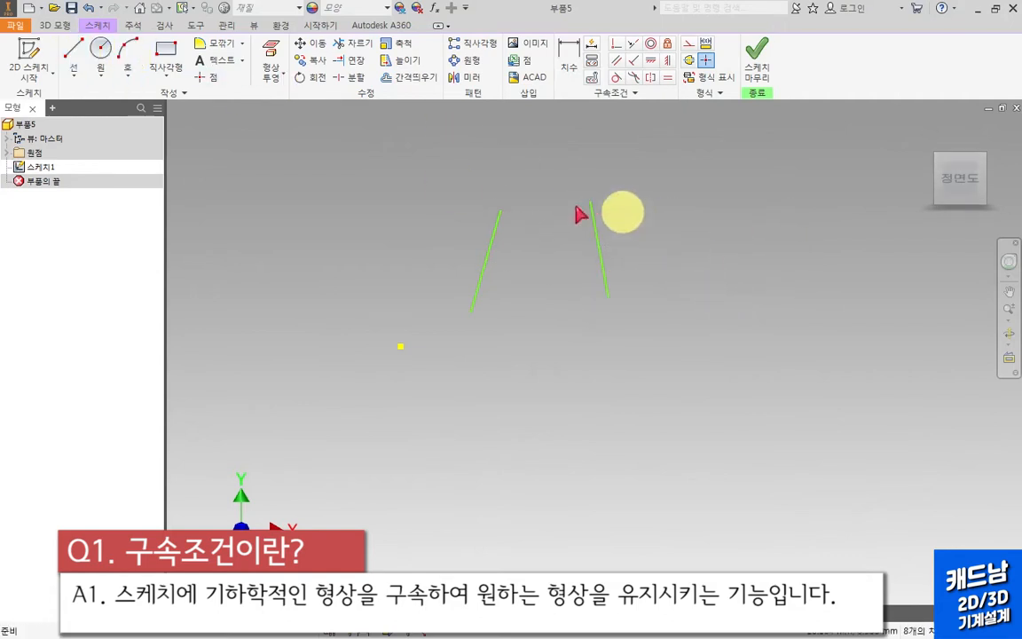
click(503, 213)
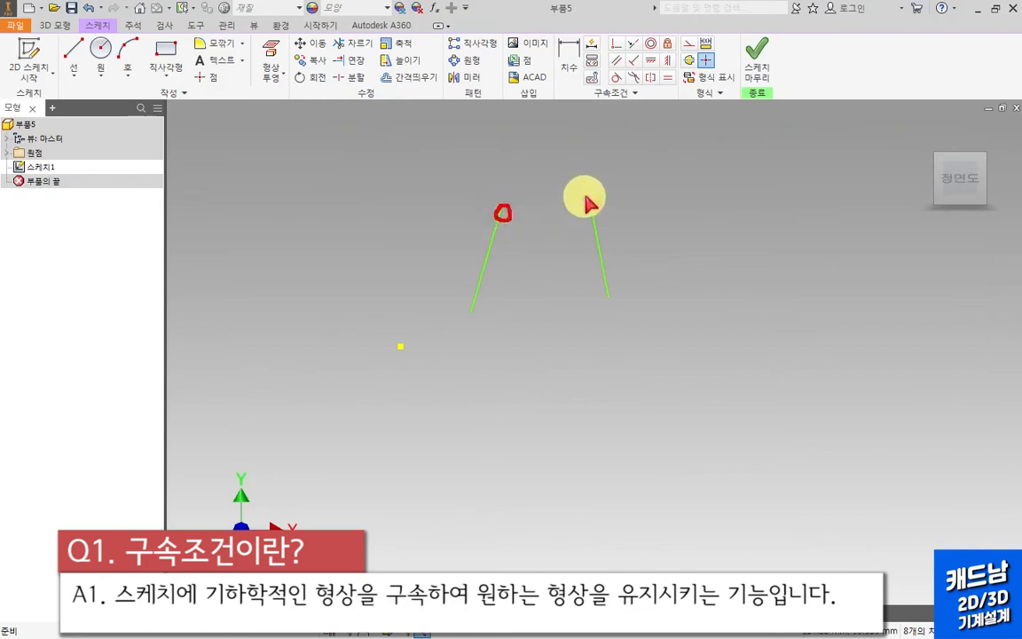
click(588, 201)
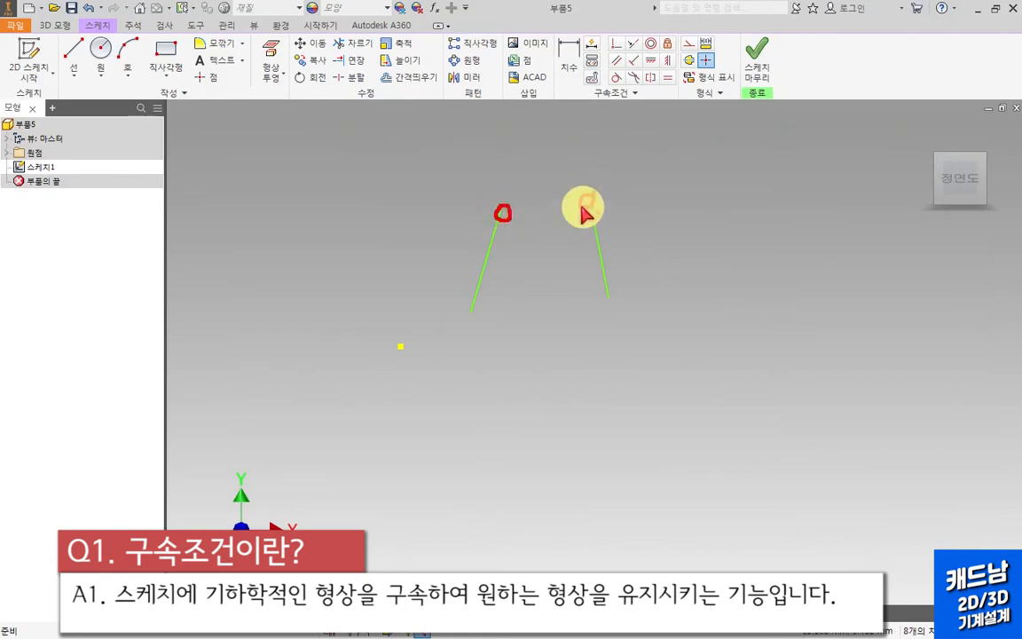
click(664, 196)
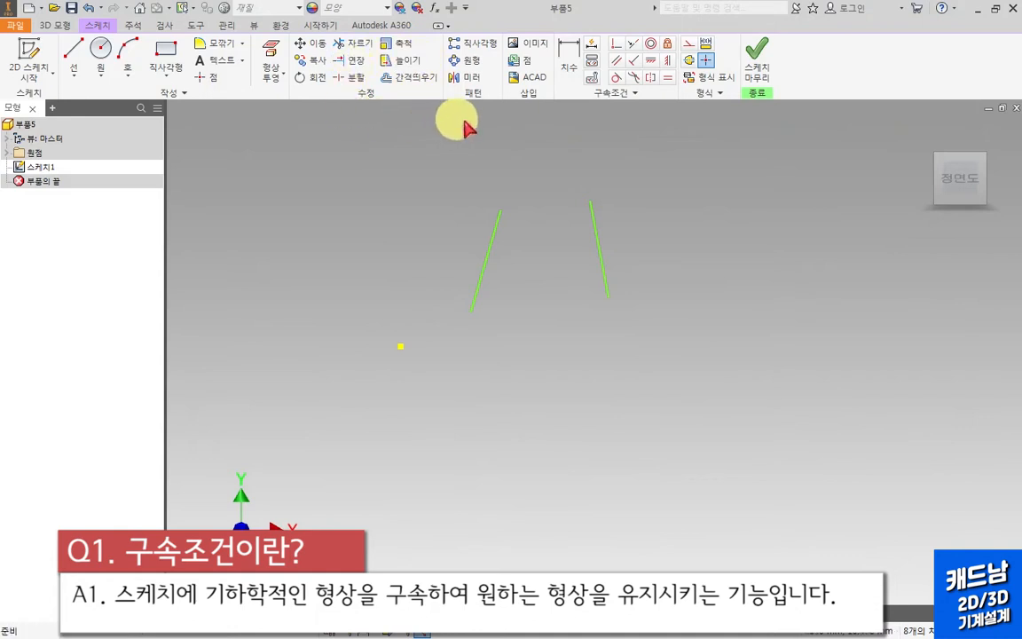
Try a coincident constraint between the upper endpoints of the two lines, and undo it.
click(614, 44)
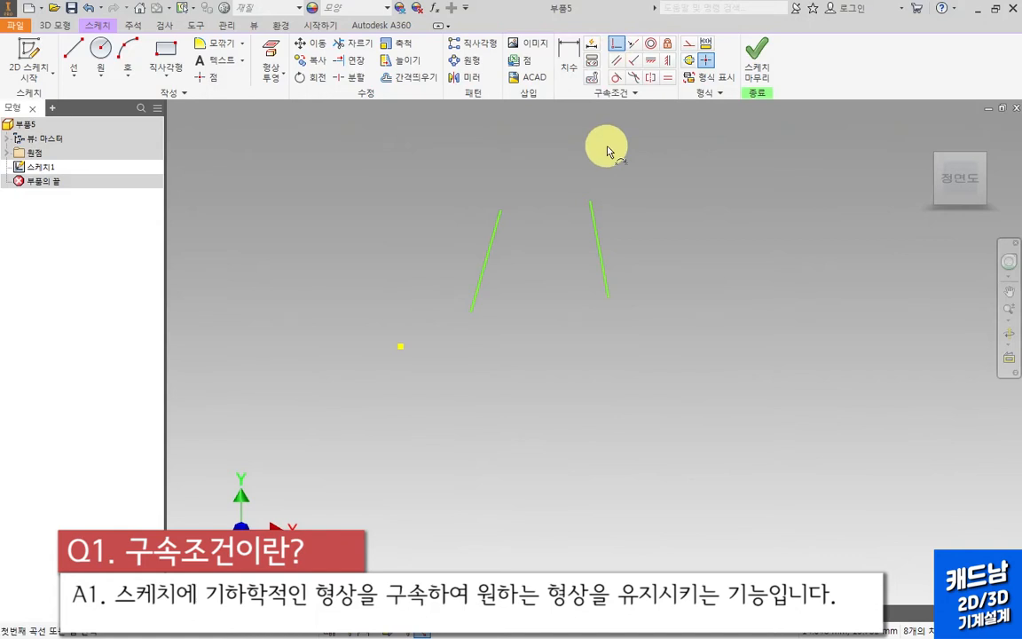
click(500, 215)
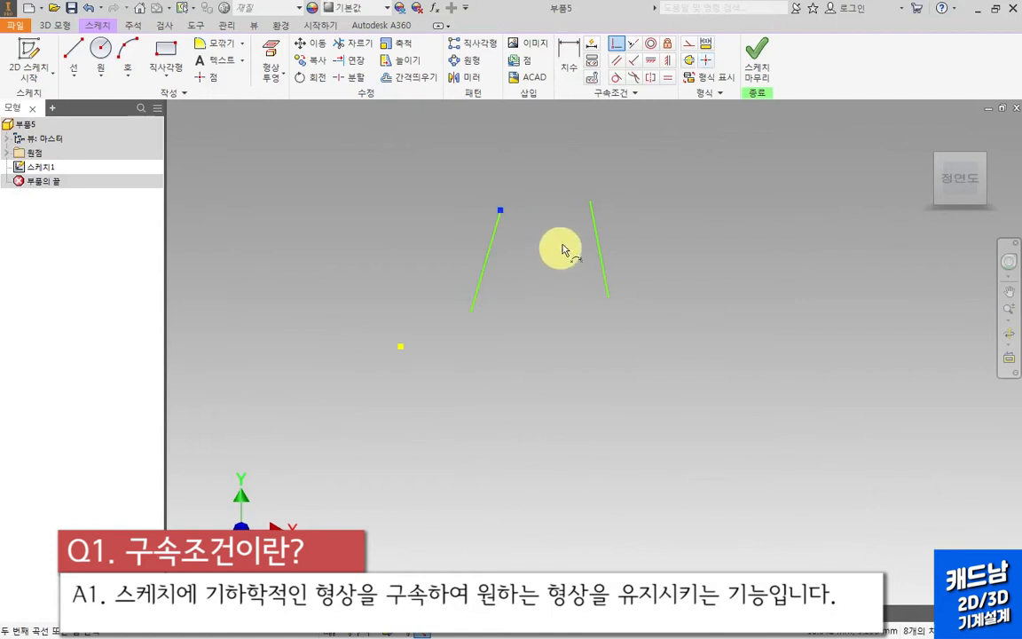
click(589, 204)
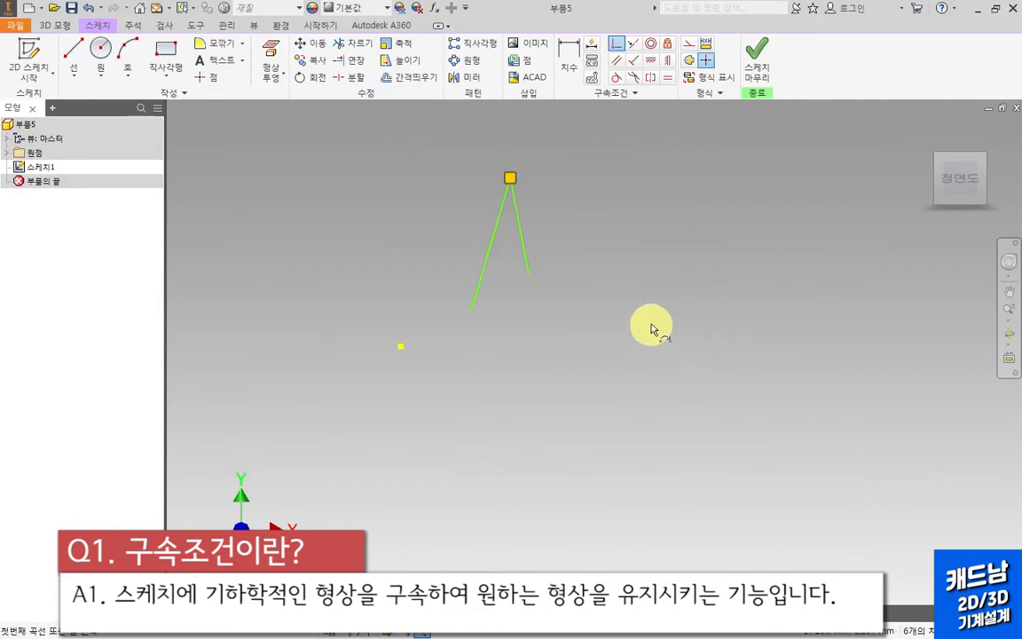
key(ctrl+z)
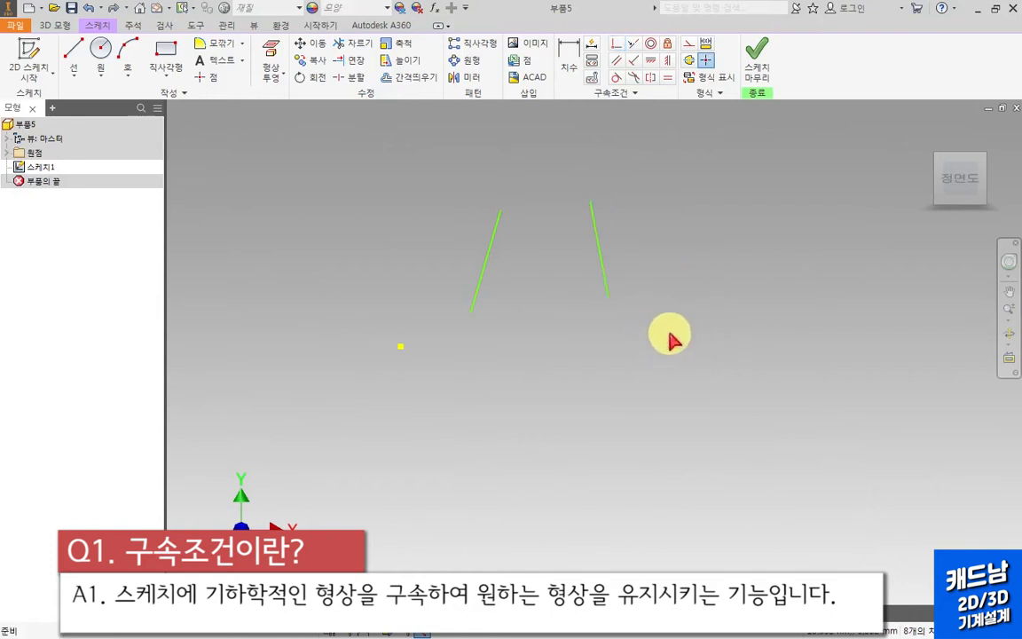
Constrain the left line's upper endpoint coincident to the right line's midpoint, and pull the right line's lower end far to the right.
click(617, 50)
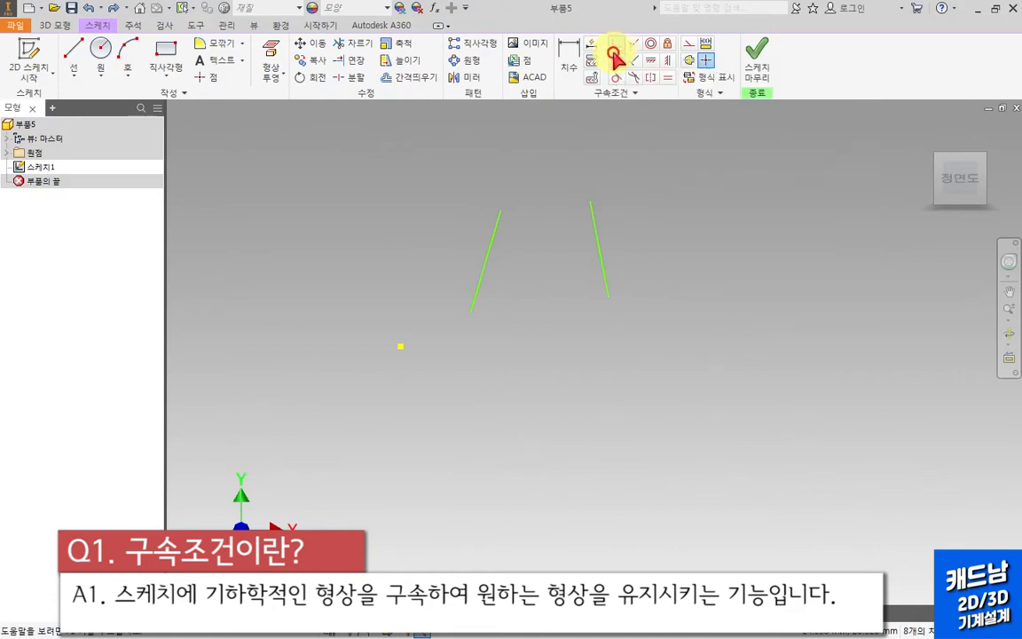
click(502, 217)
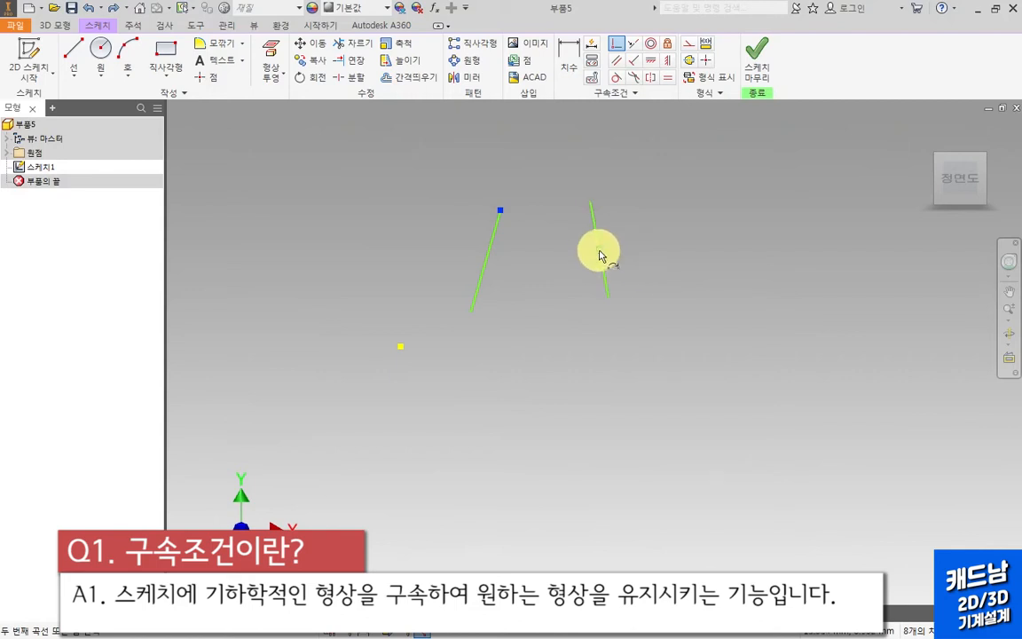
click(600, 255)
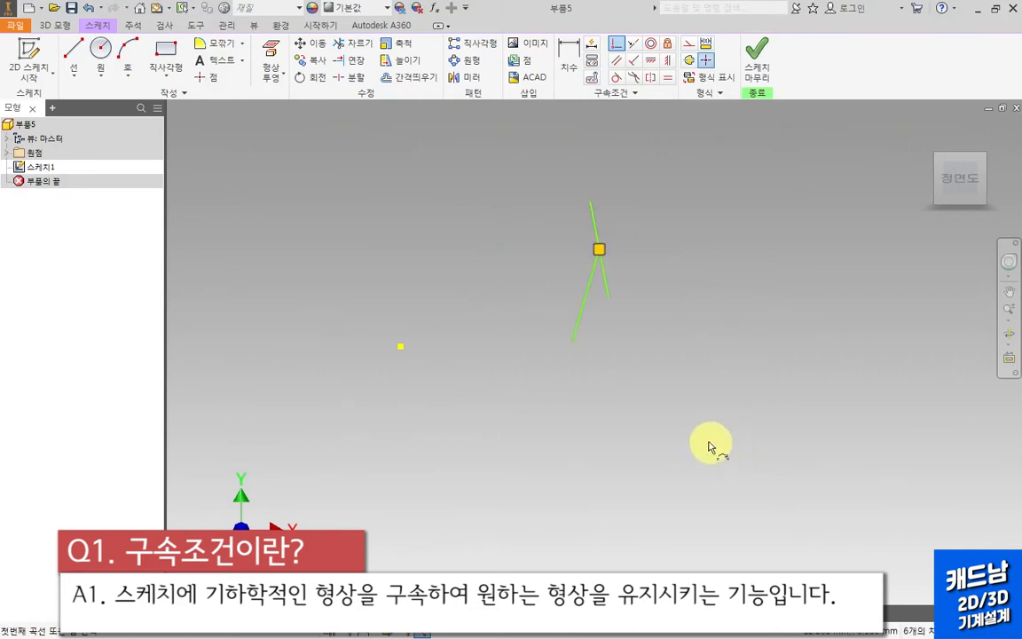
key(Escape)
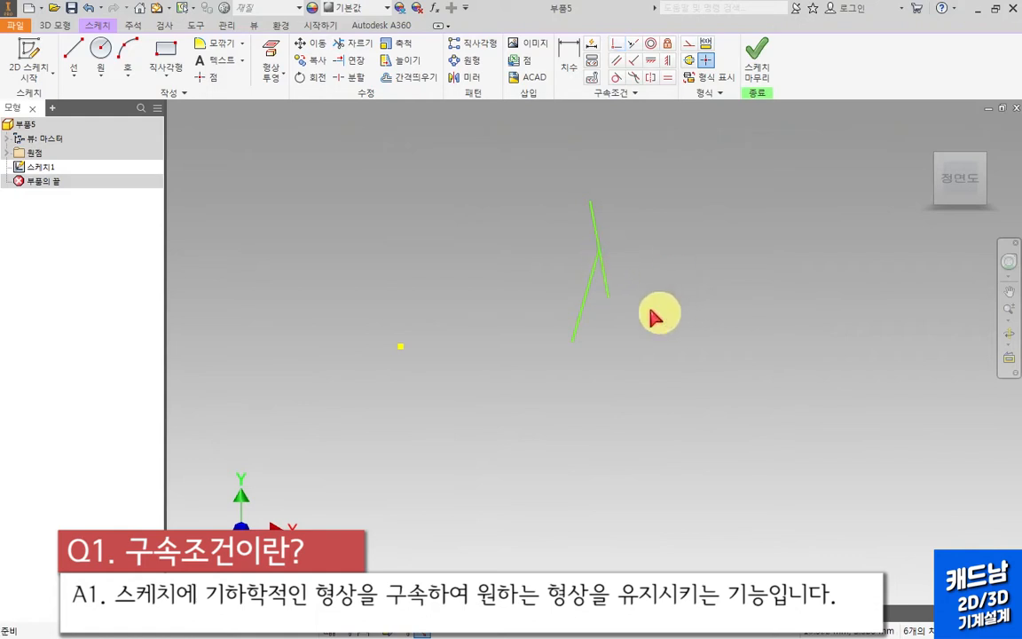
mouse_move(608, 301)
mouse_down()
mouse_move(648, 221)
mouse_move(602, 325)
mouse_move(666, 250)
mouse_move(630, 357)
mouse_move(717, 203)
mouse_move(742, 245)
mouse_move(742, 306)
mouse_up()
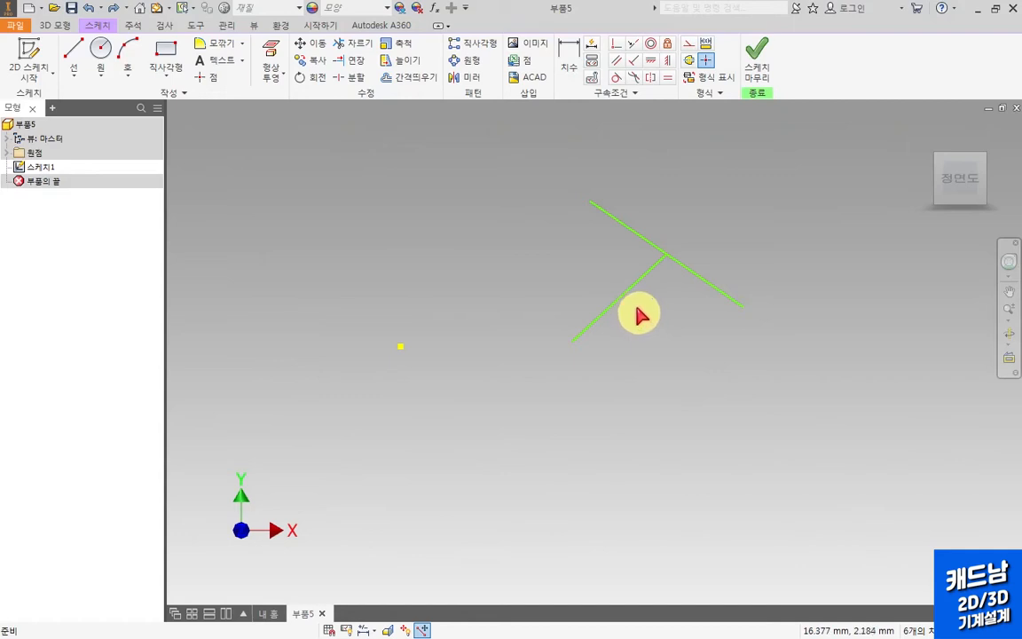
Select only the line attached at the midpoint, and clear the selection.
click(587, 331)
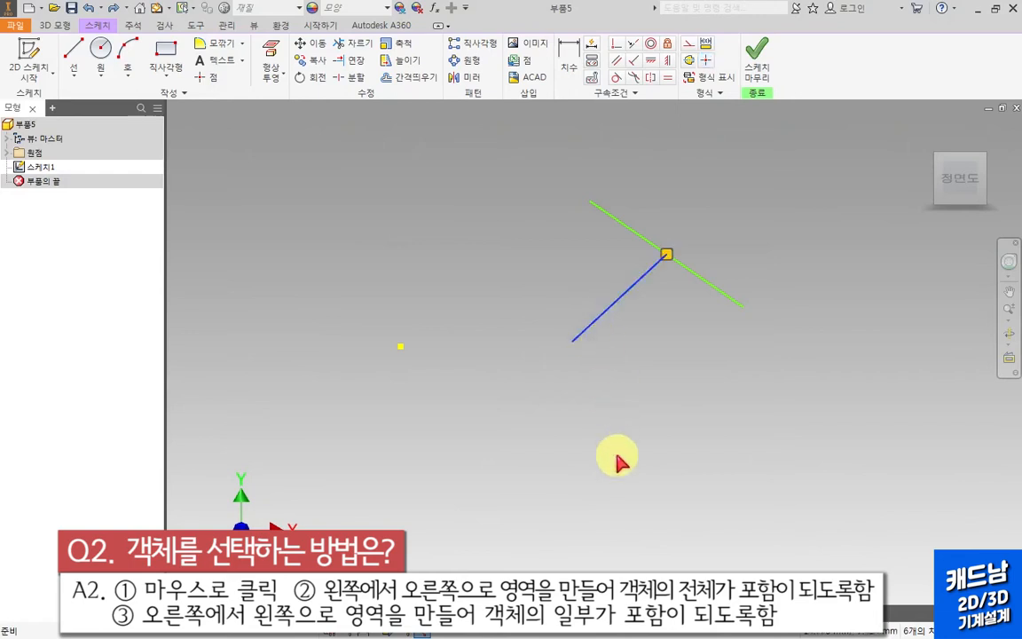
key(Escape)
drag(530, 181, 759, 336)
drag(662, 164, 604, 178)
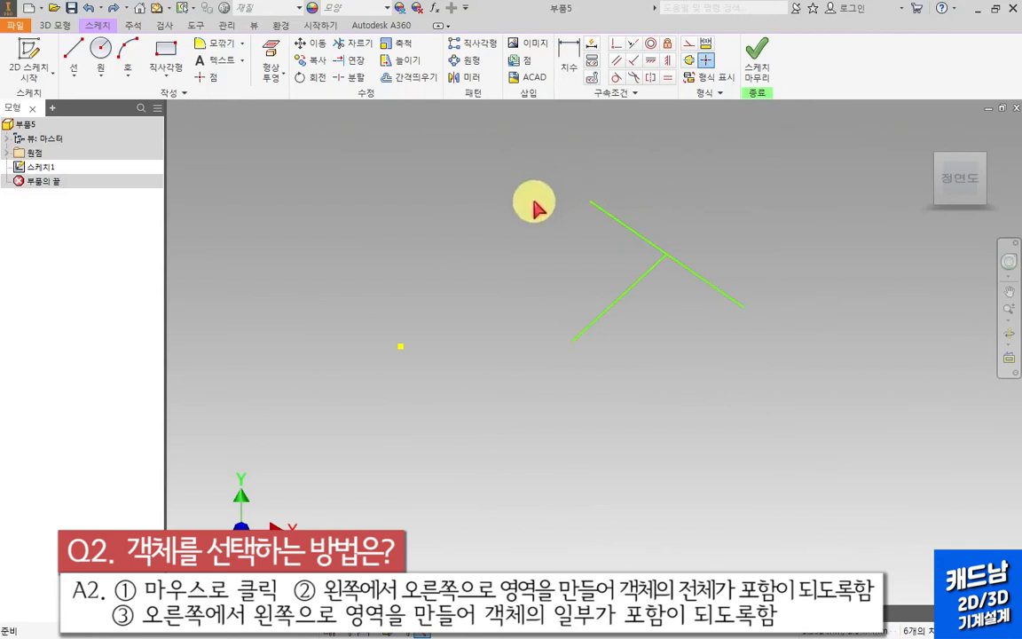
drag(476, 164, 520, 213)
click(472, 153)
Window-select the attached line and the other line's upper endpoint by fully enclosing them, leaving that line's lower end outside.
drag(473, 158, 681, 363)
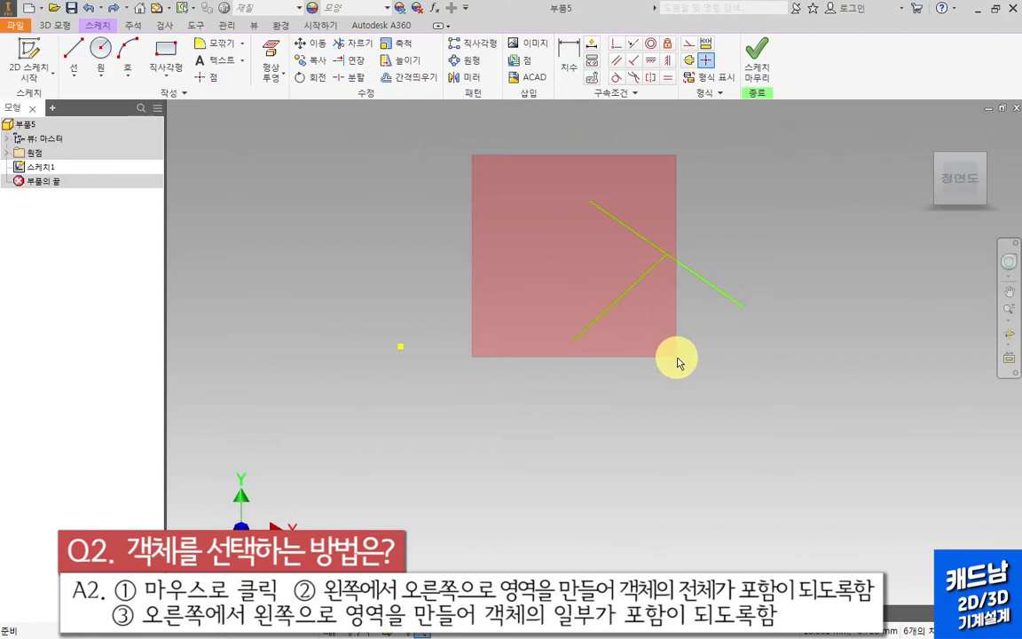
drag(679, 363, 678, 367)
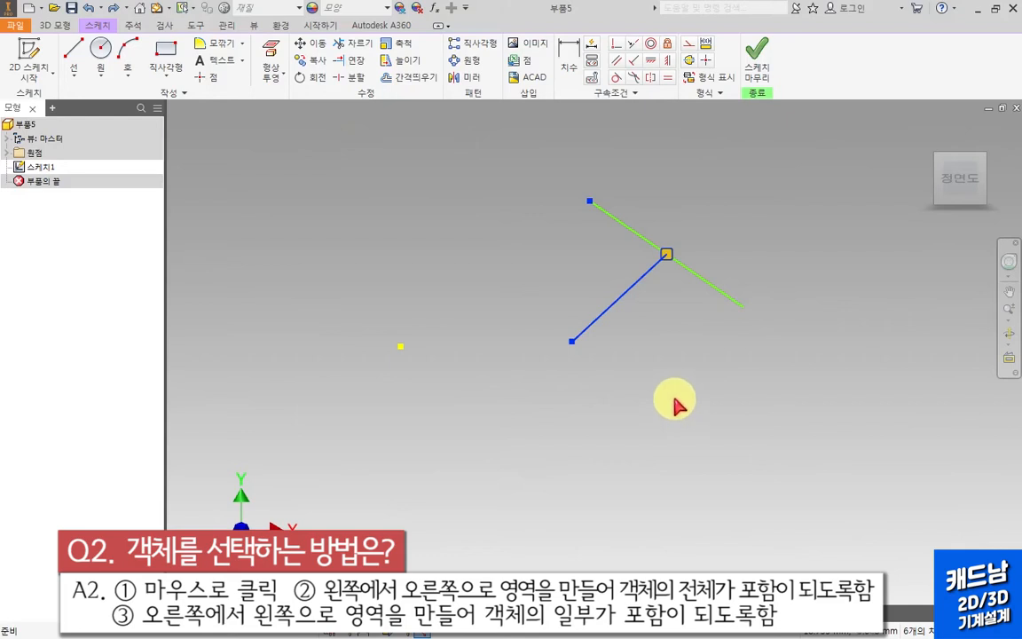
click(566, 277)
mouse_move(517, 160)
mouse_down()
mouse_move(583, 219)
mouse_move(558, 187)
mouse_move(495, 157)
mouse_move(680, 362)
mouse_up()
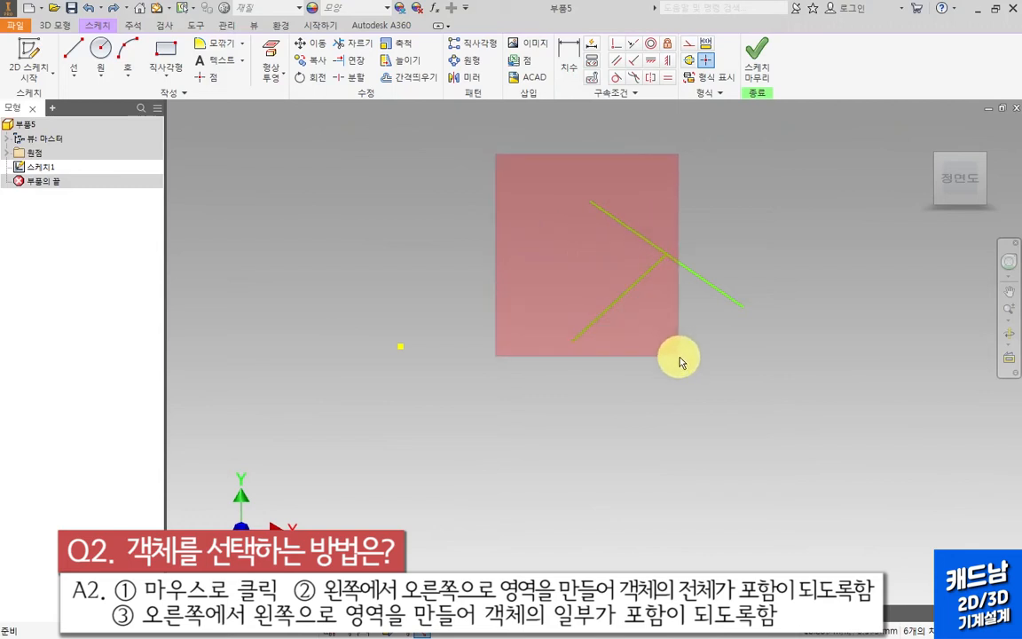
drag(680, 361, 680, 359)
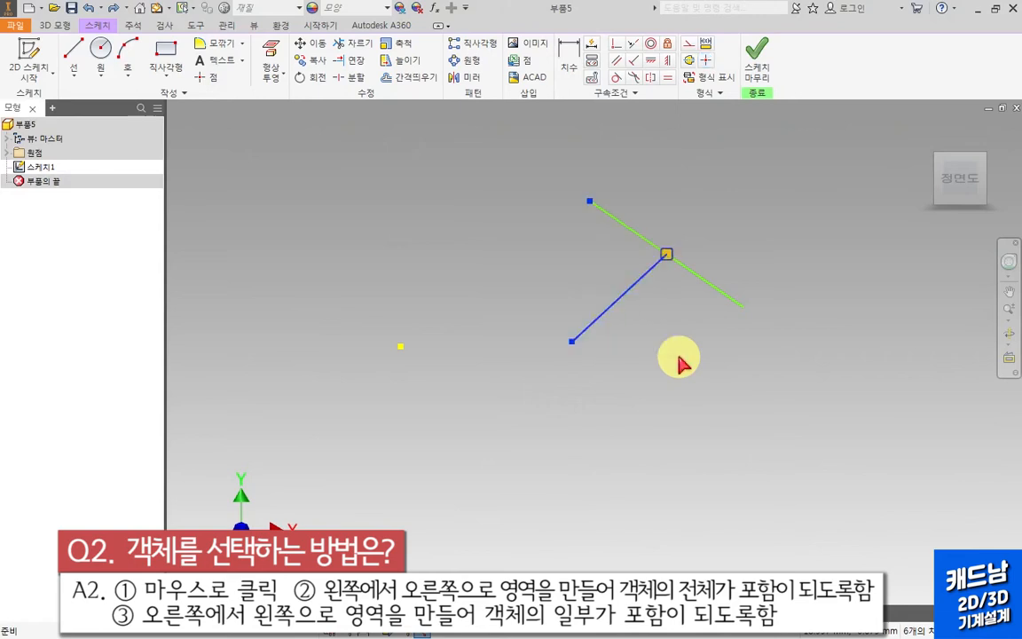
Compare crossing selections that only touch the lines with window selections that must fully enclose them.
click(690, 355)
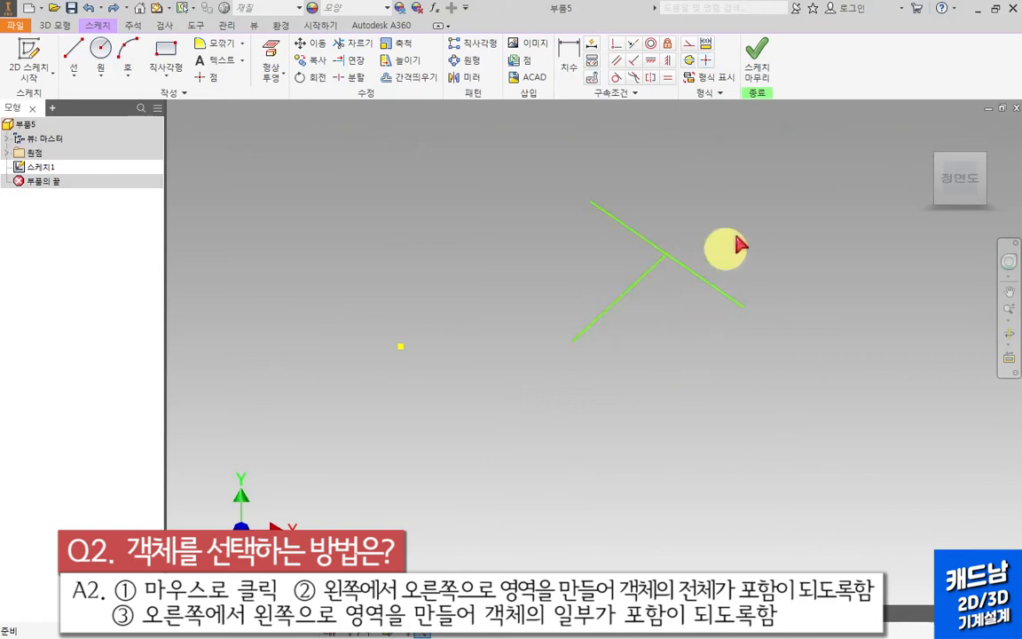
drag(816, 198, 701, 346)
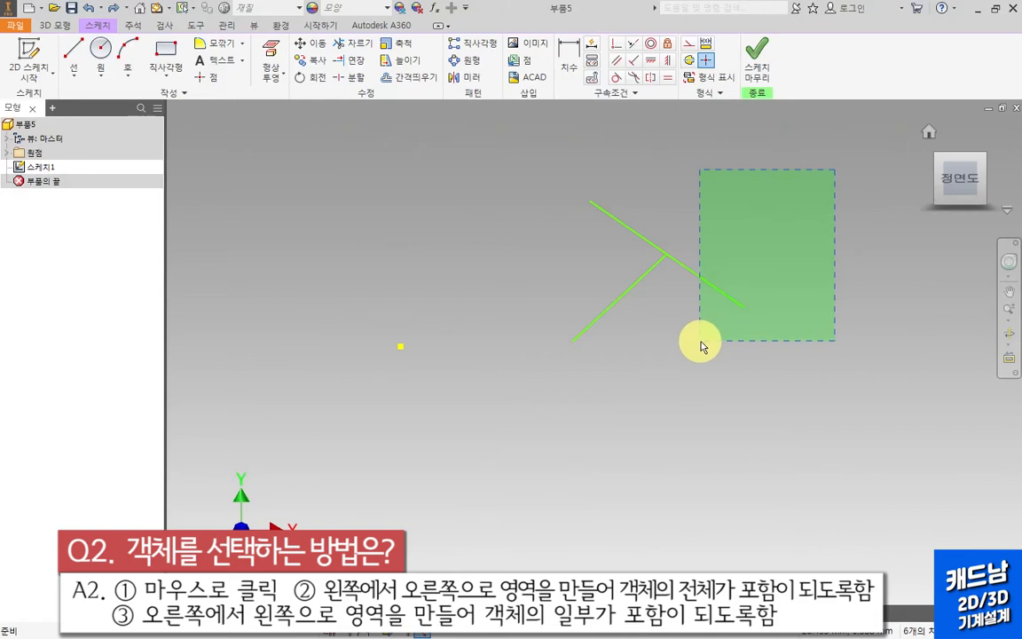
drag(701, 346, 701, 348)
drag(513, 146, 683, 368)
drag(765, 215, 708, 327)
drag(527, 163, 665, 232)
drag(727, 174, 695, 299)
Select both connected lines with a crossing selection and delete them.
mouse_move(776, 210)
mouse_down()
mouse_move(608, 363)
mouse_move(611, 349)
mouse_up()
key(Delete)
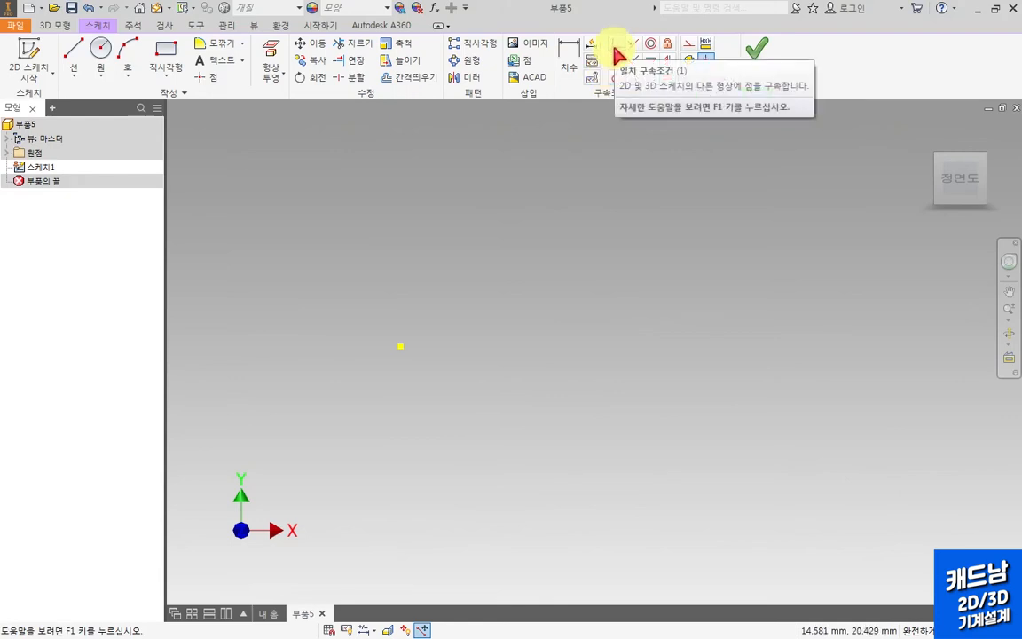
Draw a short horizontal line above and to the right of the origin, using the inferred horizontal constraint.
click(72, 52)
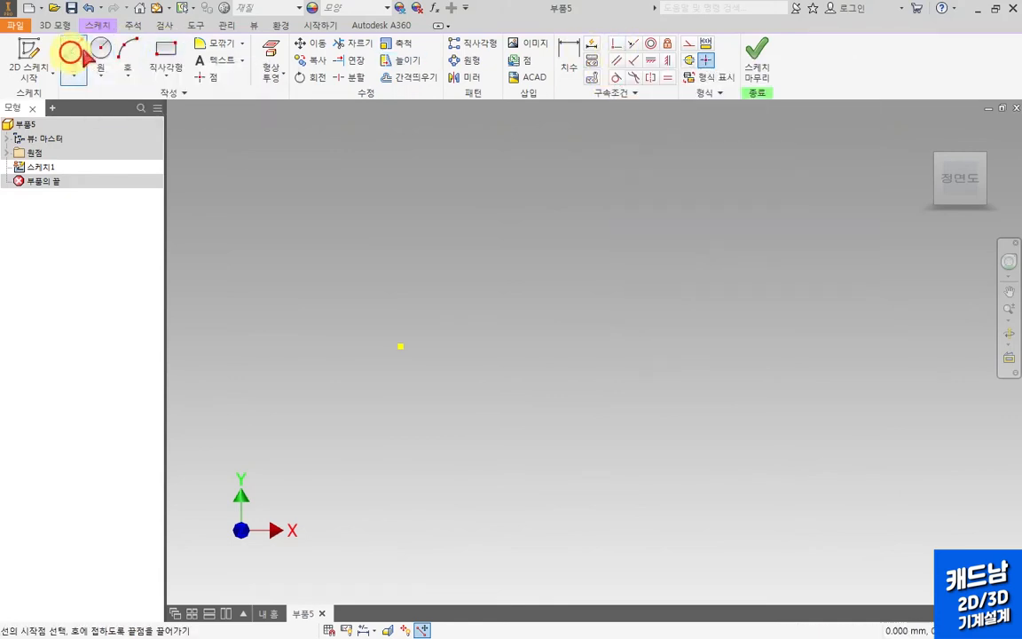
click(400, 346)
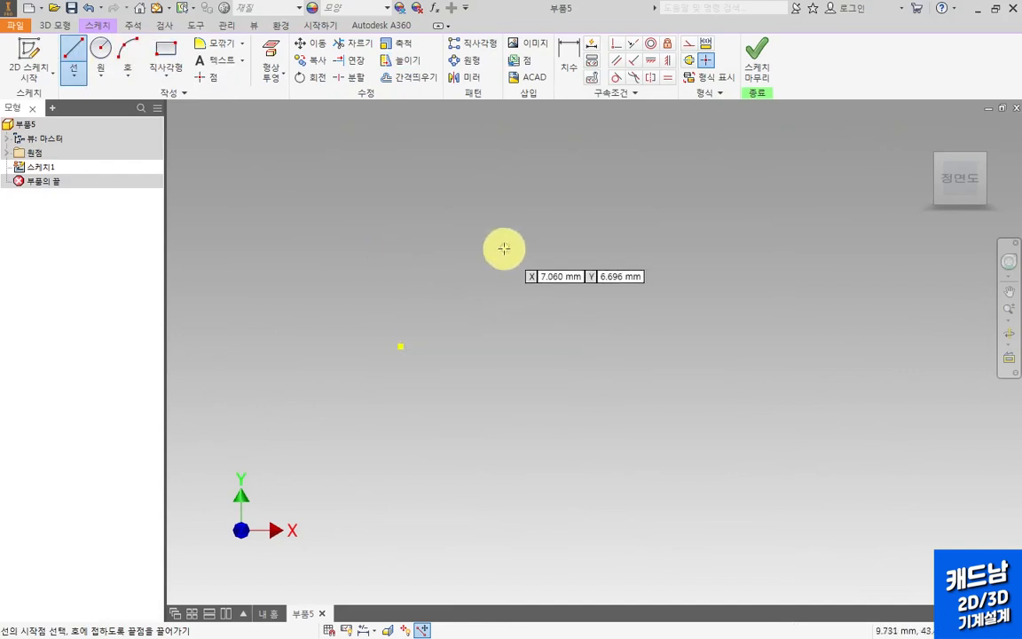
click(482, 254)
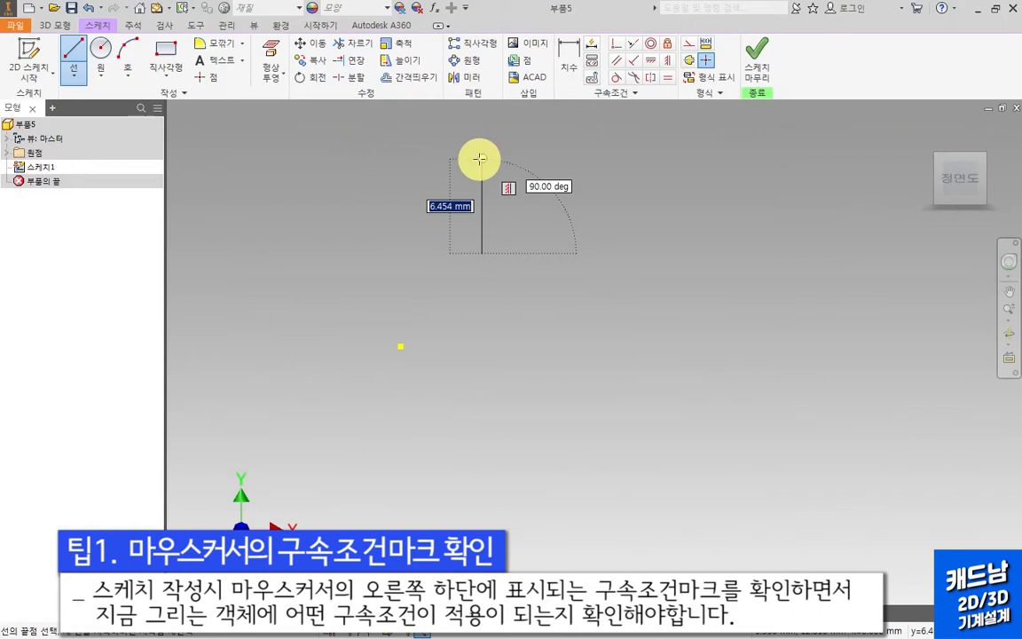
click(573, 251)
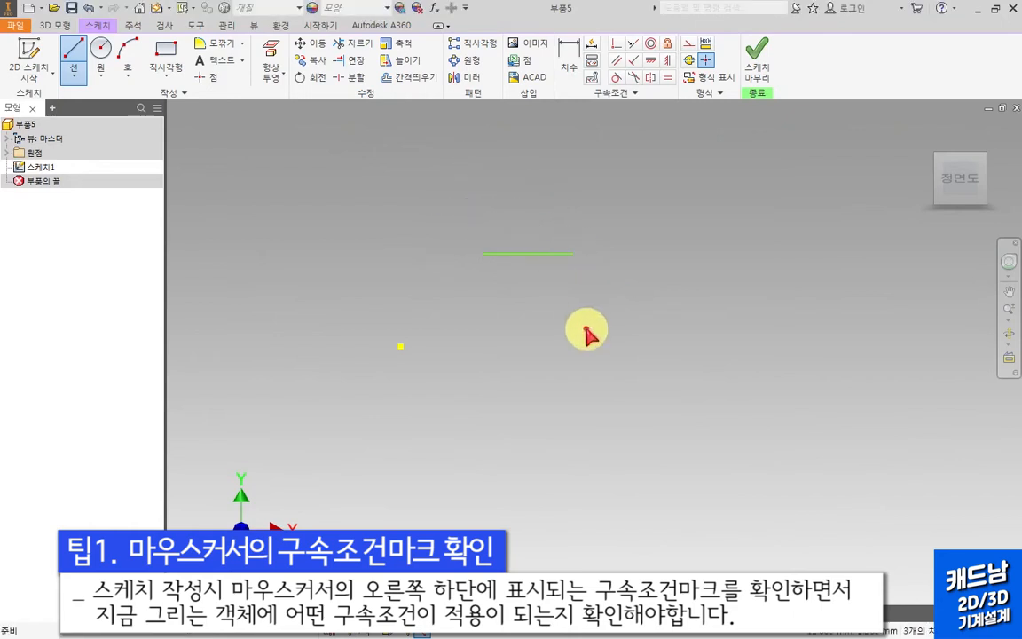
key(Escape)
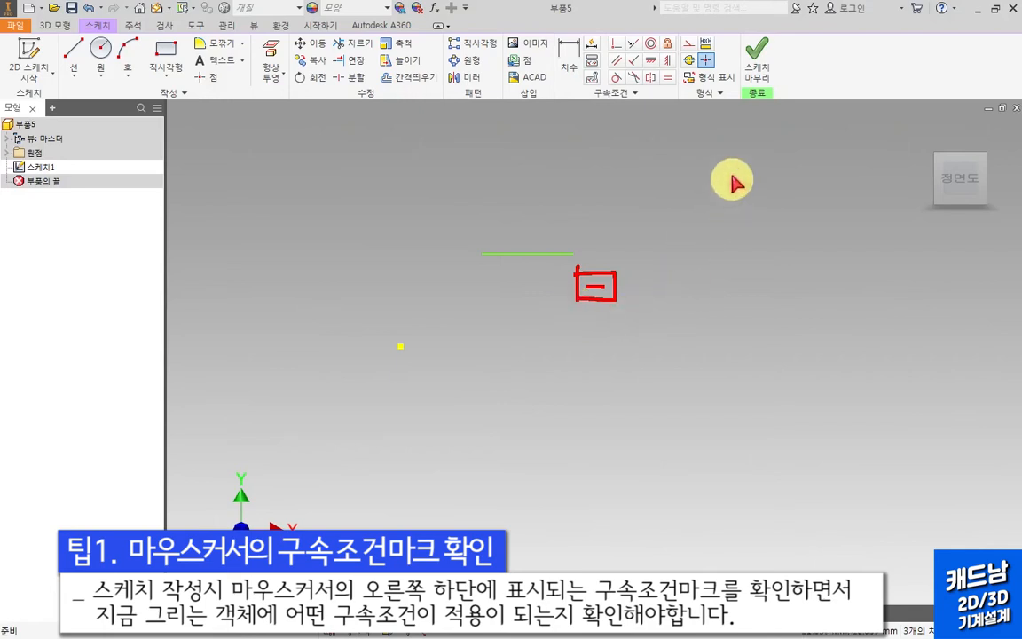
drag(284, 304, 284, 203)
mouse_move(324, 268)
mouse_down()
mouse_move(344, 283)
mouse_move(358, 251)
mouse_move(328, 247)
mouse_move(324, 261)
mouse_move(339, 255)
mouse_move(339, 271)
mouse_up()
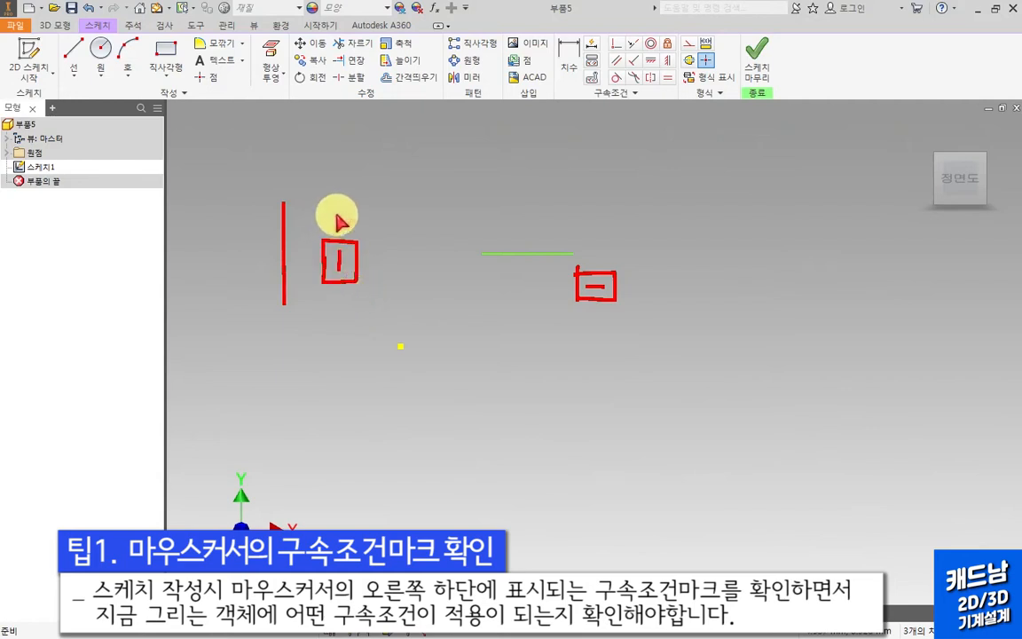
drag(335, 222, 369, 198)
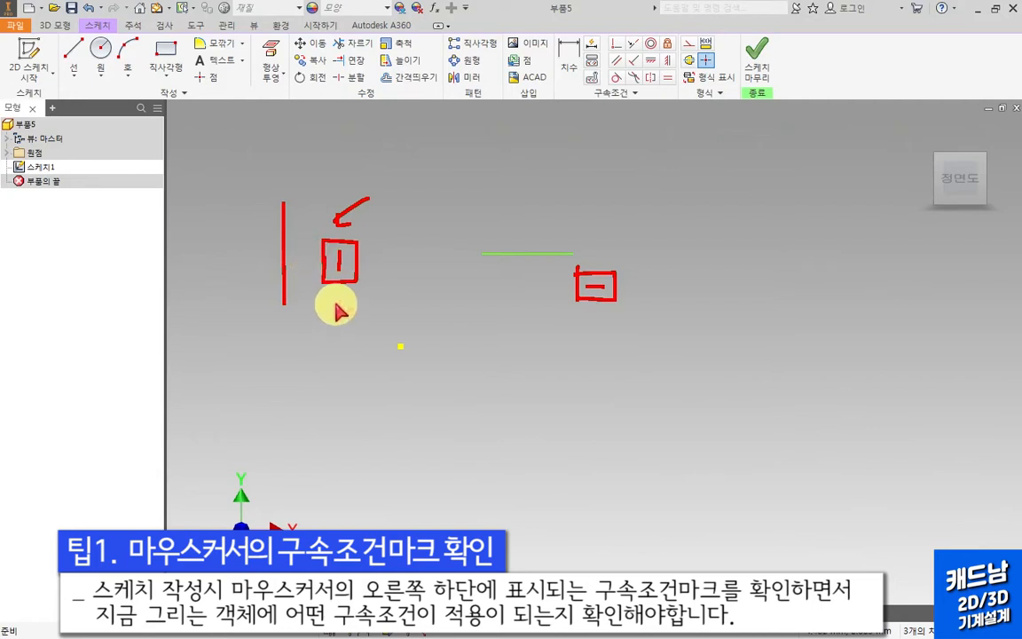
key(Escape)
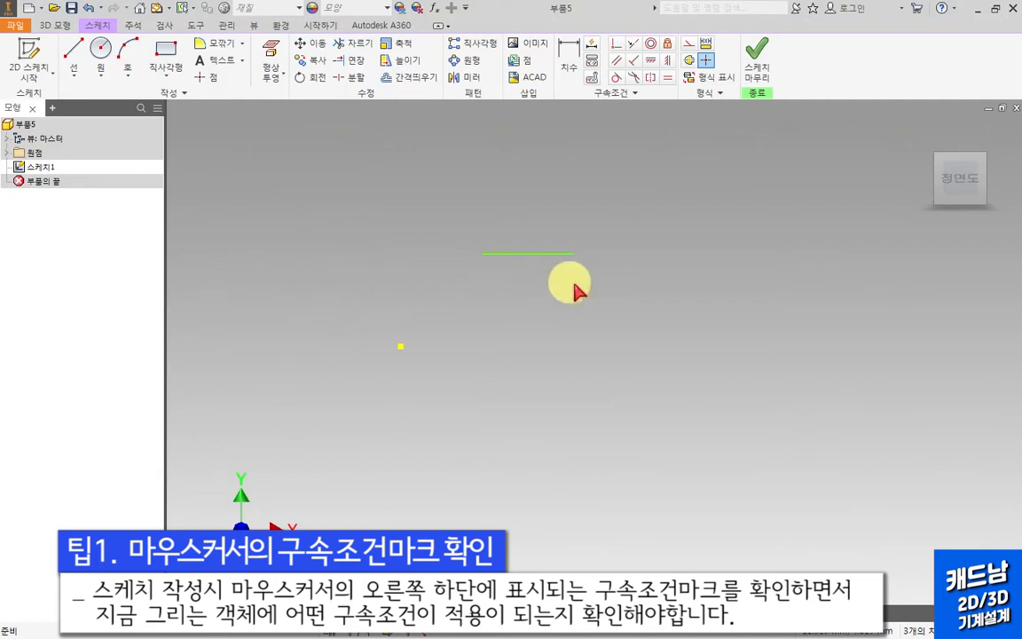
Delete the short horizontal line and draw a new horizontal line about 9 mm long above the origin.
click(532, 253)
key(Delete)
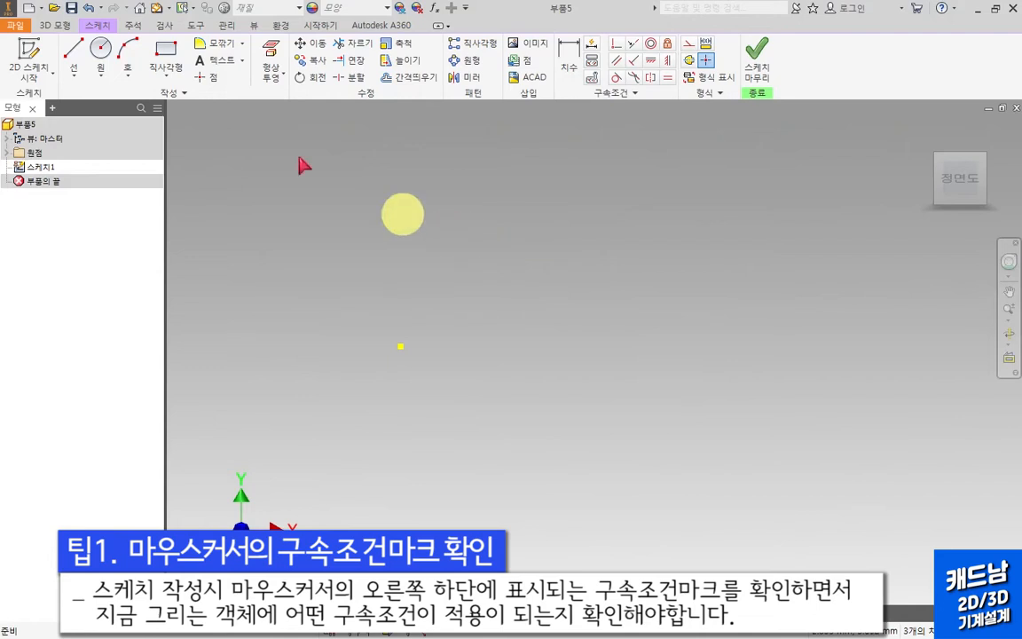
click(76, 47)
click(441, 228)
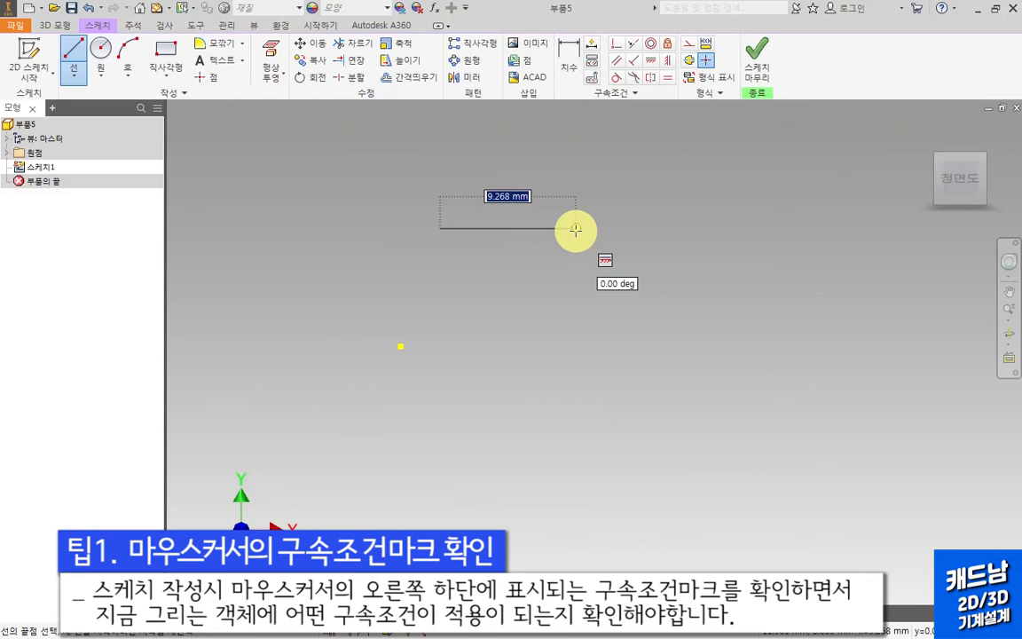
click(575, 229)
key(Escape)
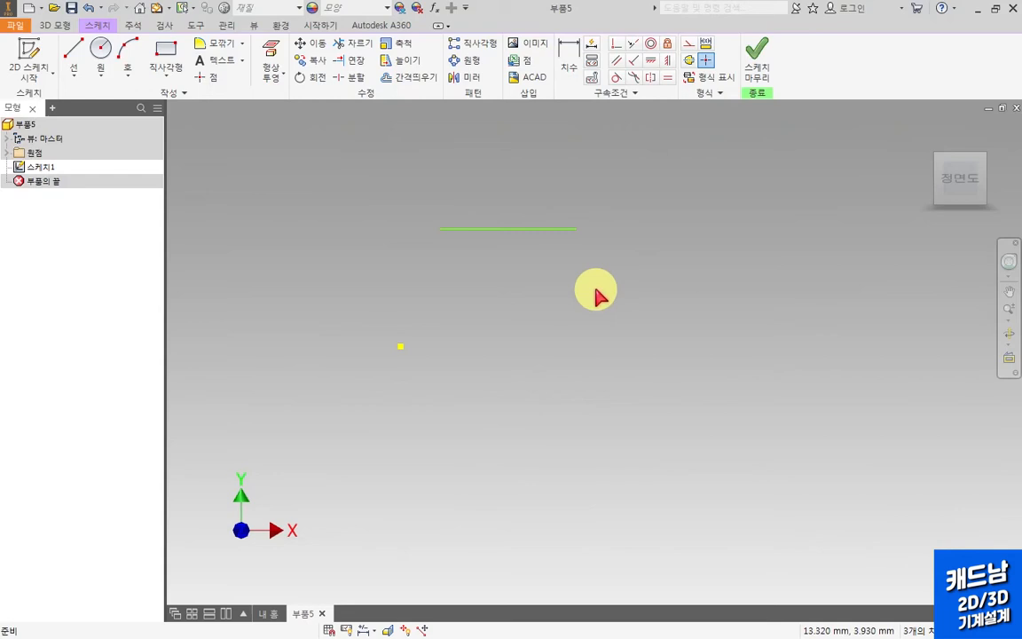
Show all constraints in the sketch, and hide them again.
right_click(556, 254)
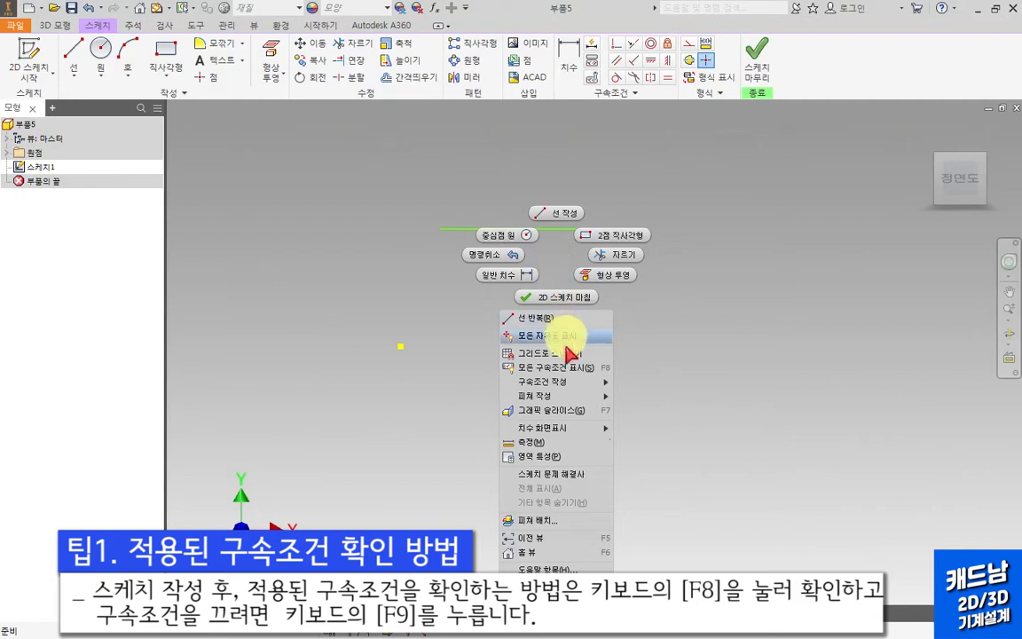
click(601, 375)
right_click(546, 300)
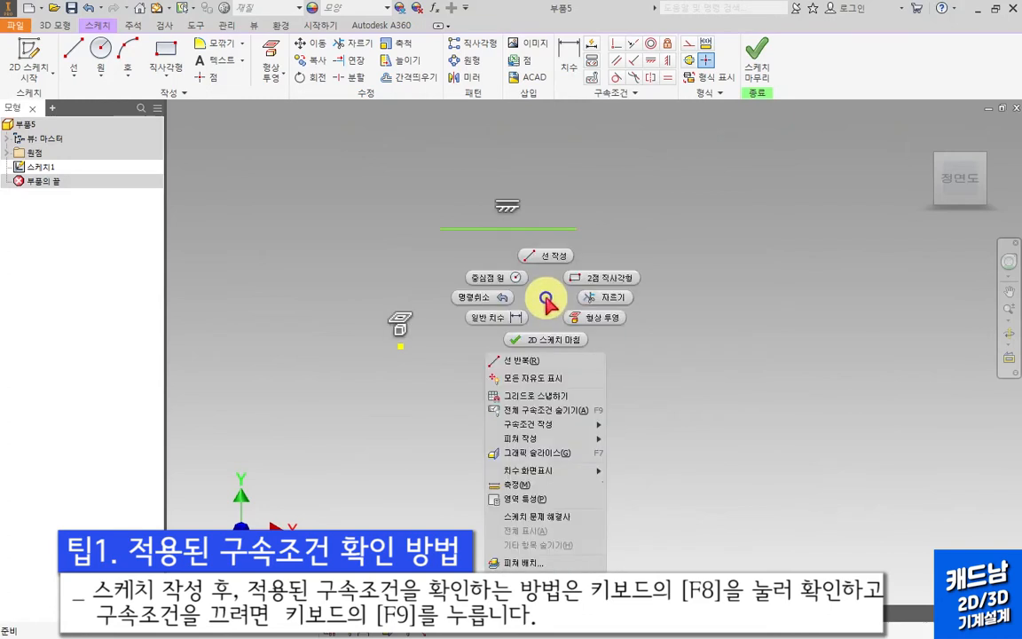
click(562, 411)
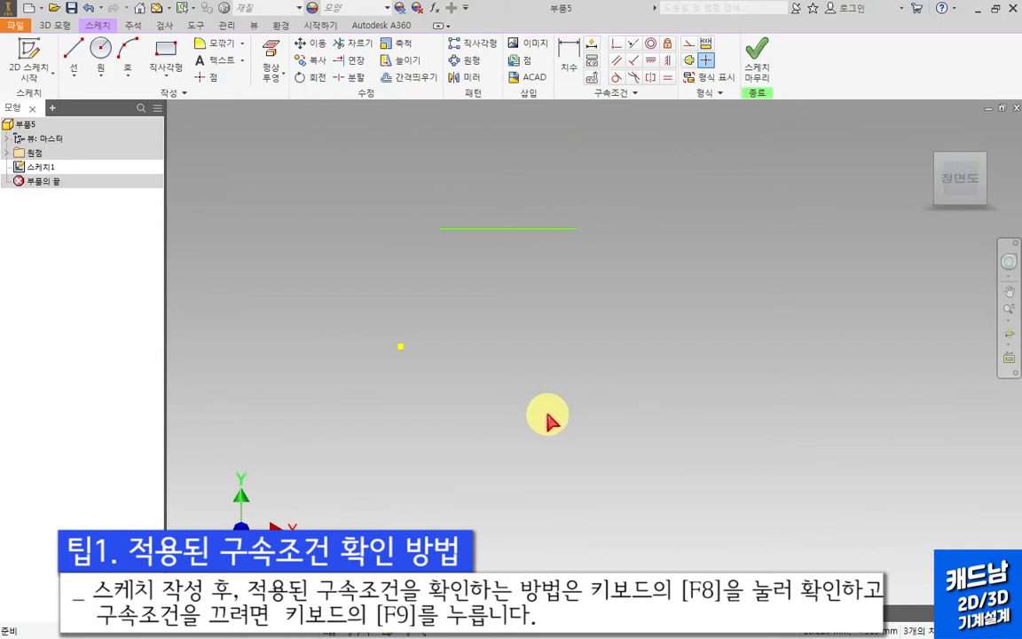
Toggle the display of all sketch constraints on and off repeatedly, leaving the horizontal line's constraint symbol shown.
key(F8)
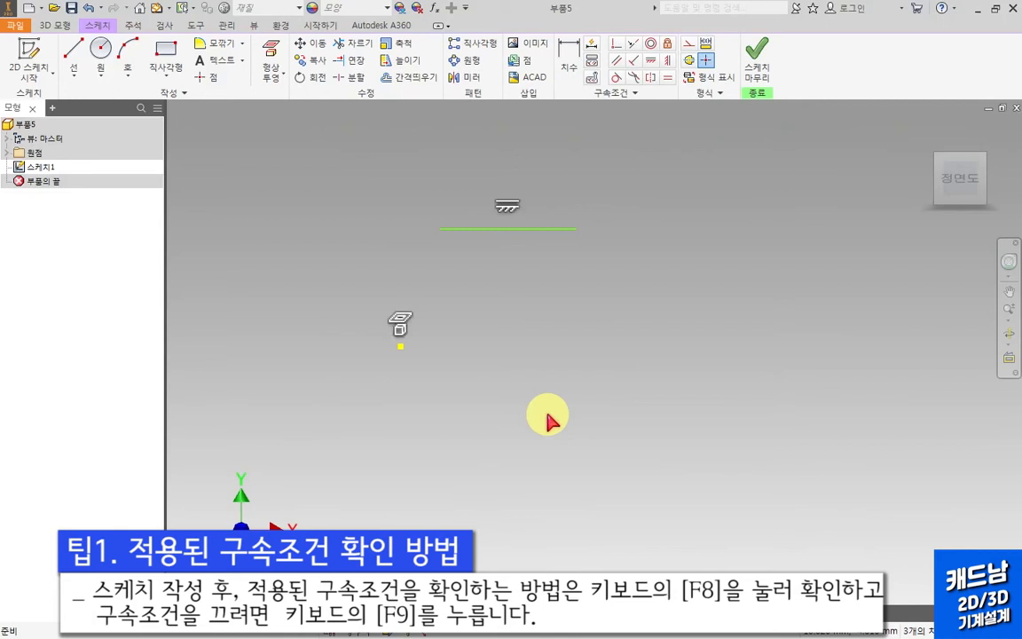
key(F9)
key(F8)
key(F9)
key(F8)
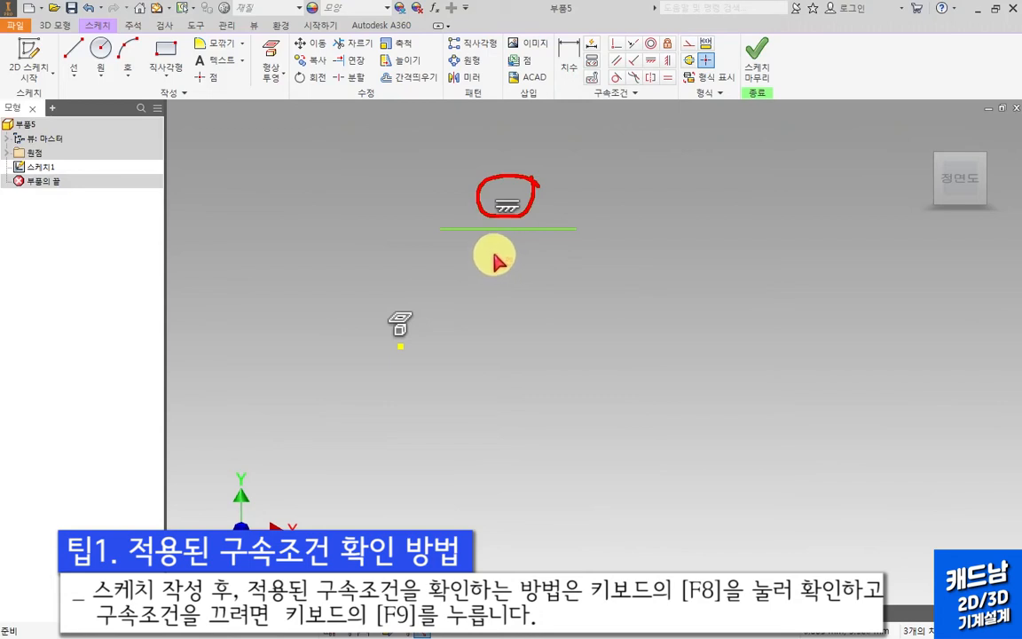
Draw a second horizontal line about 12 mm long, below the first line and offset to its right.
click(77, 50)
click(493, 288)
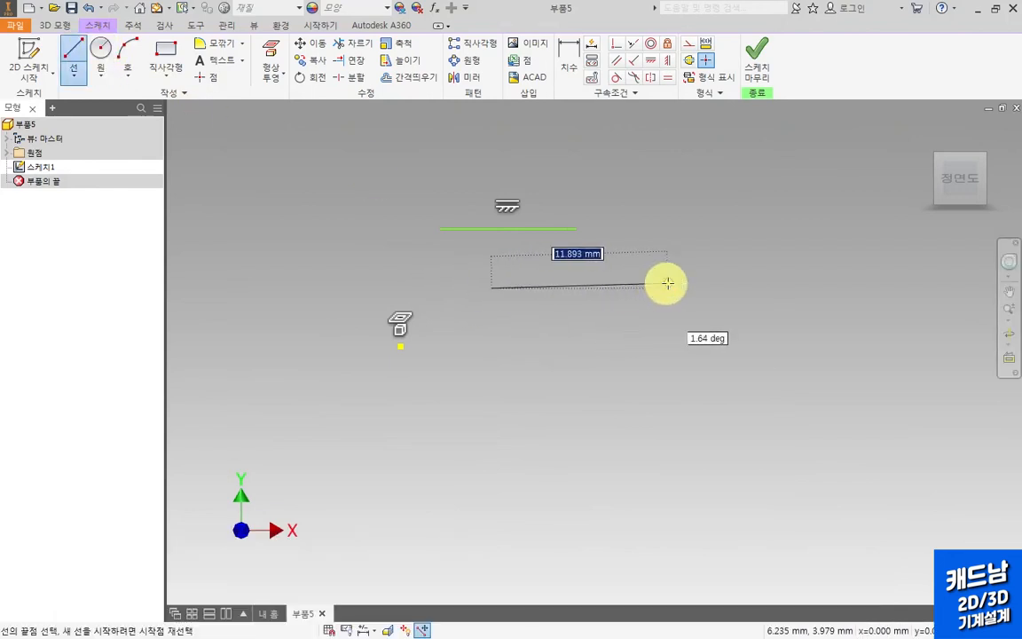
click(670, 289)
key(Escape)
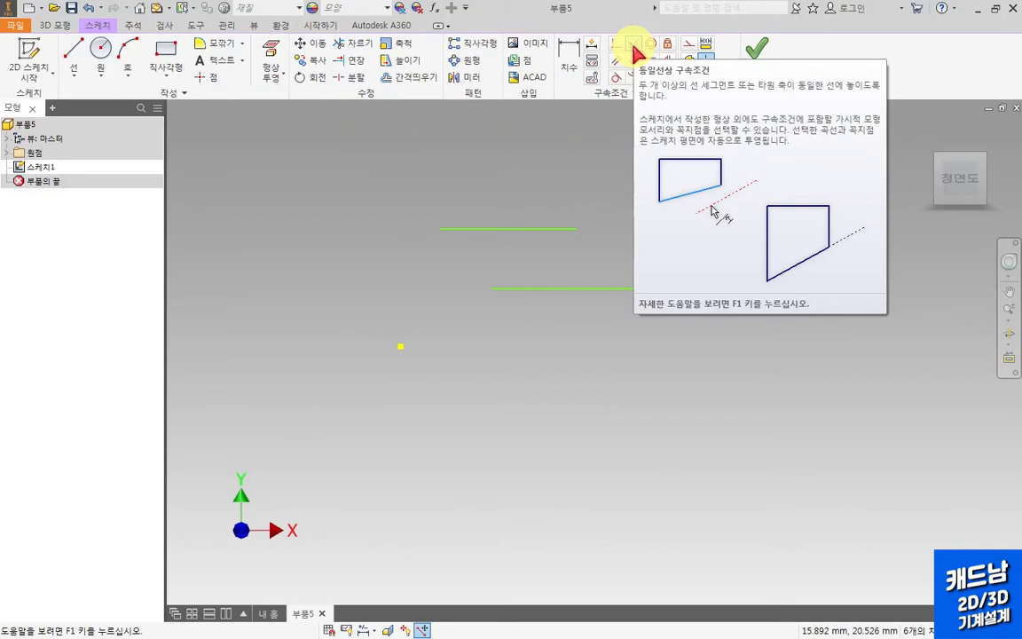
Try a collinear constraint between the upper and lower horizontal lines, and undo it.
click(634, 46)
click(488, 230)
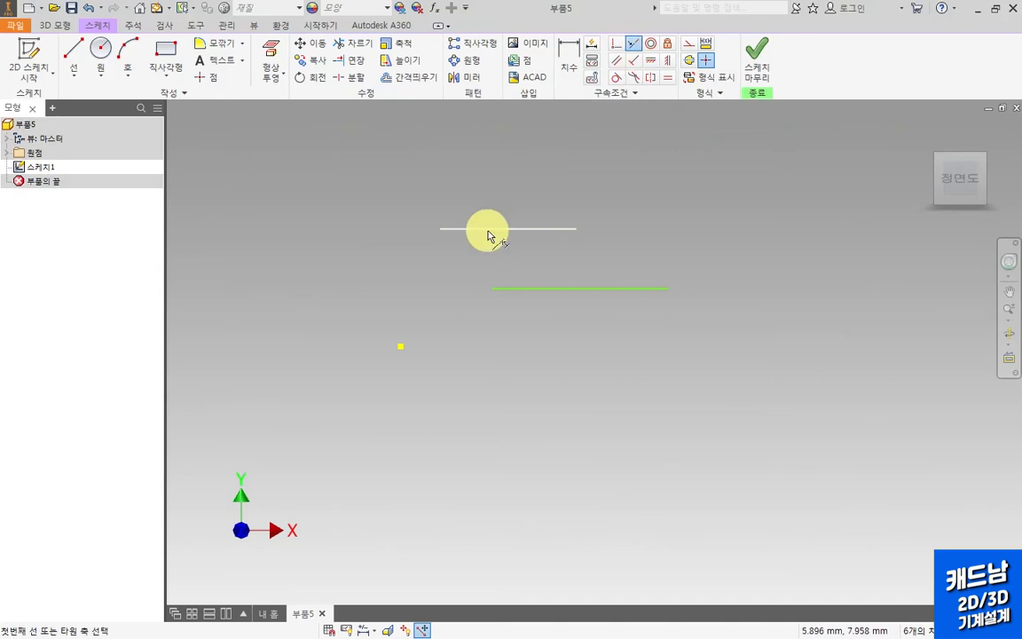
click(488, 230)
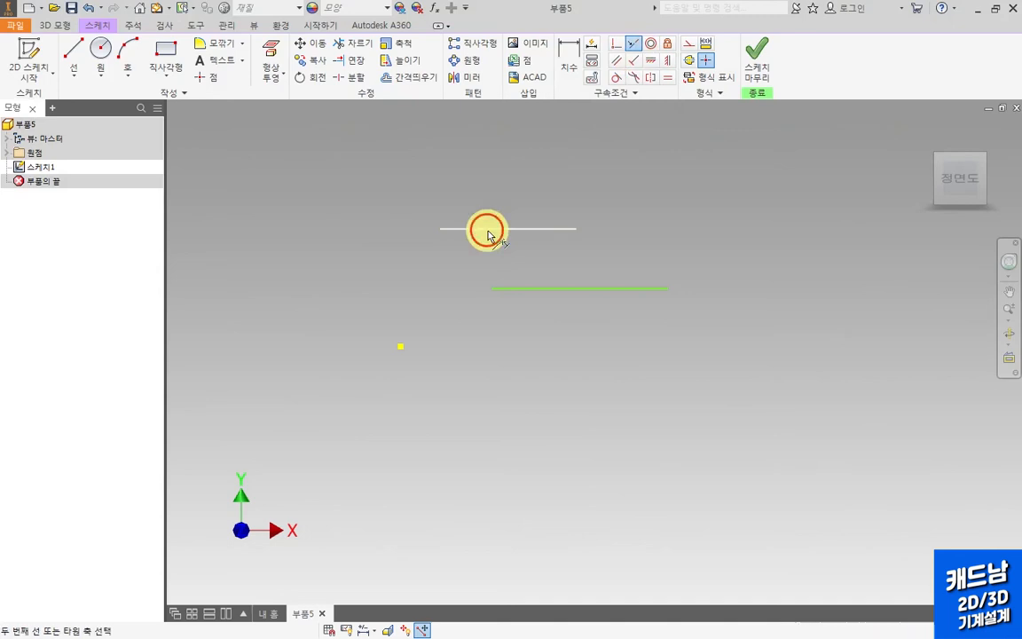
click(583, 290)
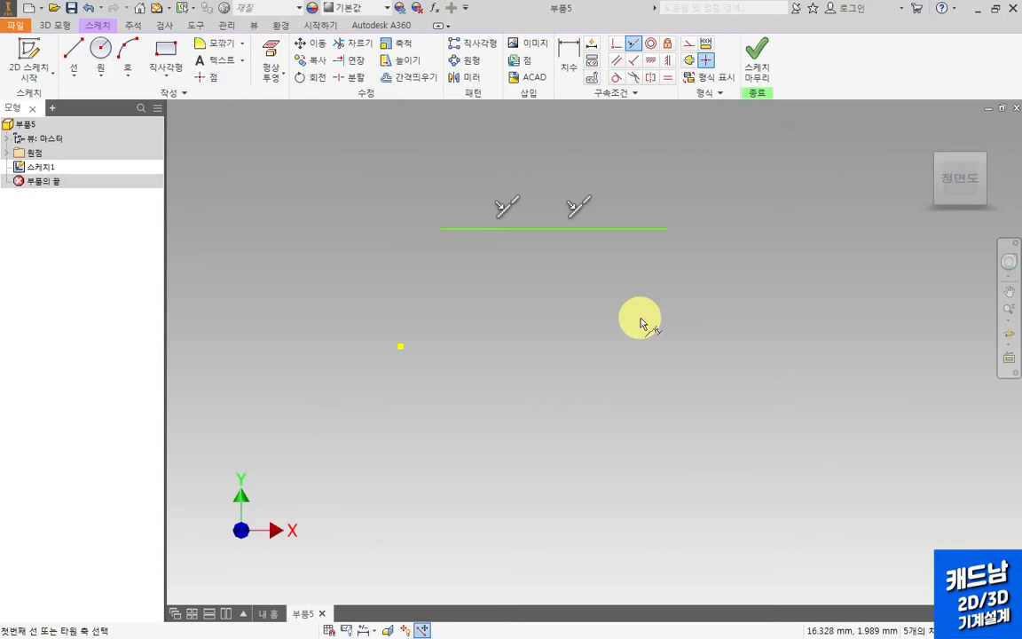
key(ctrl+z)
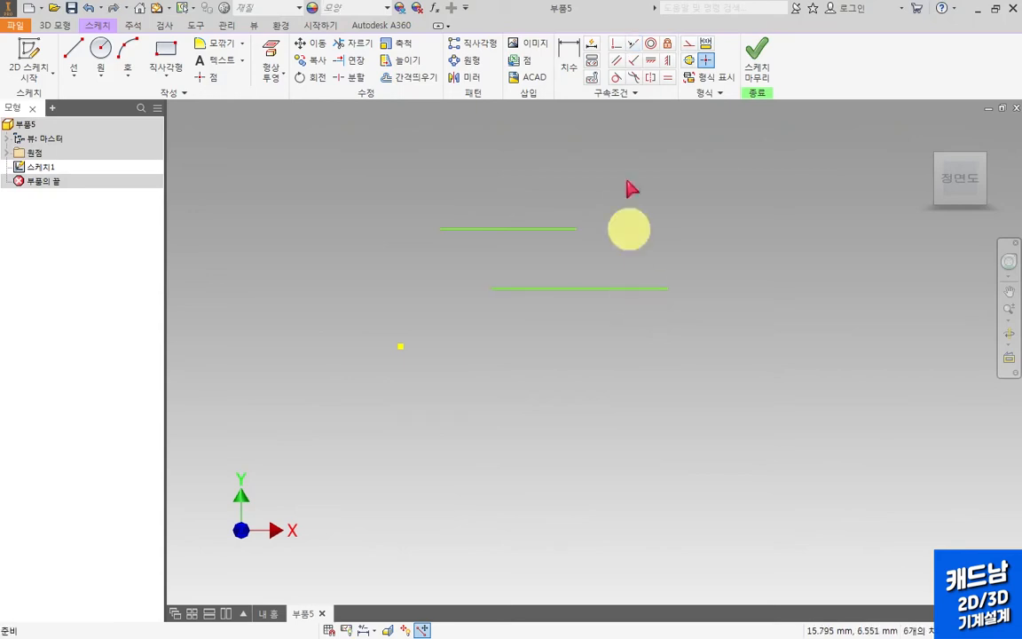
Make the lower horizontal line collinear with the upper one, and show all sketch constraints.
click(635, 49)
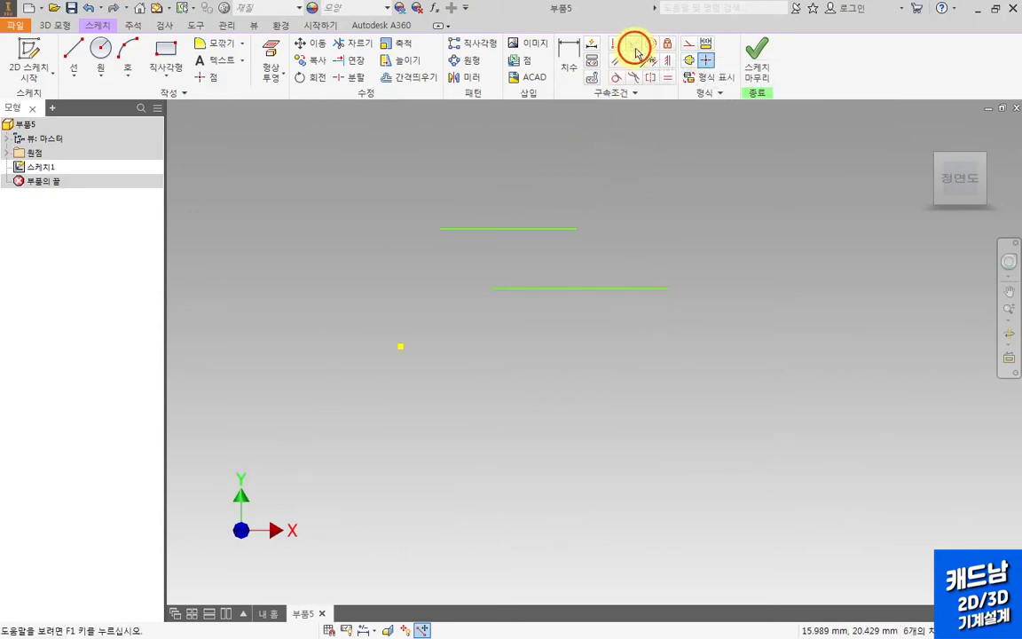
click(489, 229)
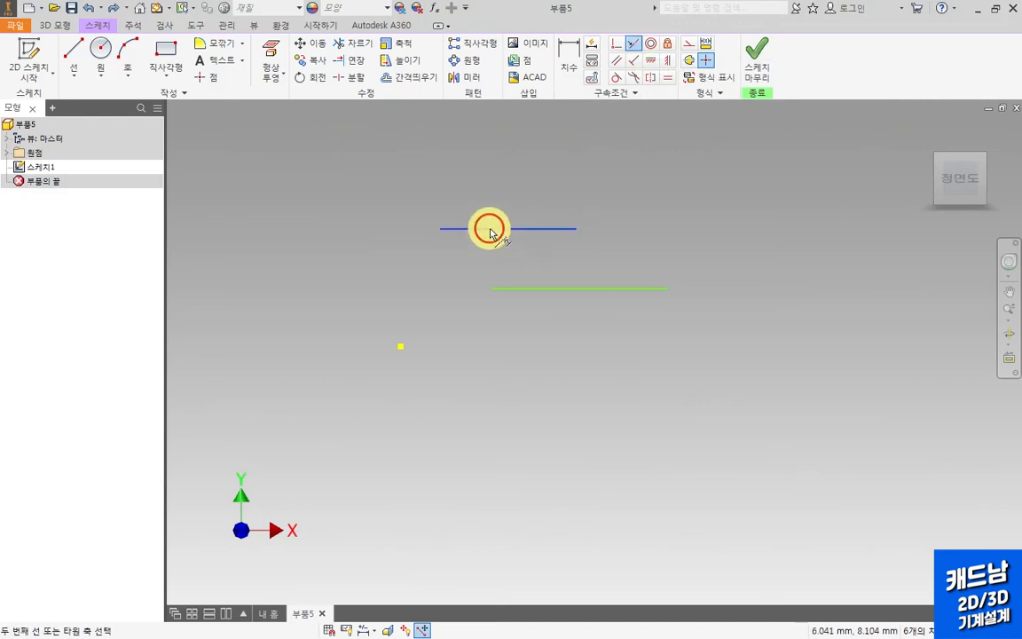
click(581, 292)
key(Escape)
key(F8)
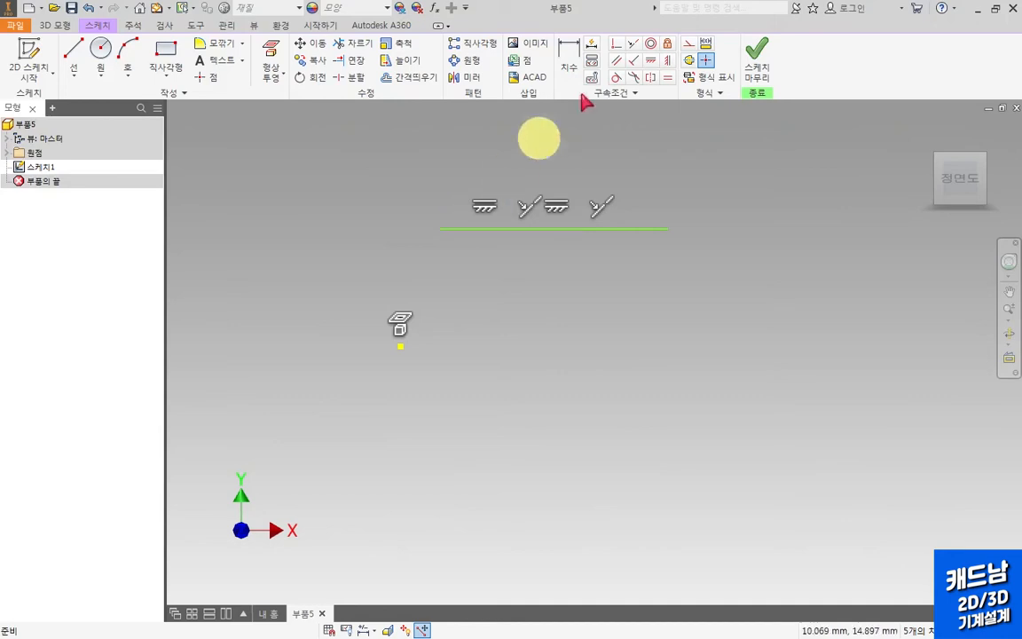
click(634, 62)
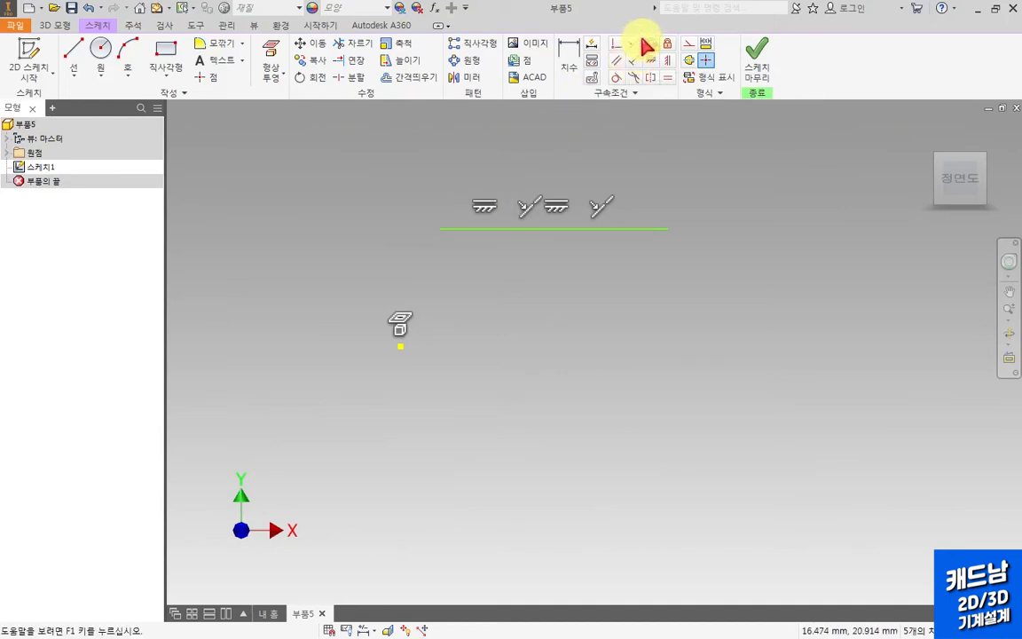
click(635, 40)
mouse_move(643, 53)
mouse_down()
mouse_move(627, 50)
mouse_move(621, 89)
mouse_move(538, 131)
mouse_move(519, 185)
mouse_move(512, 178)
mouse_move(520, 186)
mouse_move(532, 169)
mouse_up()
mouse_move(504, 221)
mouse_down()
mouse_move(538, 219)
mouse_move(526, 183)
mouse_move(518, 222)
mouse_up()
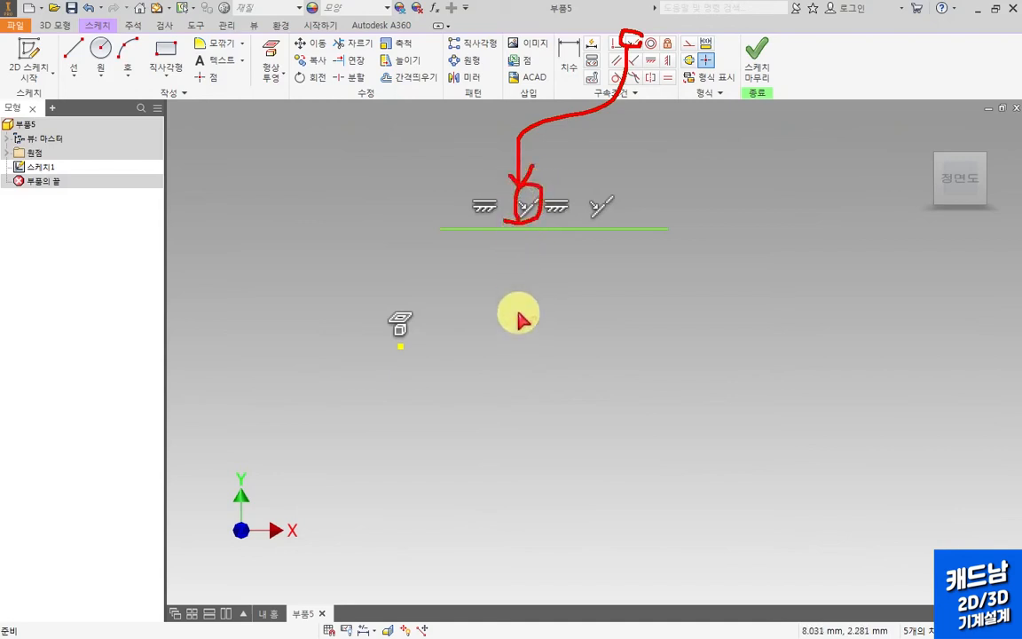
key(Escape)
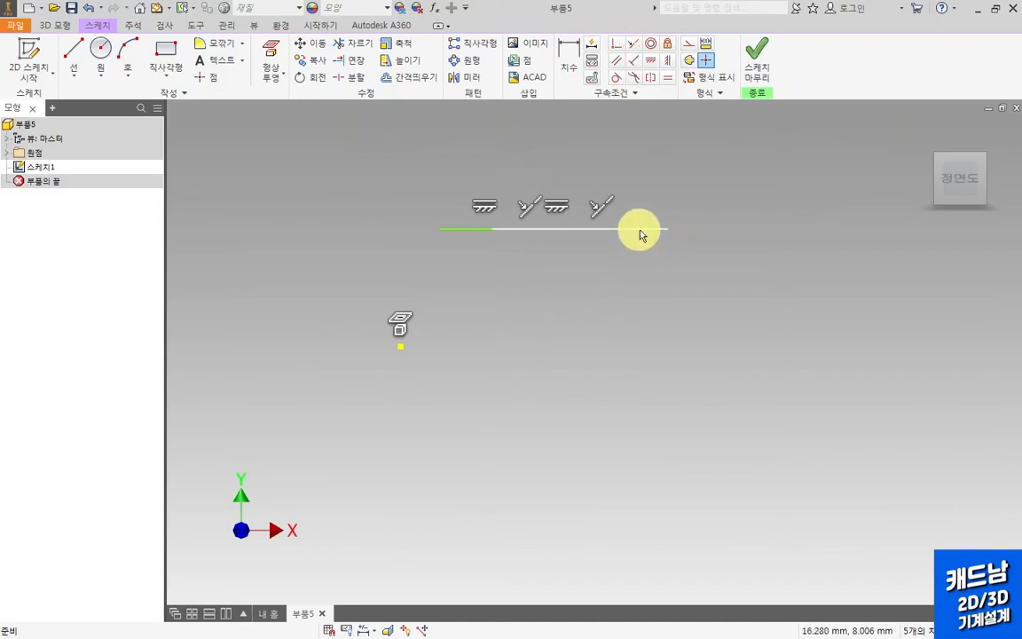
Pull the longer line right along the shared axis, clear of the shorter line, and reposition its constraint symbols further left.
mouse_move(643, 235)
mouse_down()
mouse_move(637, 274)
mouse_move(649, 233)
mouse_move(780, 228)
mouse_up()
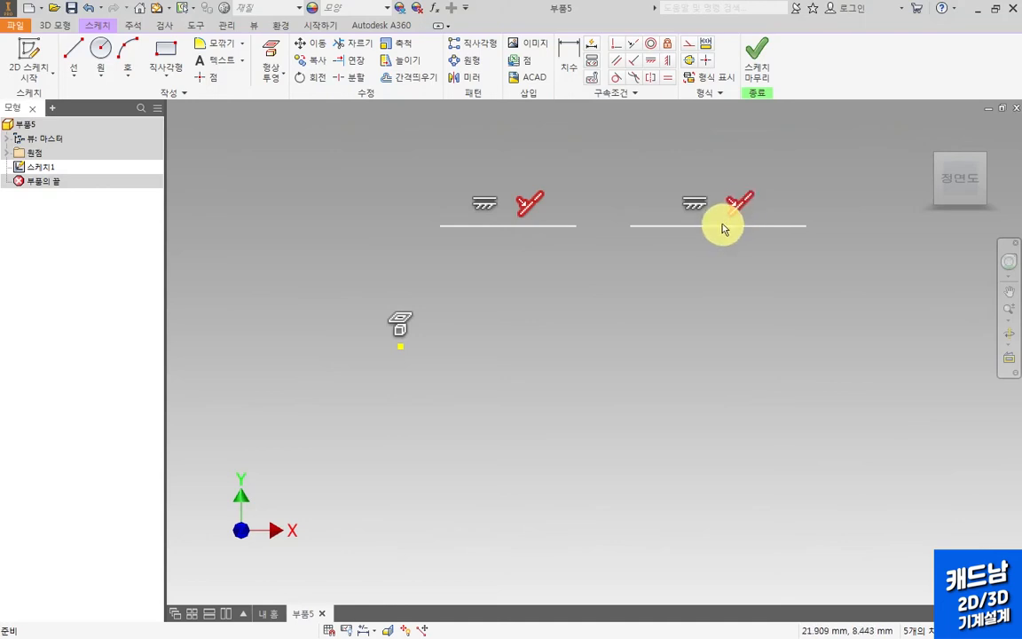
drag(672, 231, 608, 247)
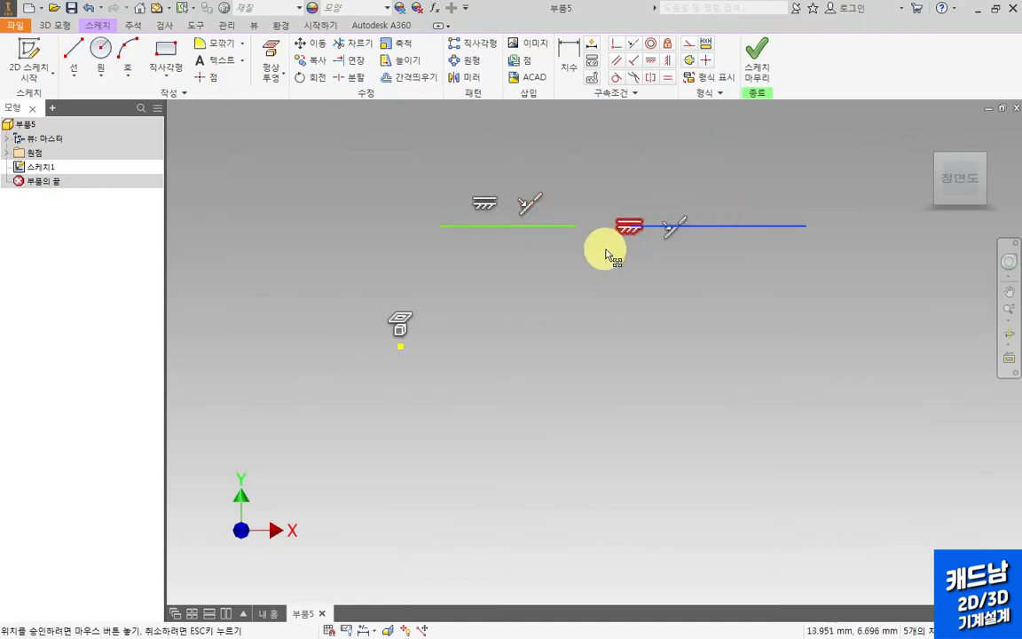
mouse_move(733, 232)
mouse_down()
mouse_move(707, 297)
mouse_move(681, 215)
mouse_move(719, 230)
mouse_move(735, 204)
mouse_move(730, 228)
mouse_up()
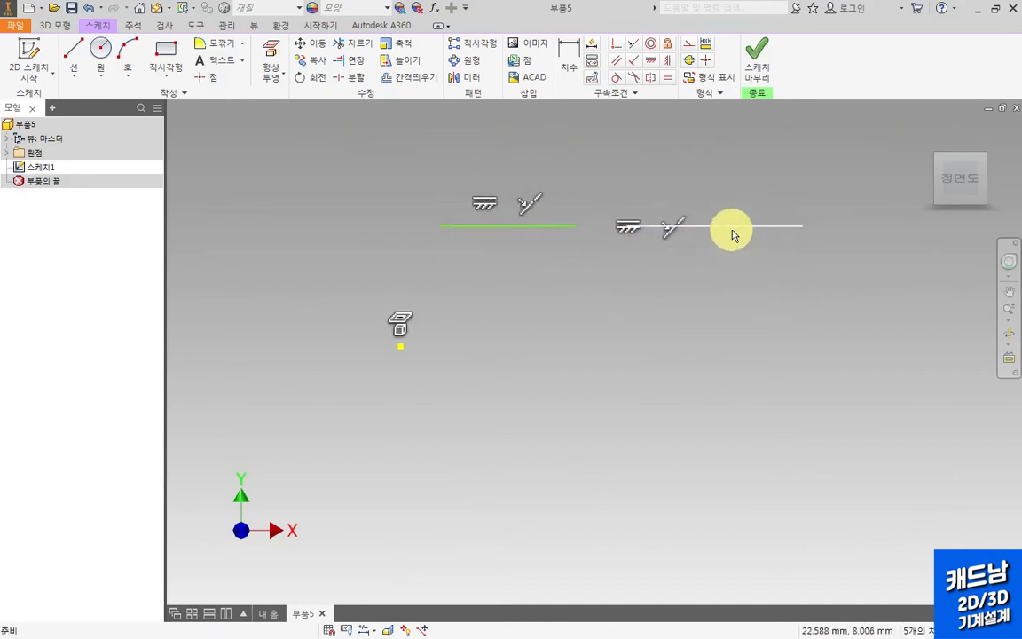
click(671, 246)
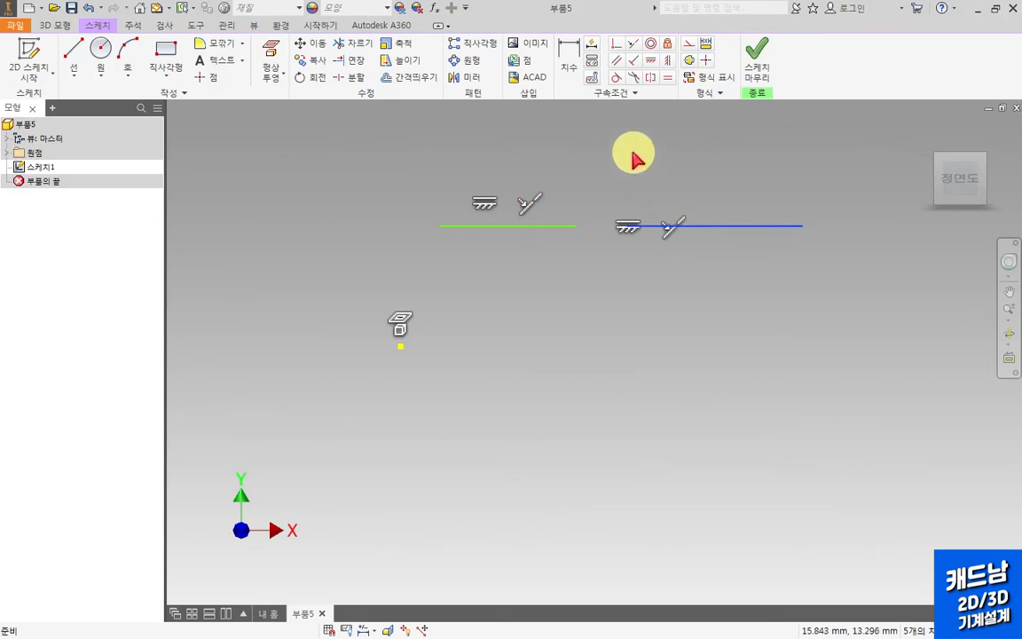
right_click(532, 203)
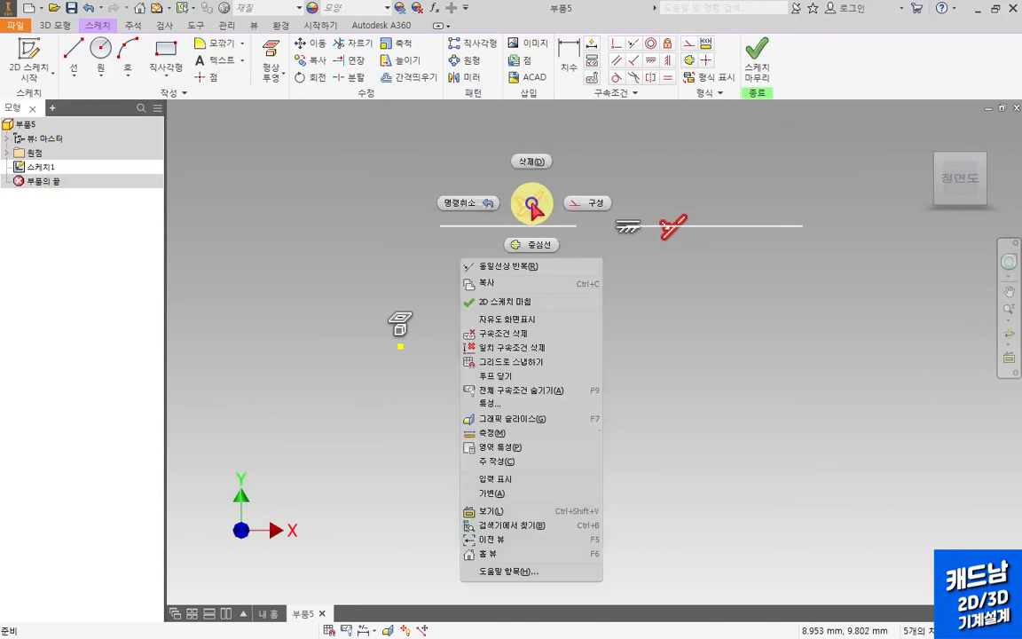
click(535, 165)
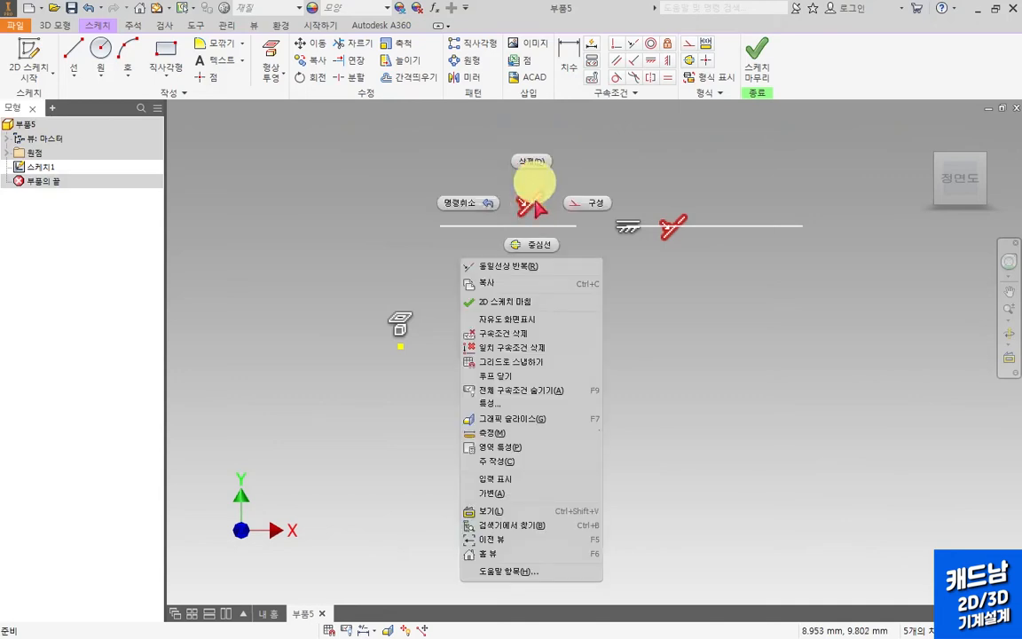
click(671, 363)
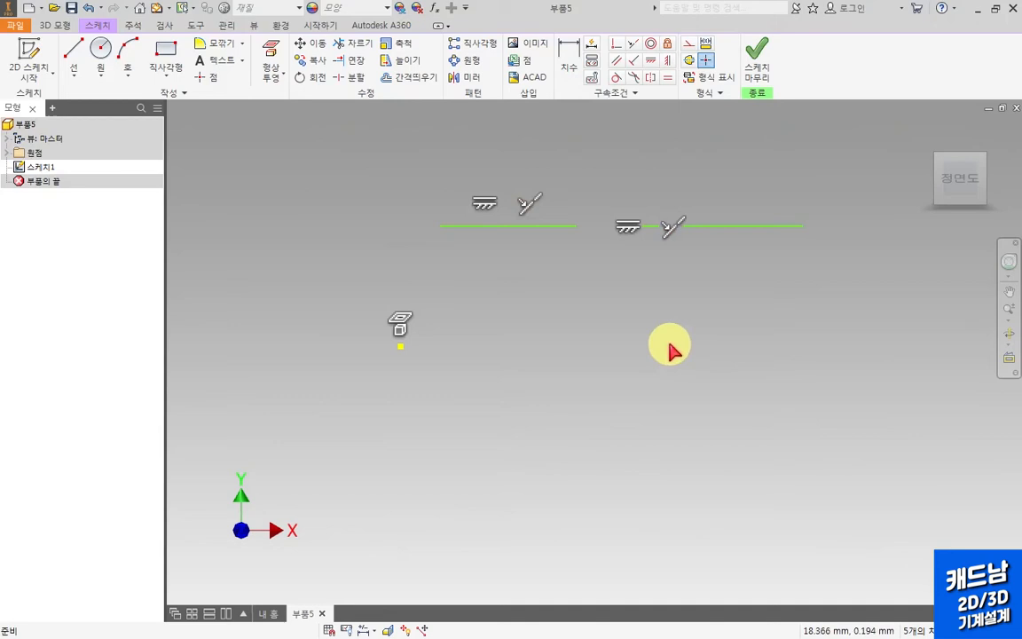
Hide and show all sketch constraints repeatedly, resetting the constraint symbols to their default places above the lines.
key(F9)
key(F8)
key(F9)
key(F8)
key(F9)
key(F8)
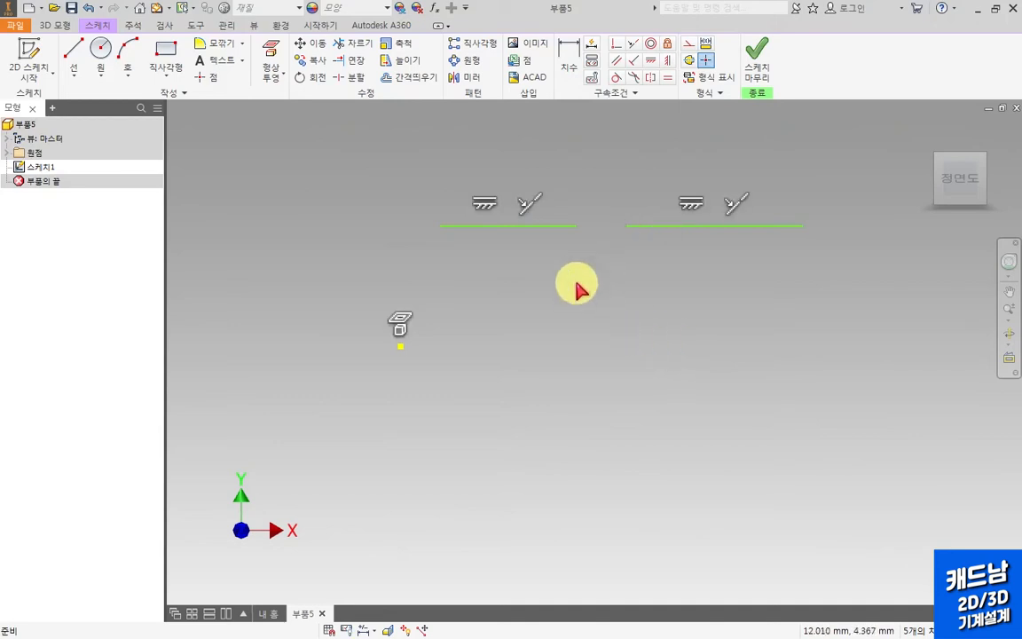
Delete the collinear constraint between the two horizontal lines, and move the longer line below the level of the shorter one.
right_click(531, 210)
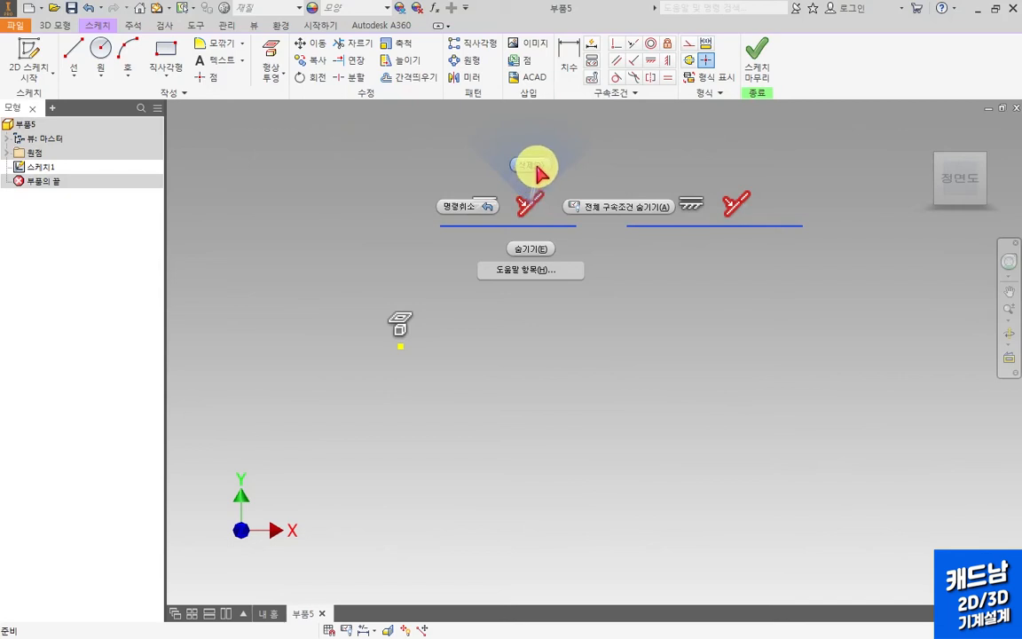
click(538, 168)
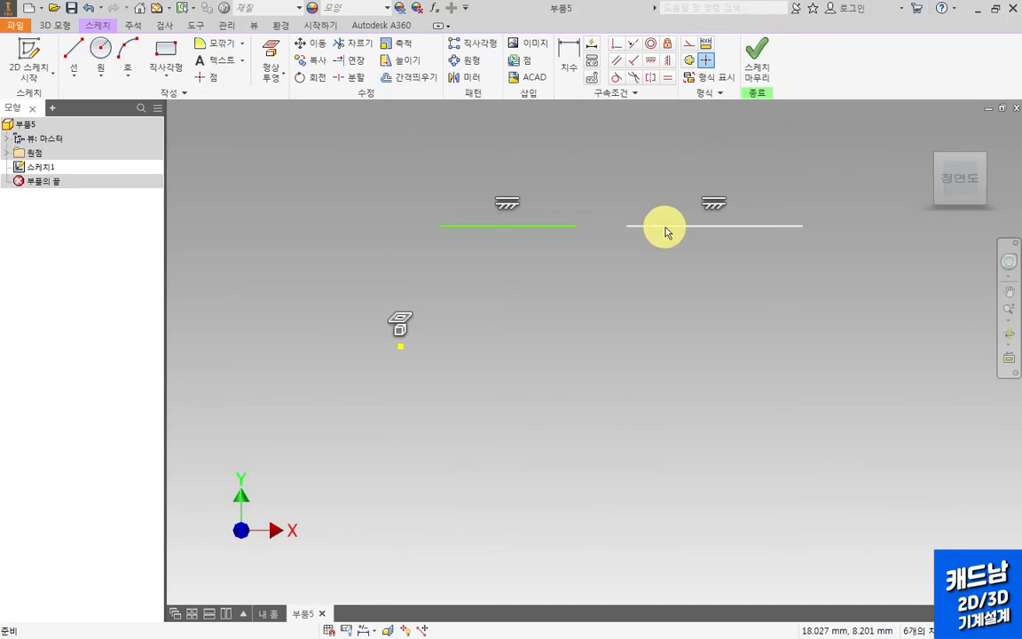
mouse_move(667, 231)
mouse_down()
mouse_move(667, 339)
mouse_move(665, 310)
mouse_move(667, 320)
mouse_up()
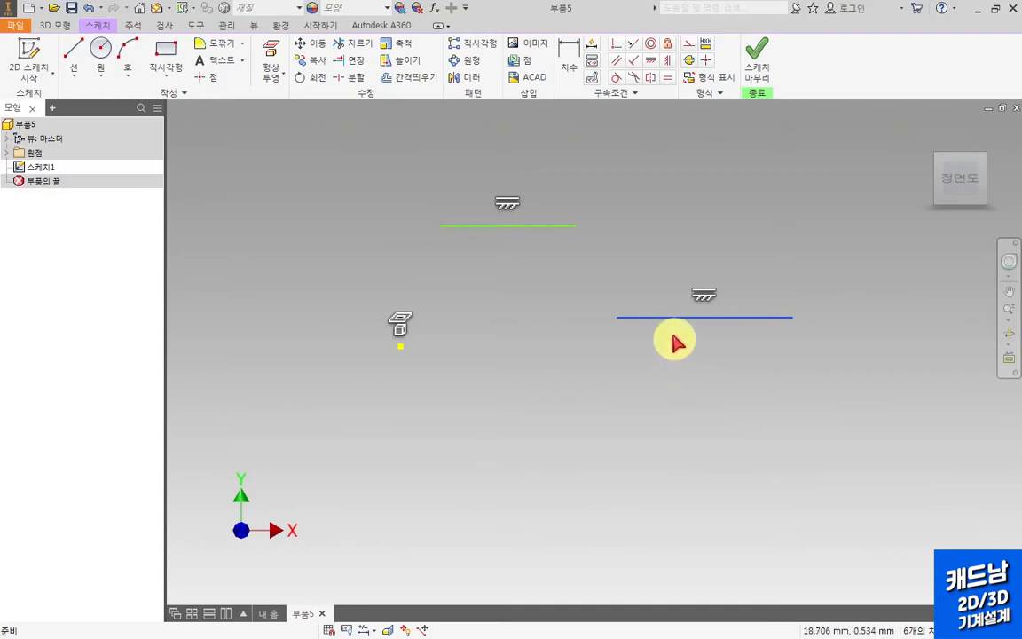
drag(671, 316, 664, 275)
click(648, 304)
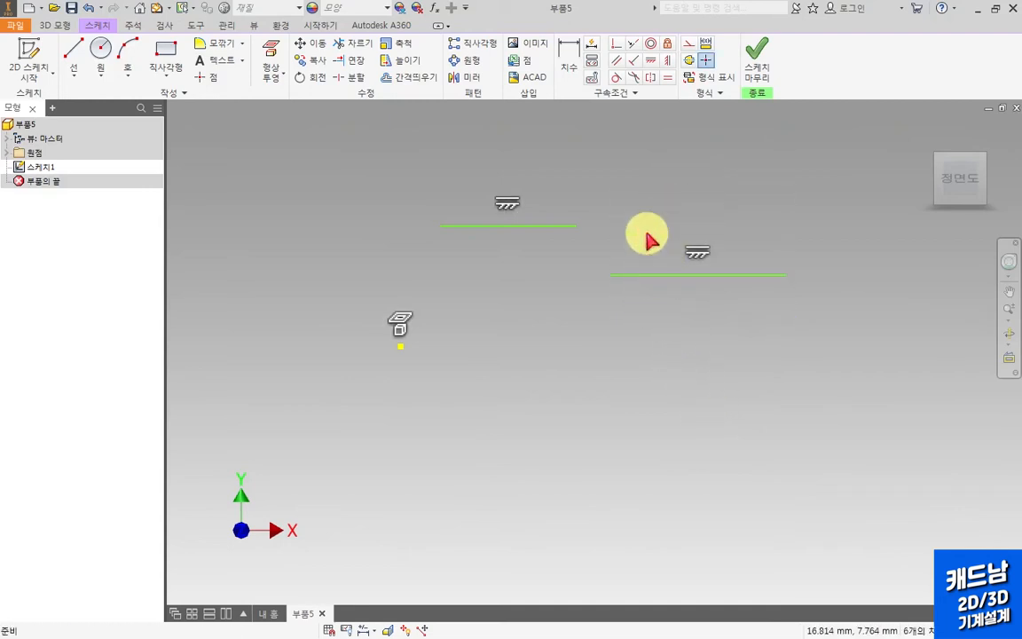
Delete both horizontal lines and draw two separate circles, a smaller one and a larger one to its right.
mouse_move(691, 180)
mouse_down()
mouse_move(582, 332)
mouse_move(554, 327)
mouse_up()
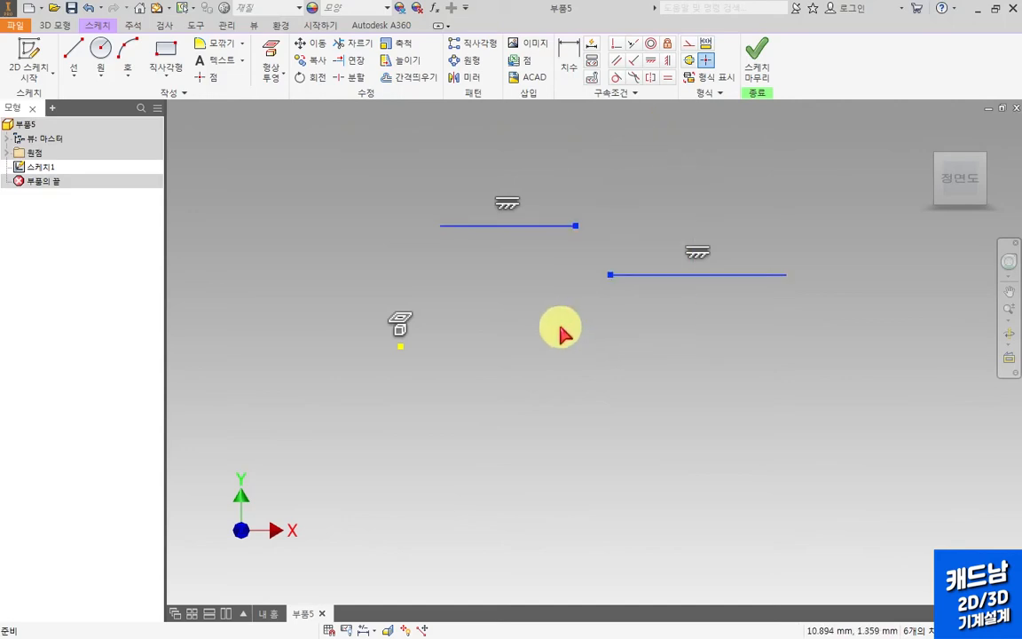
key(Delete)
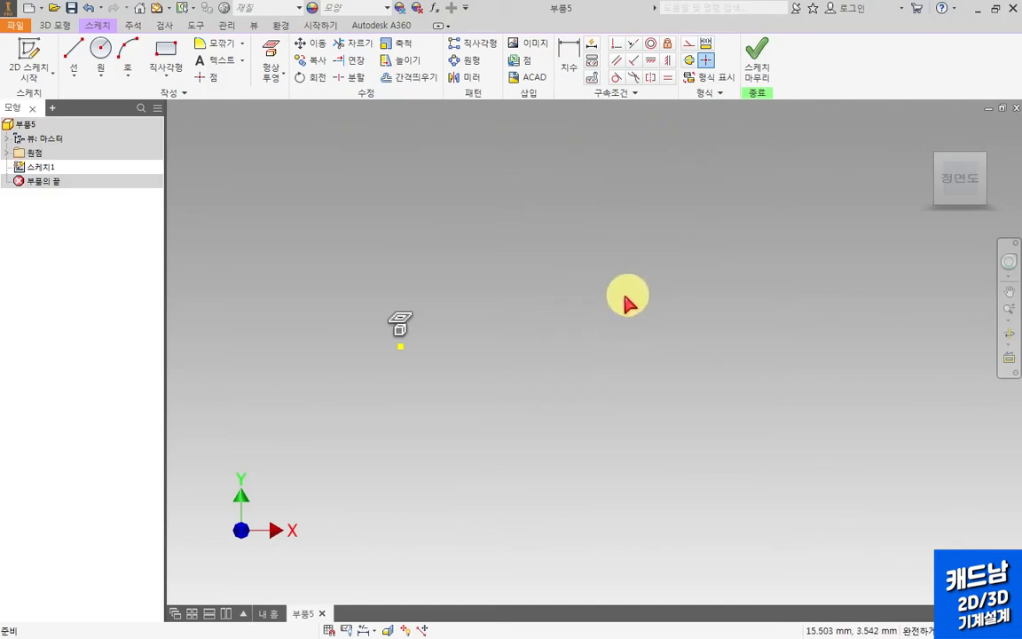
click(101, 48)
click(513, 243)
click(549, 209)
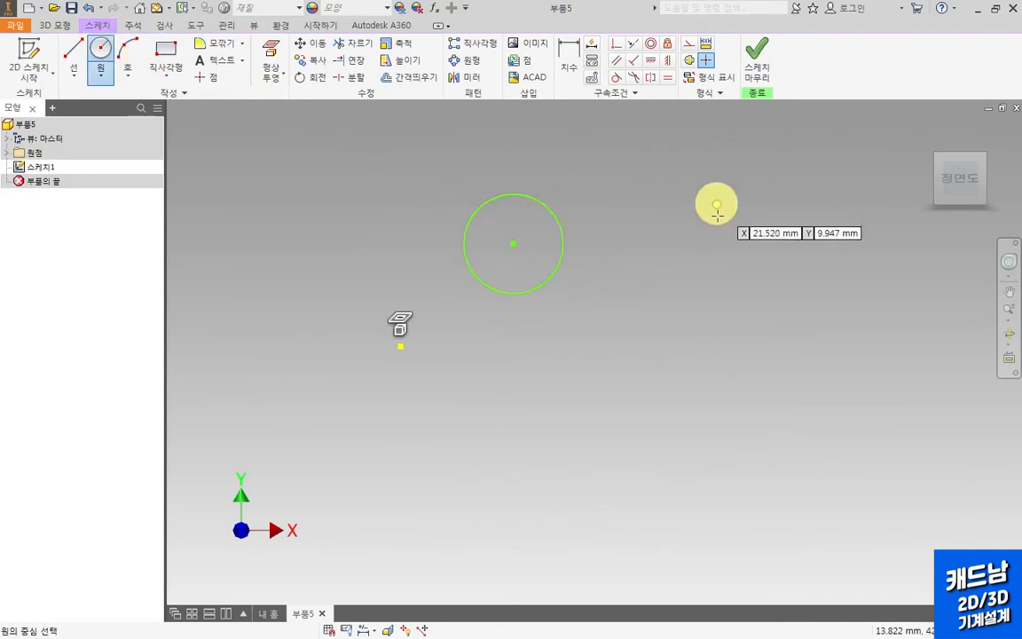
click(717, 228)
click(736, 315)
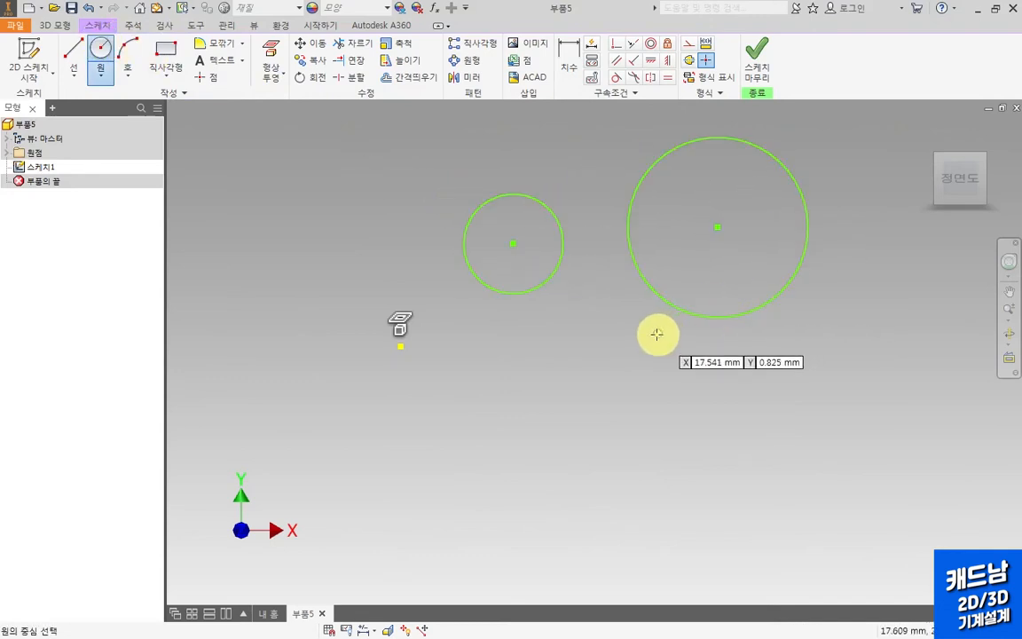
key(Escape)
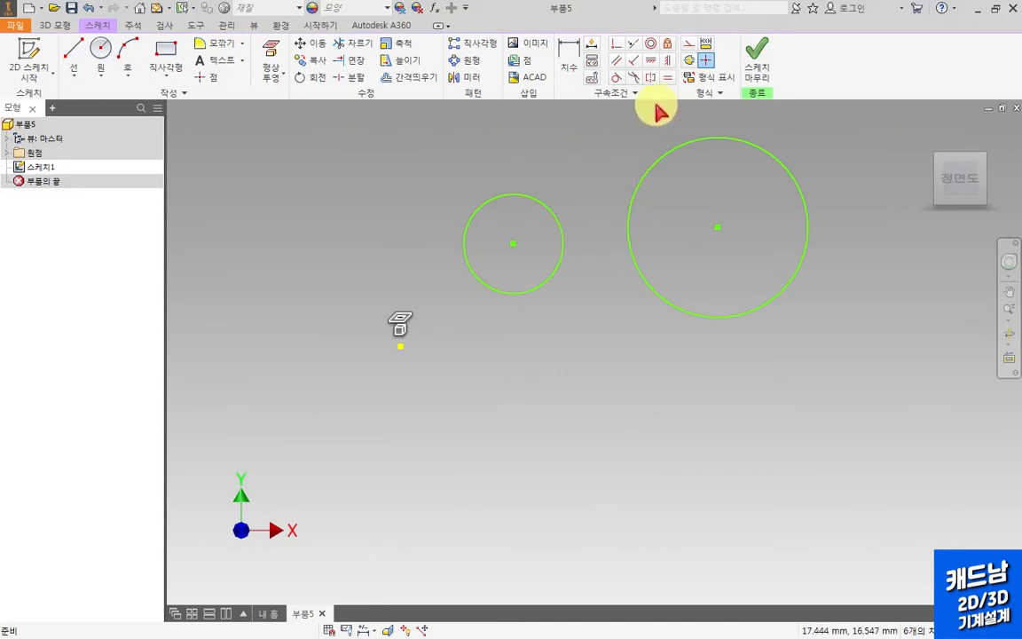
Try a concentric constraint between the smaller and the larger circle, and undo it.
click(650, 45)
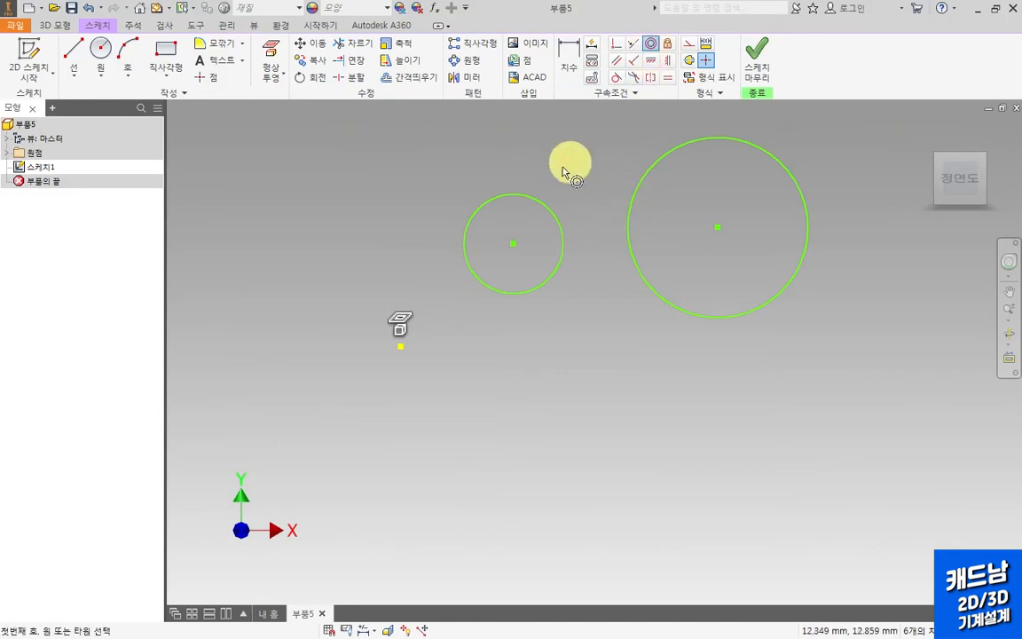
click(542, 204)
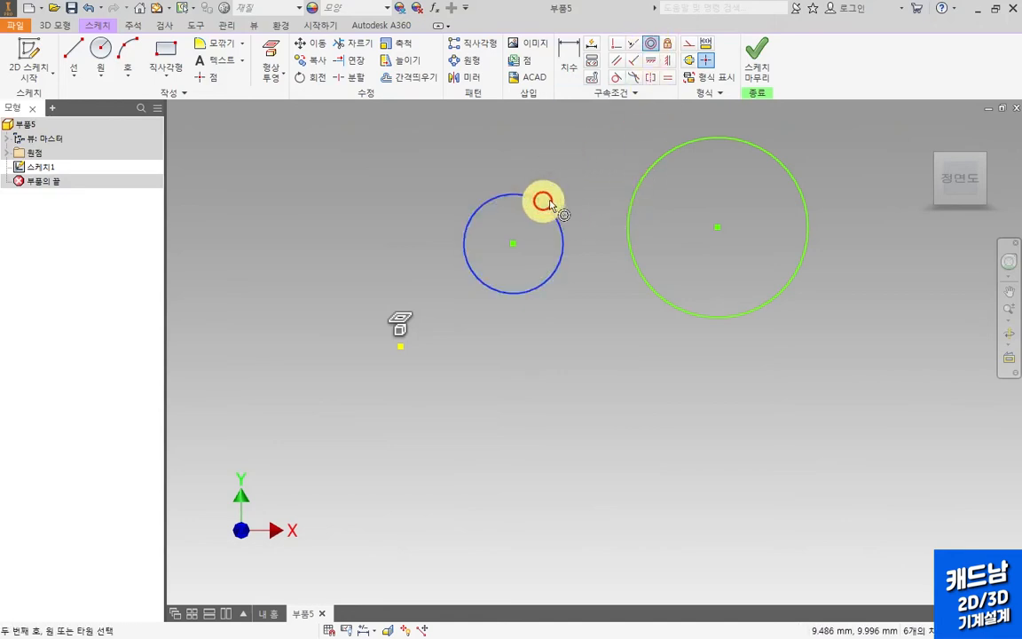
click(650, 171)
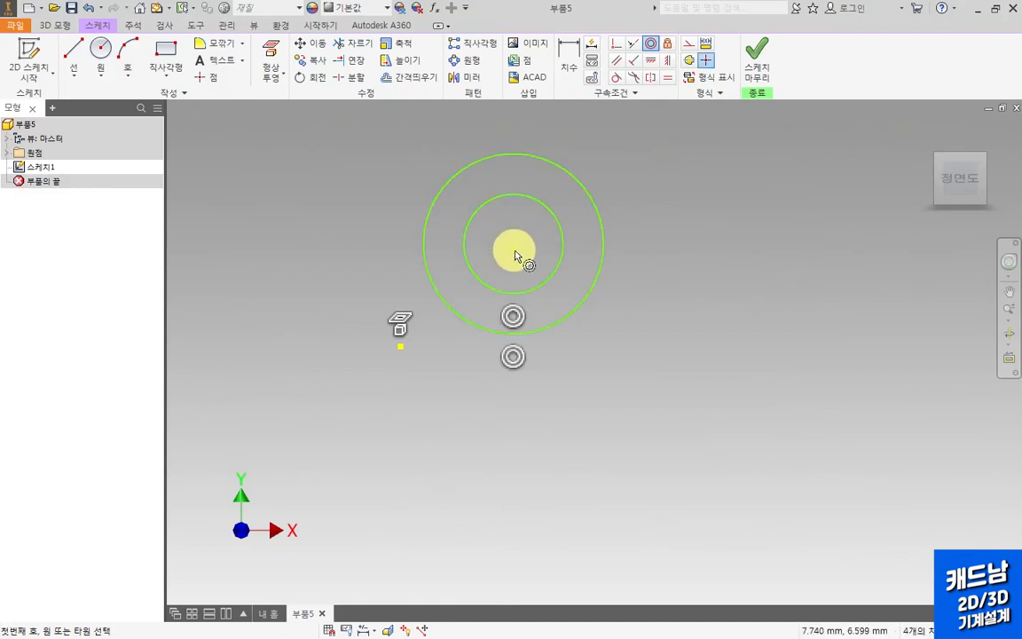
key(Escape)
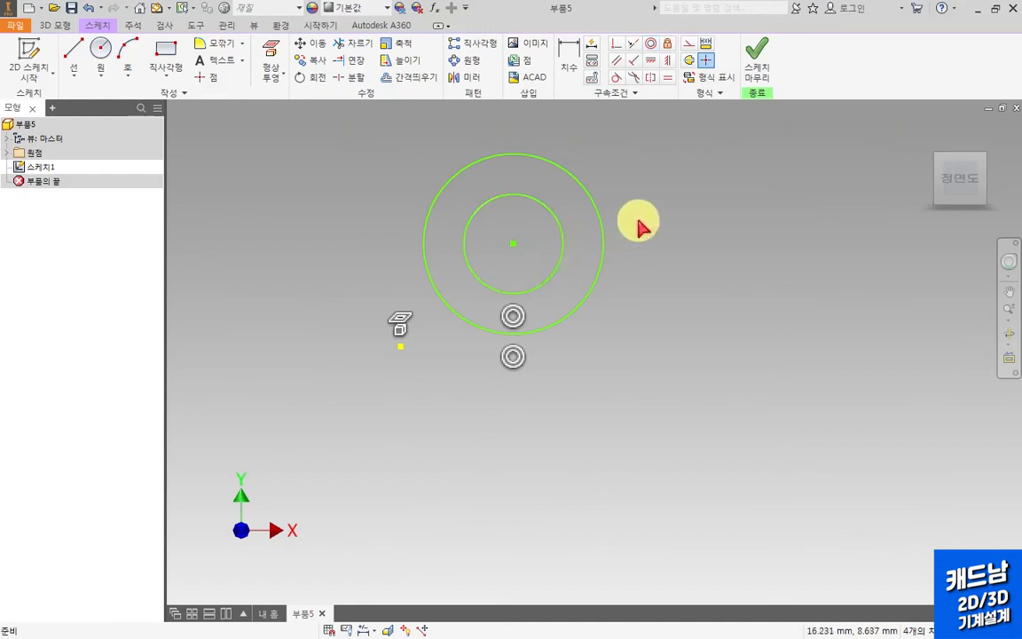
key(ctrl+z)
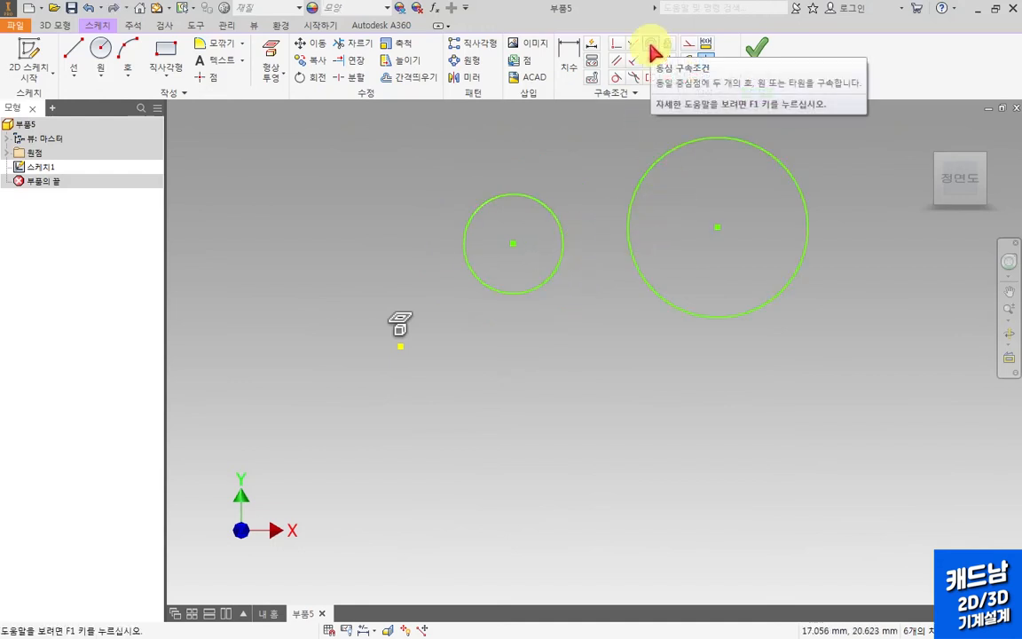
Apply the concentric constraint to the two circles once more, picking the smaller one first, and undo it.
click(650, 44)
click(528, 200)
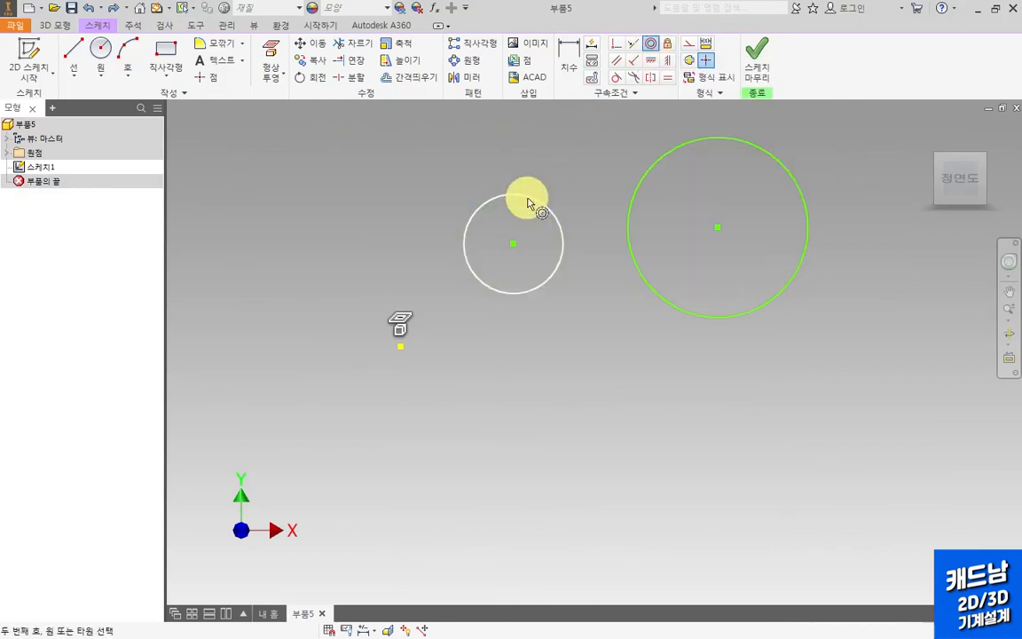
click(638, 175)
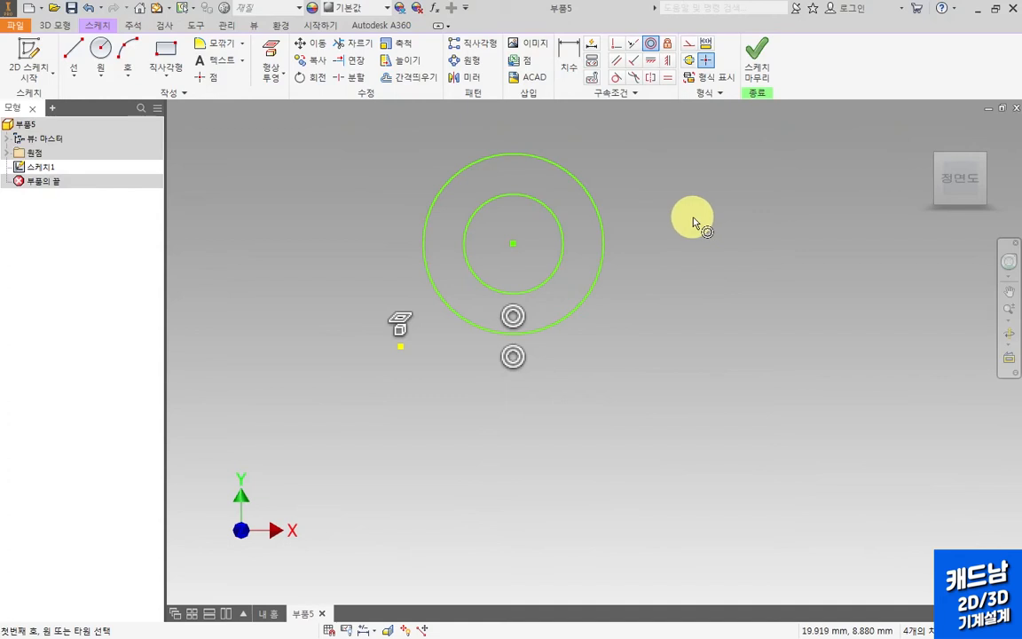
key(Escape)
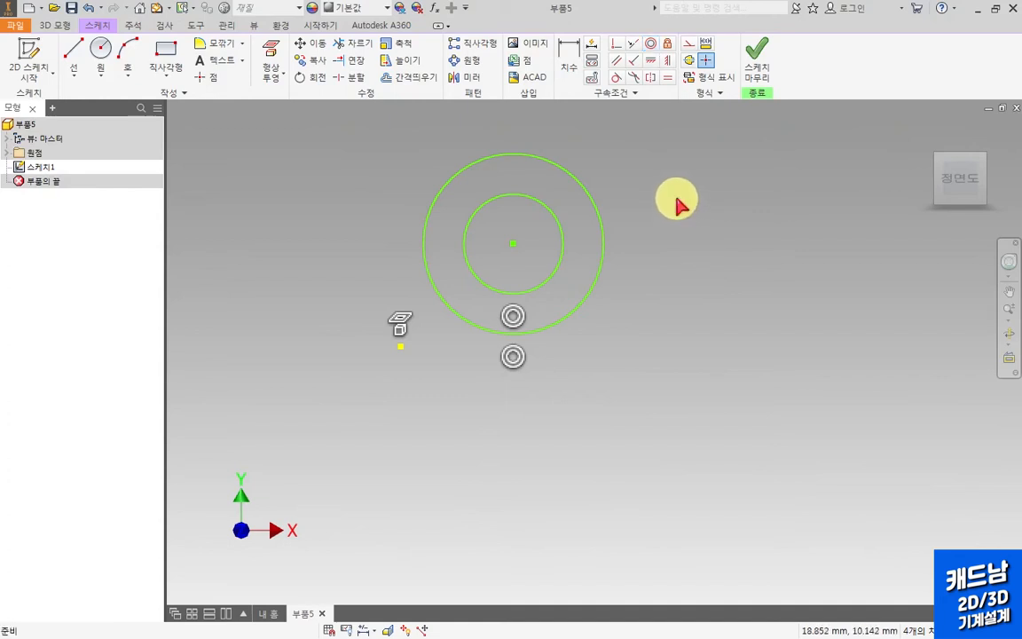
key(ctrl+z)
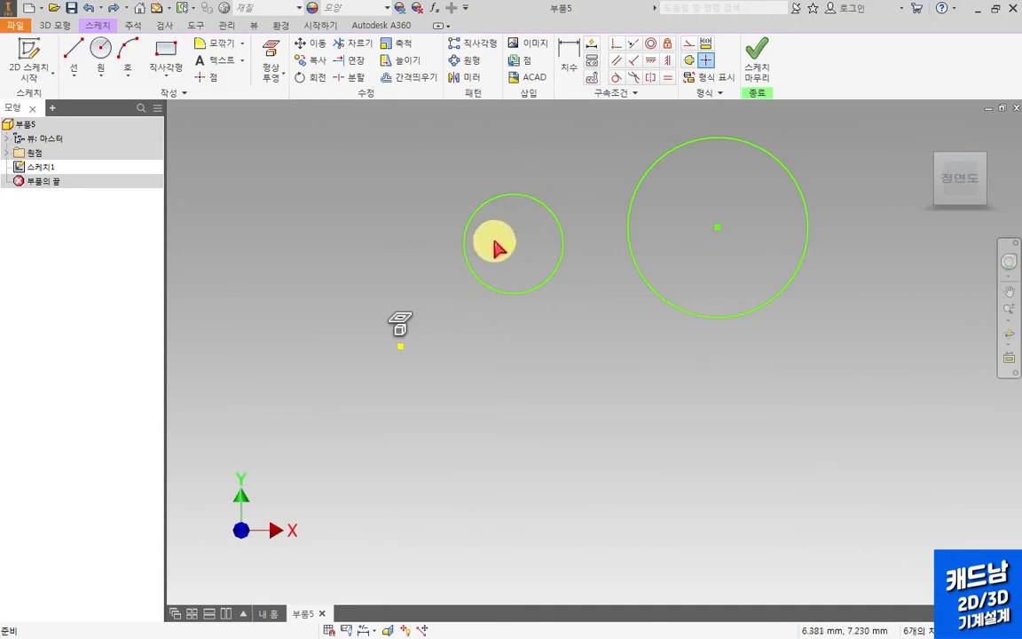
Make the larger circle's centre point coincident with the smaller circle's centre point.
click(617, 46)
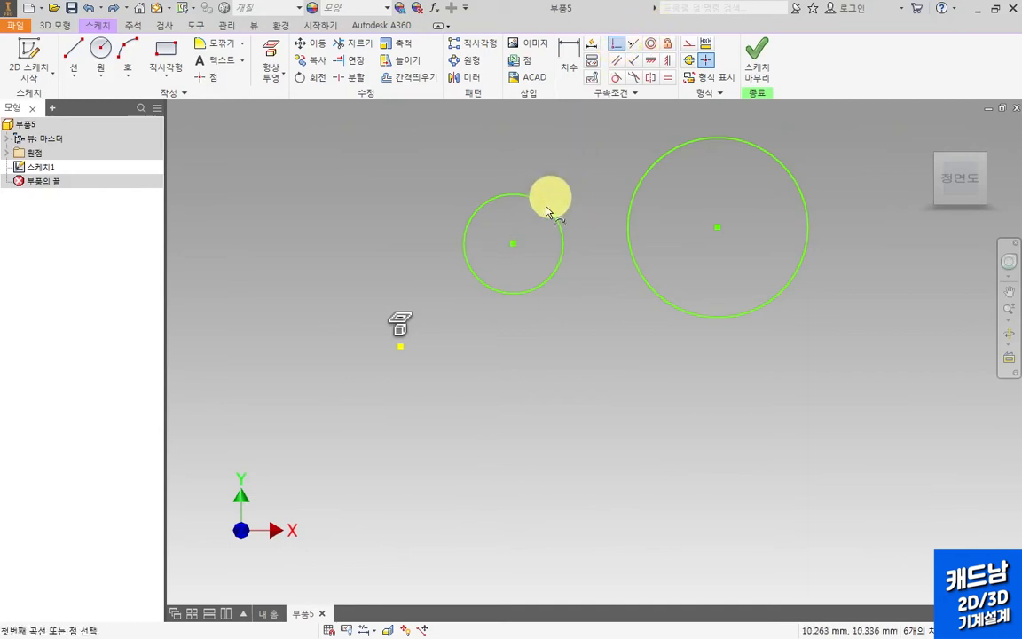
click(513, 244)
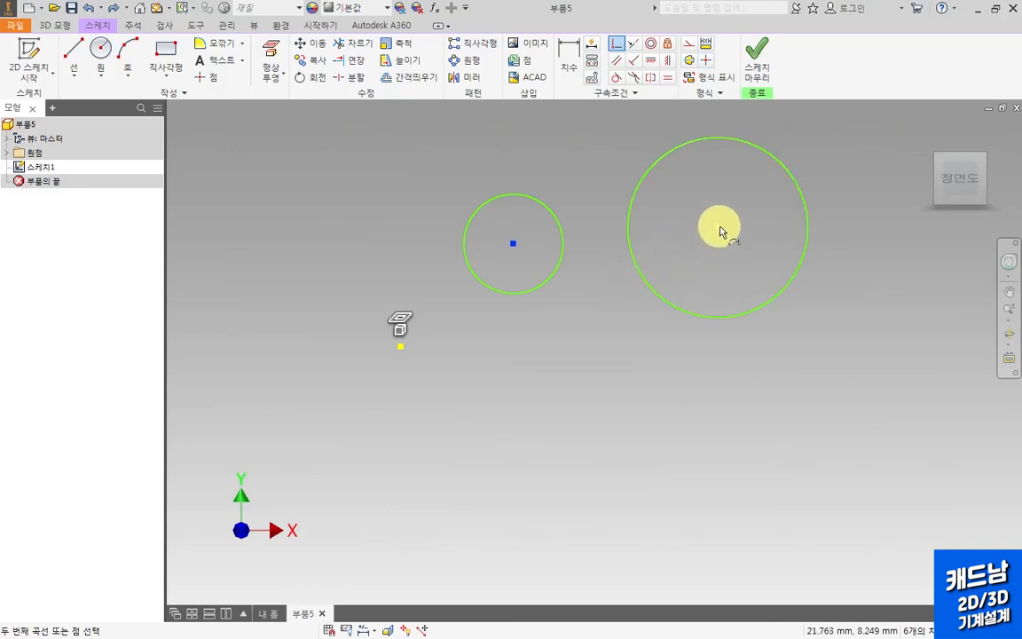
click(718, 230)
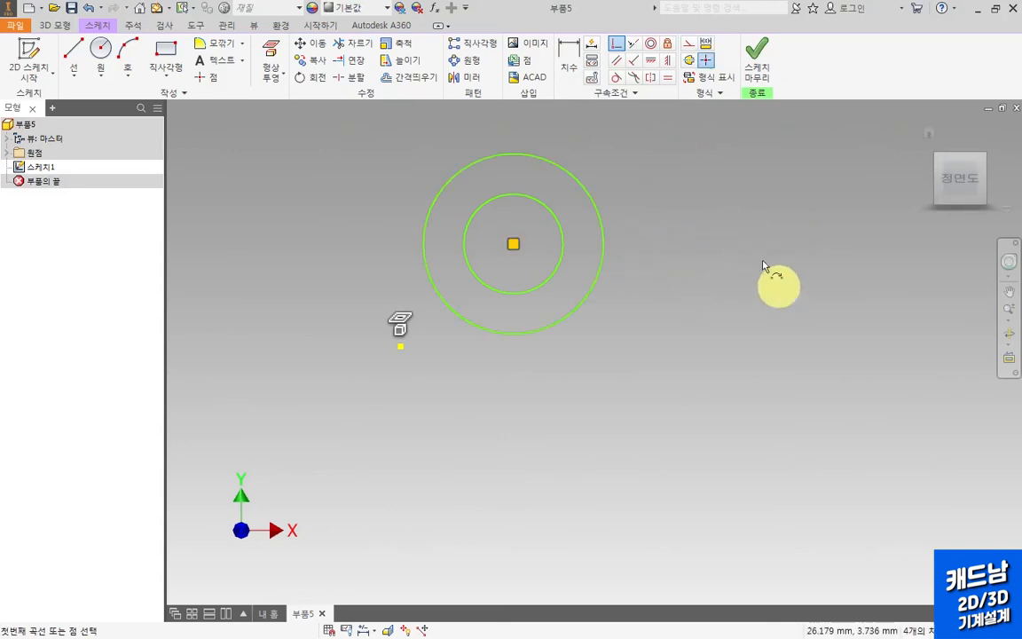
Leave the coincident constraint command and delete both circles from the sketch.
click(650, 43)
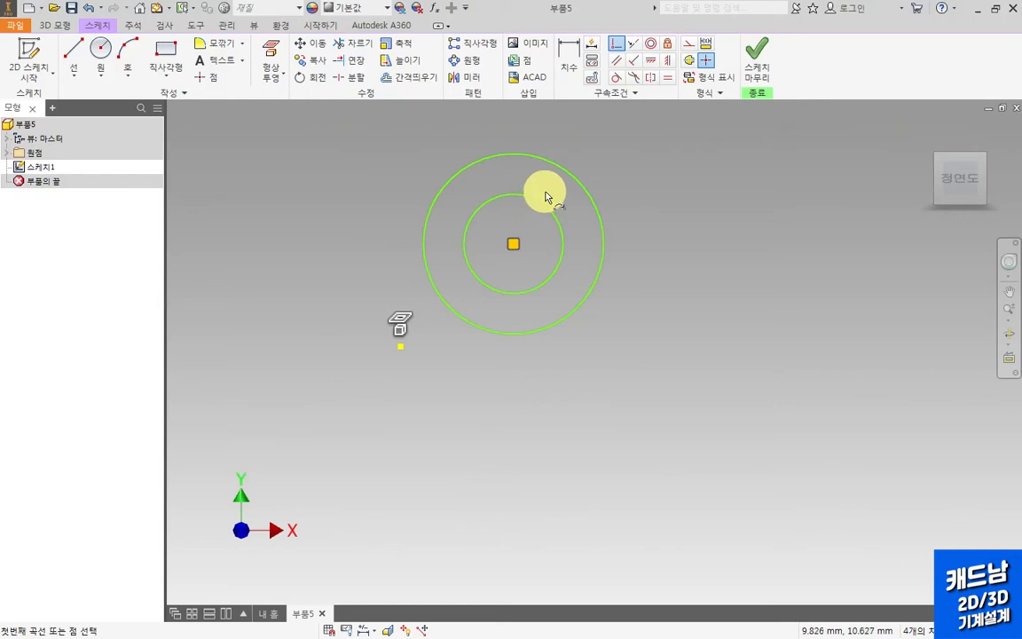
click(545, 200)
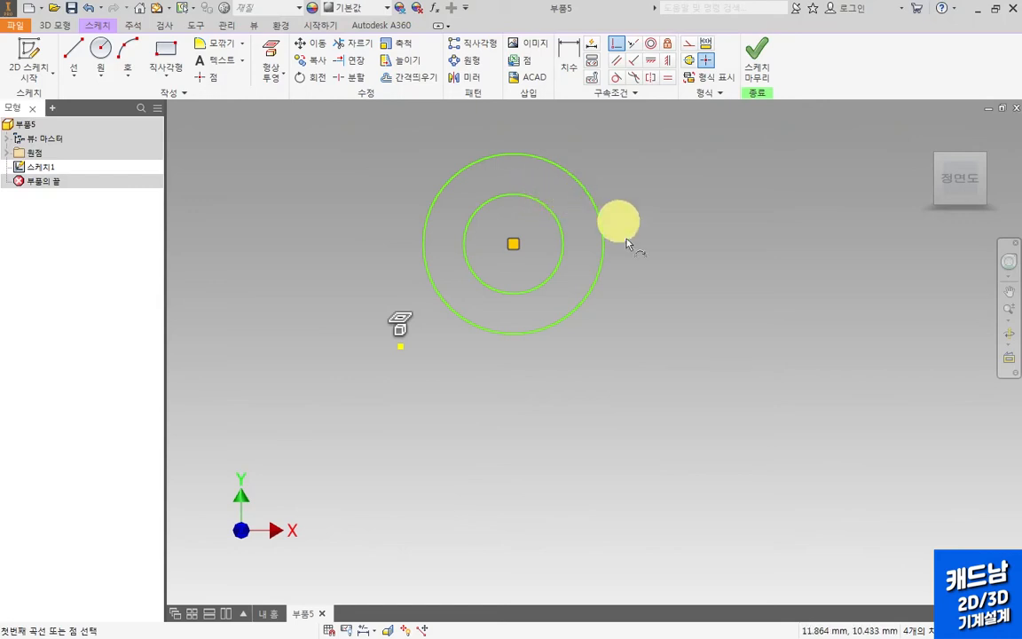
click(592, 222)
drag(590, 226, 557, 251)
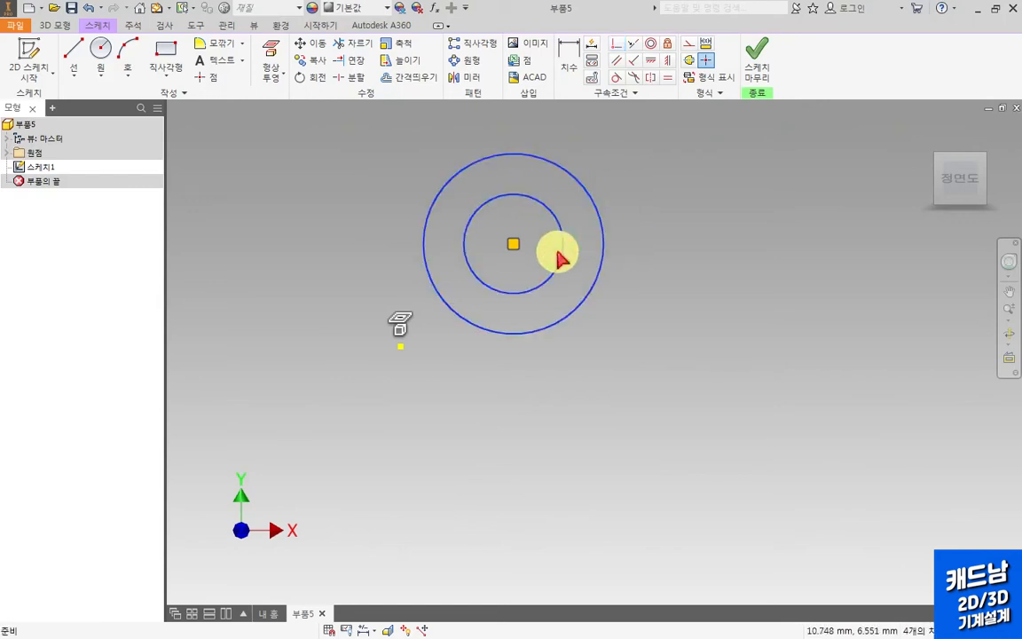
key(Delete)
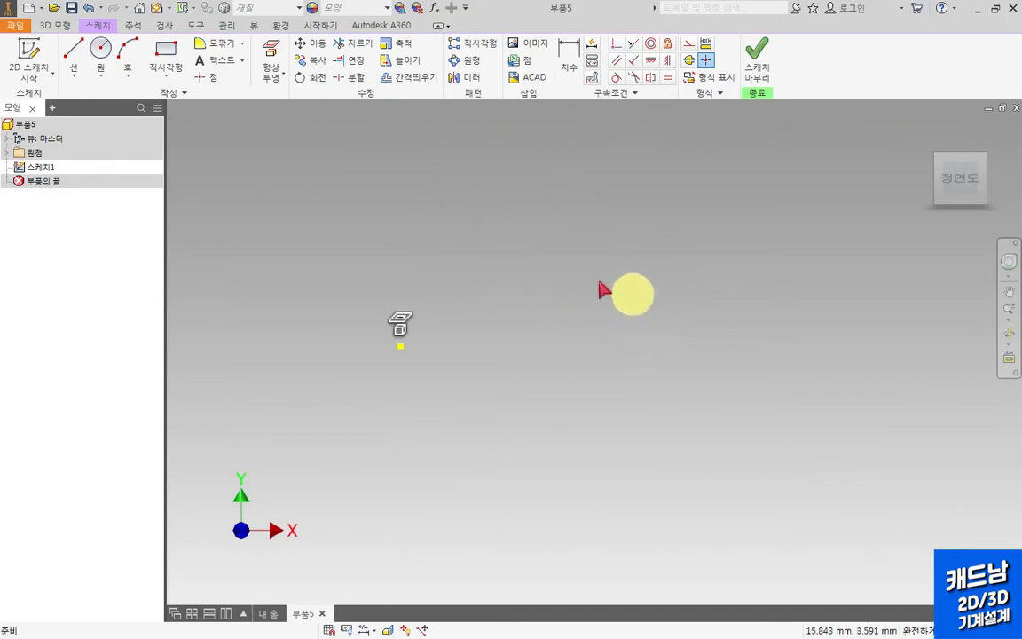
click(101, 51)
click(524, 225)
click(545, 267)
click(737, 221)
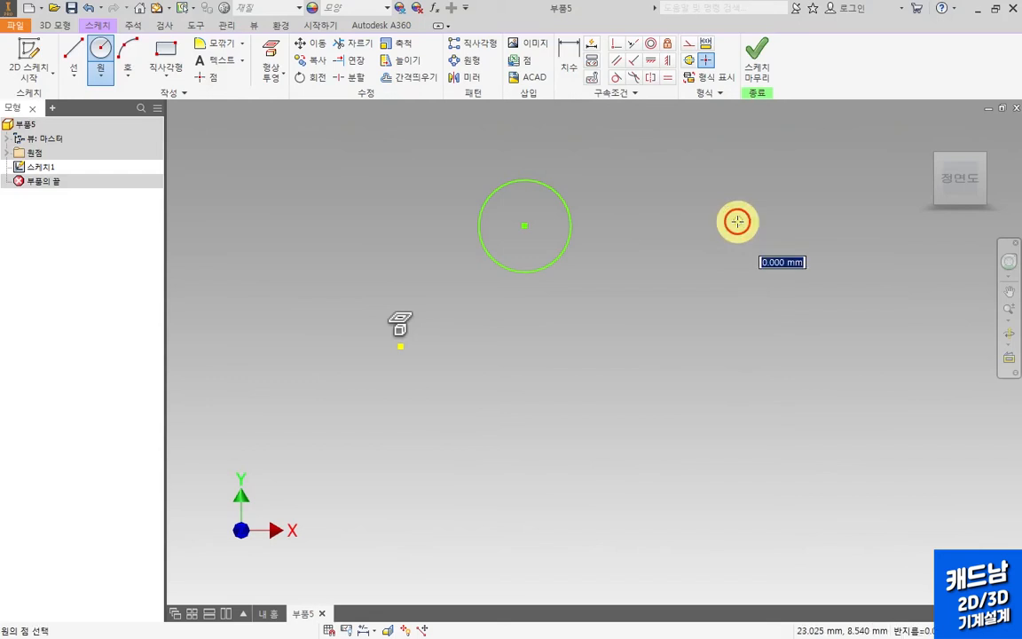
key(Escape)
drag(619, 185, 537, 234)
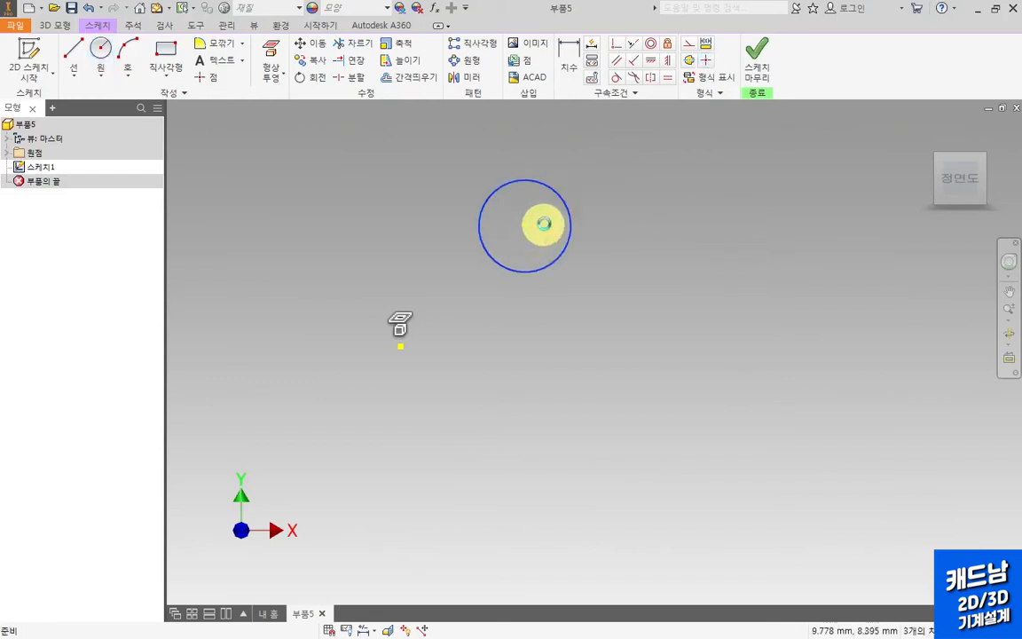
key(Delete)
Draw a short line rising slightly to the right, above and to the right of the origin.
click(76, 55)
click(529, 210)
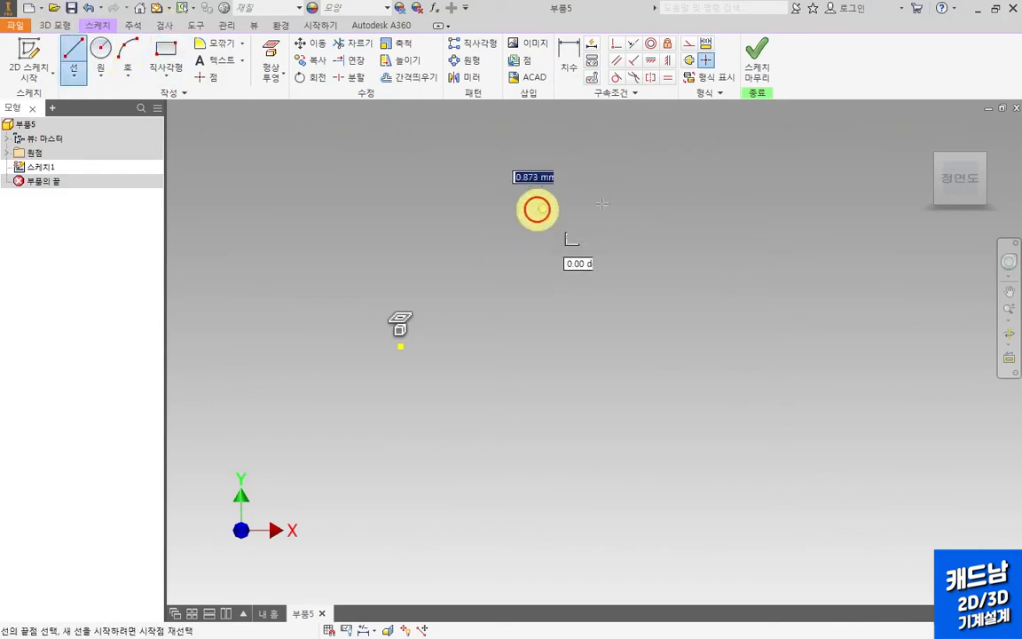
key(Escape)
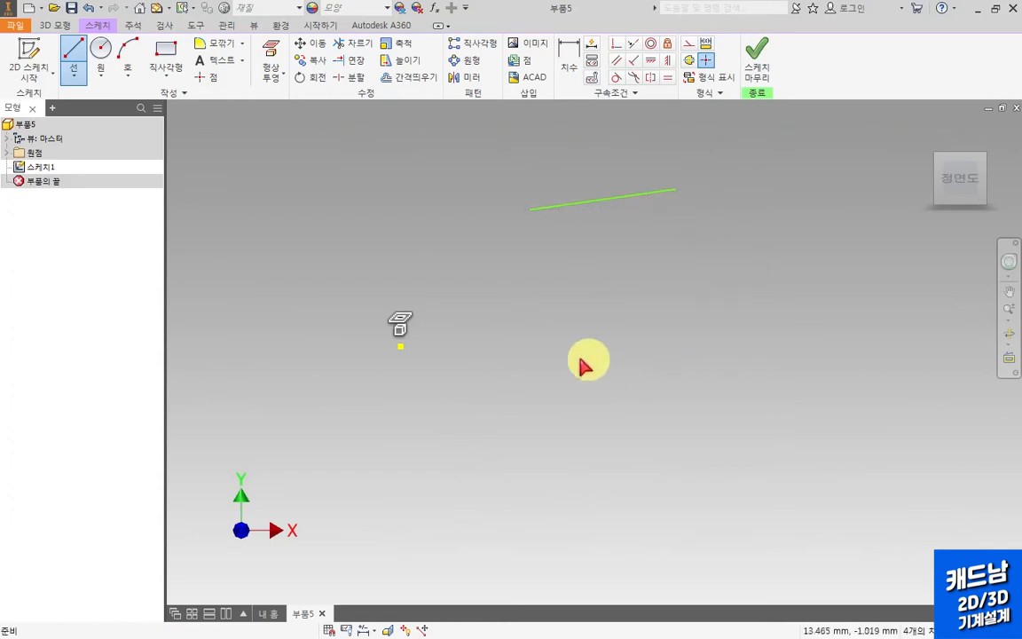
Draw a second, longer line below the first one, sloping down to the right.
click(82, 57)
click(608, 334)
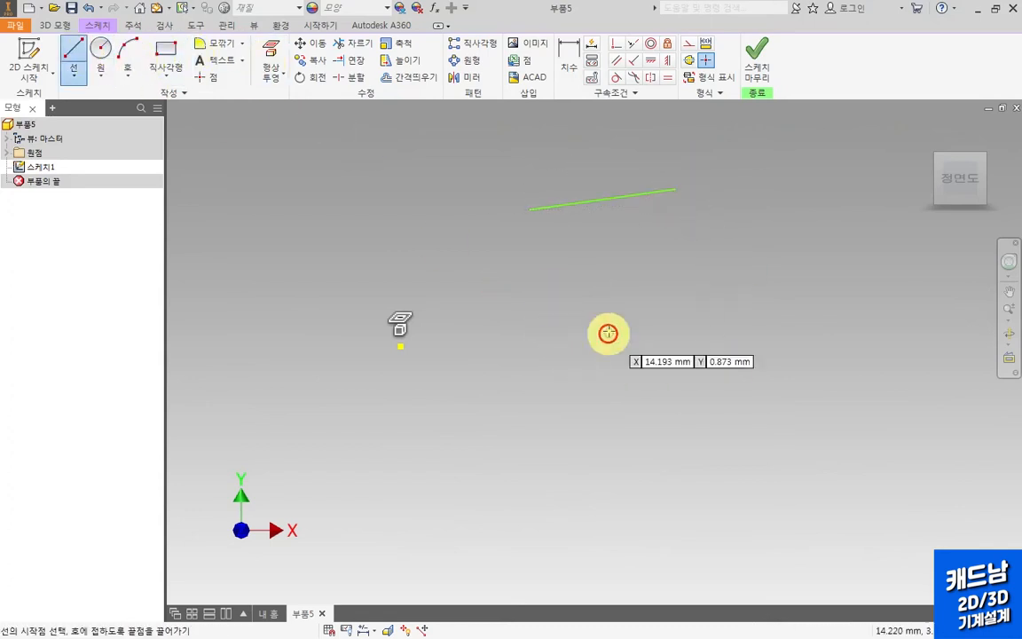
click(520, 278)
click(736, 350)
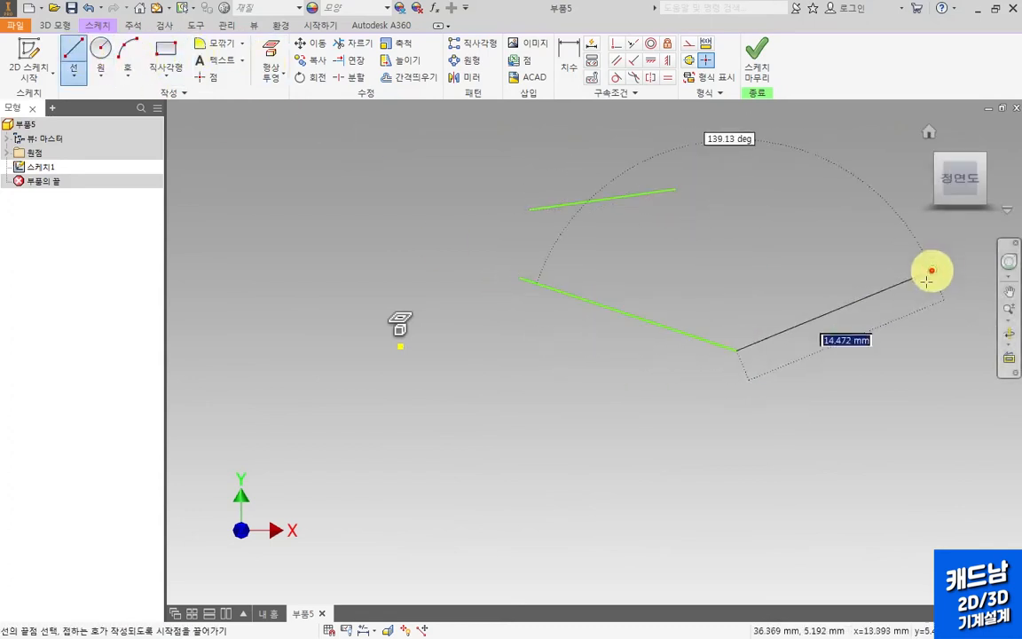
key(Escape)
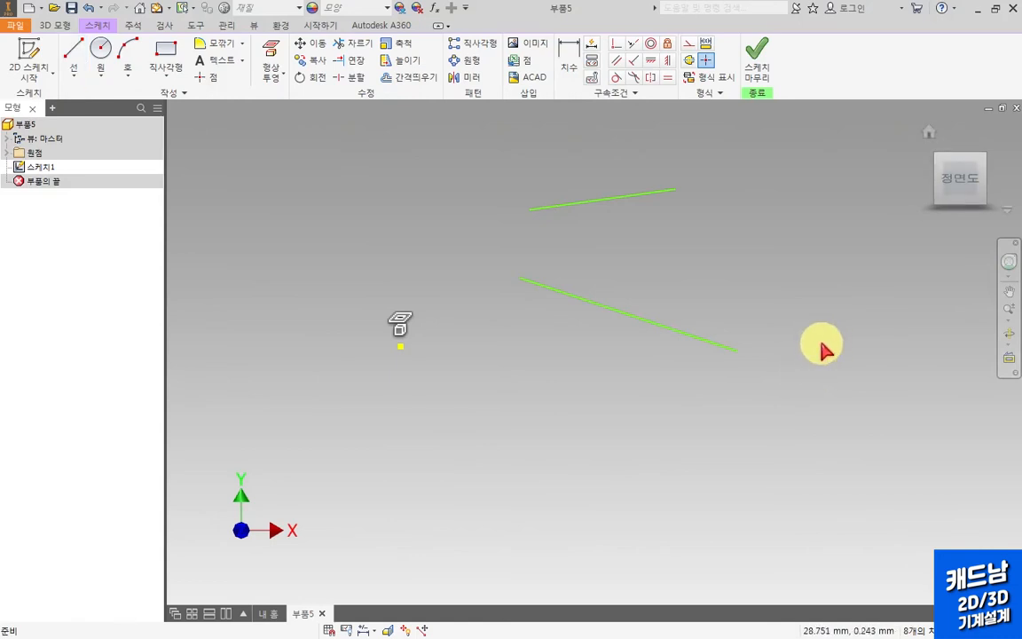
Apply a parallel constraint between the two lines, picking the upper line first and the lower line second.
click(618, 63)
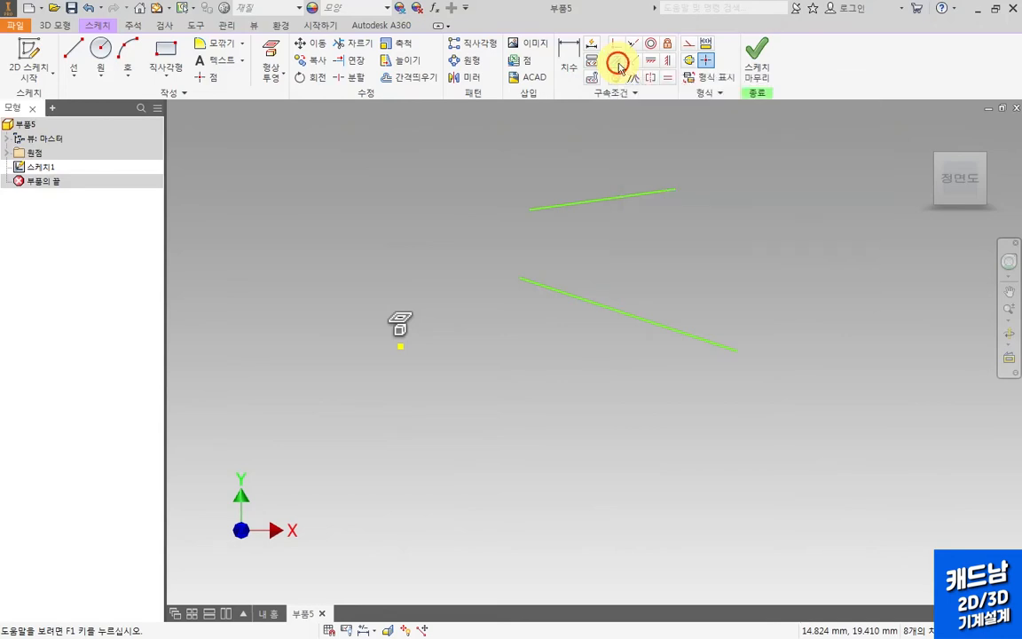
click(631, 202)
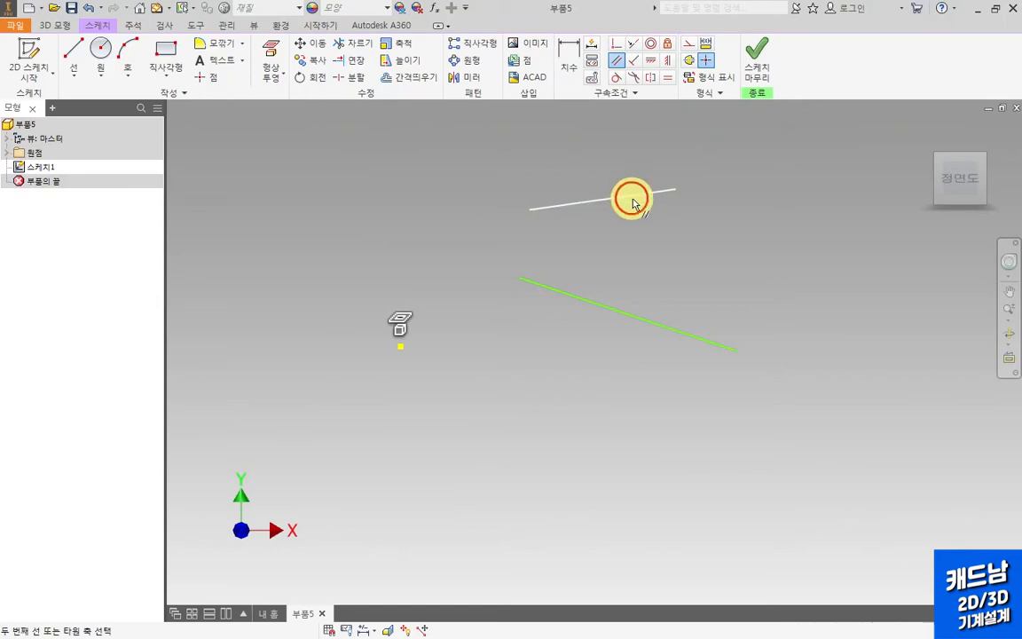
click(671, 335)
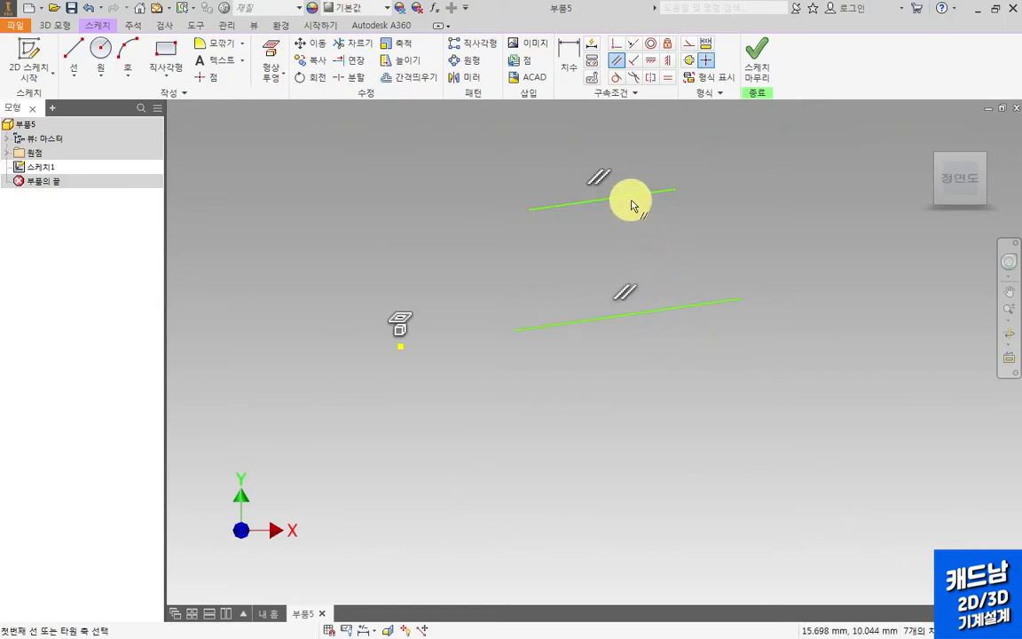
mouse_move(526, 217)
mouse_down()
mouse_move(661, 216)
mouse_move(642, 203)
mouse_up()
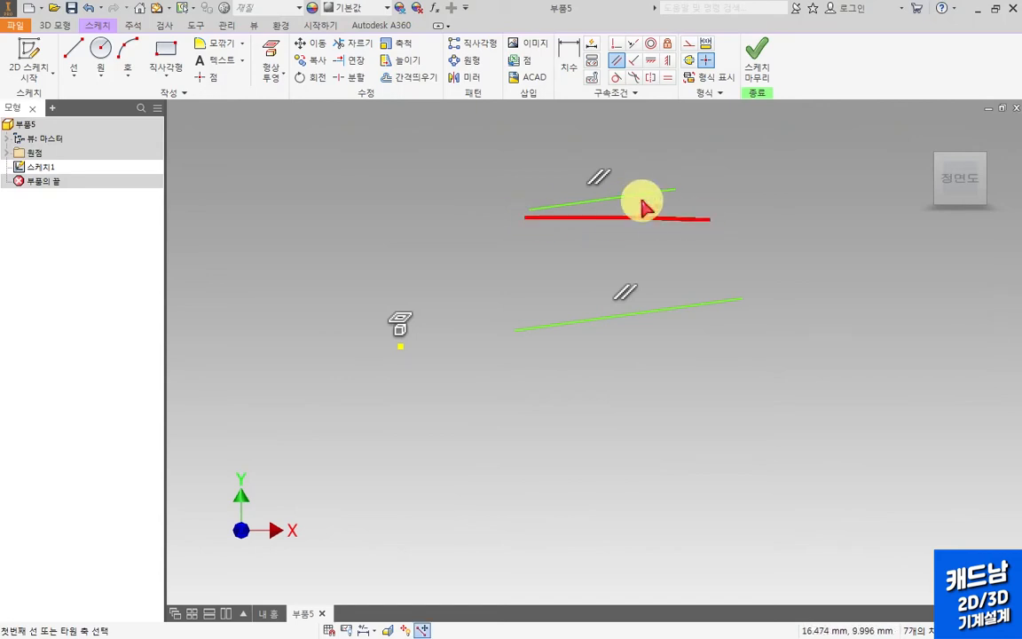
drag(525, 331, 770, 337)
drag(675, 308, 677, 335)
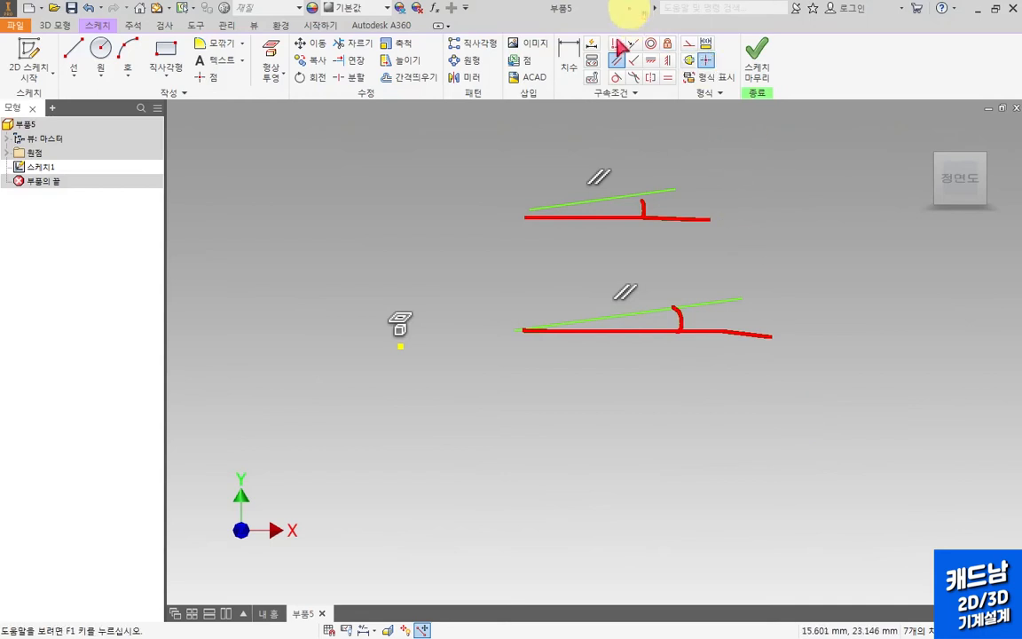
key(Escape)
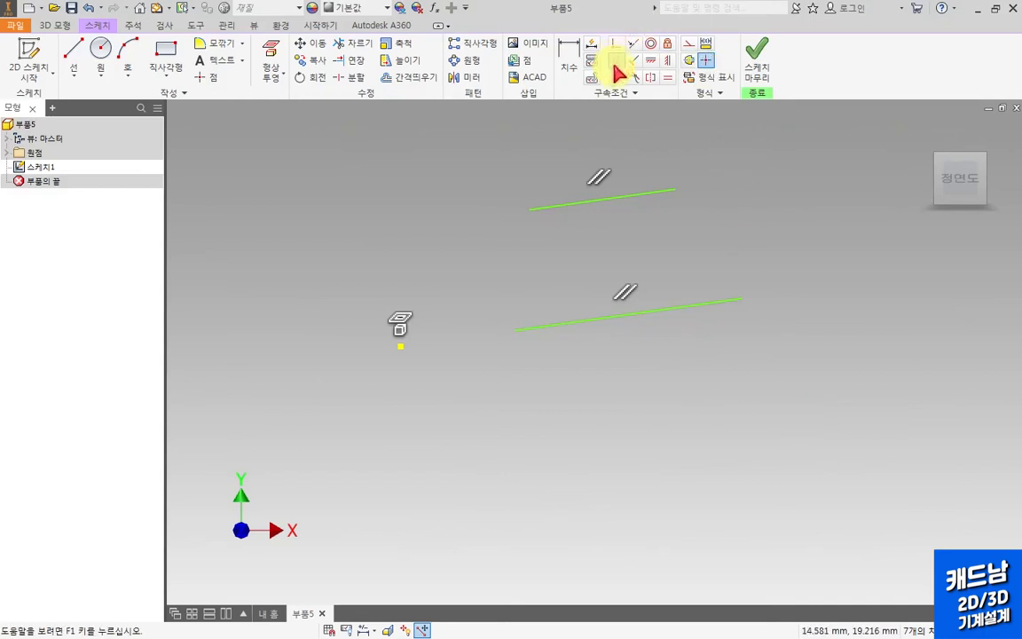
Leave the parallel constraint command and delete both lines from the sketch.
click(616, 60)
key(Escape)
drag(696, 155, 599, 341)
key(Delete)
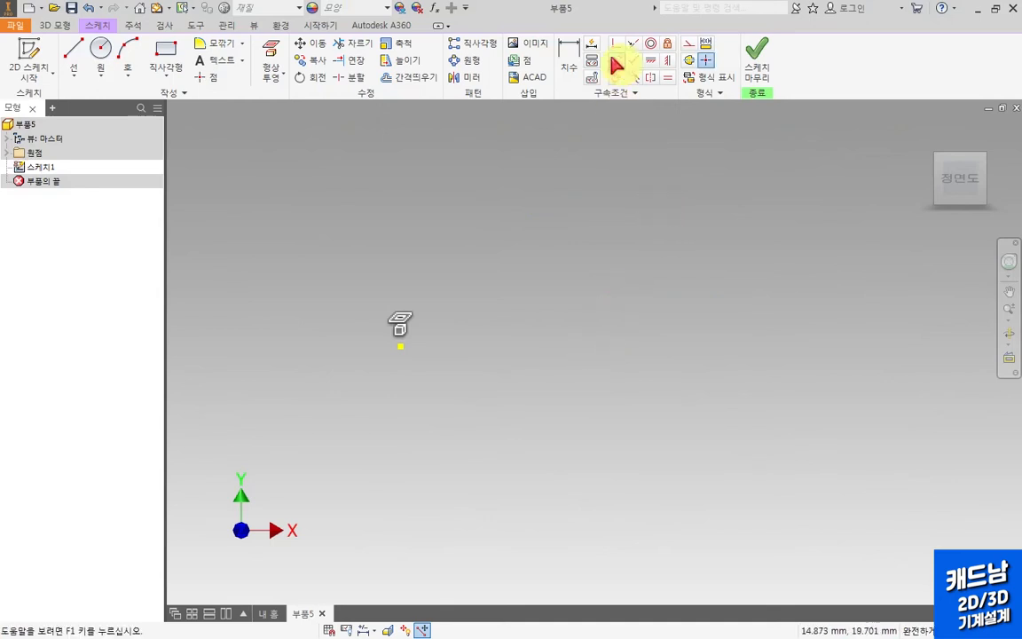
Draw a line above and to the right of the origin, sloping down to the right.
click(89, 57)
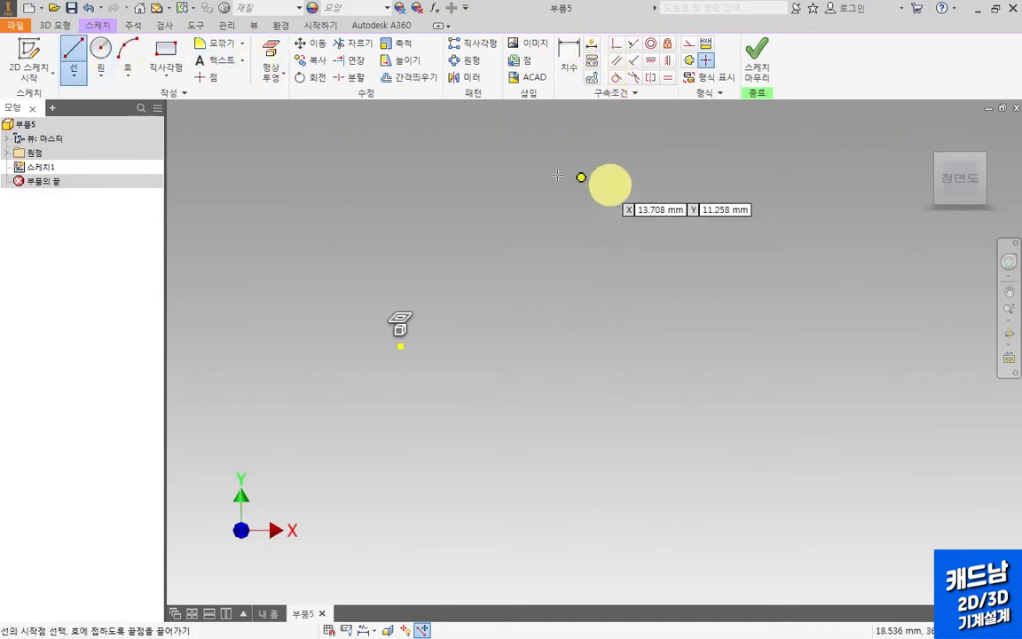
click(532, 168)
click(696, 254)
key(Escape)
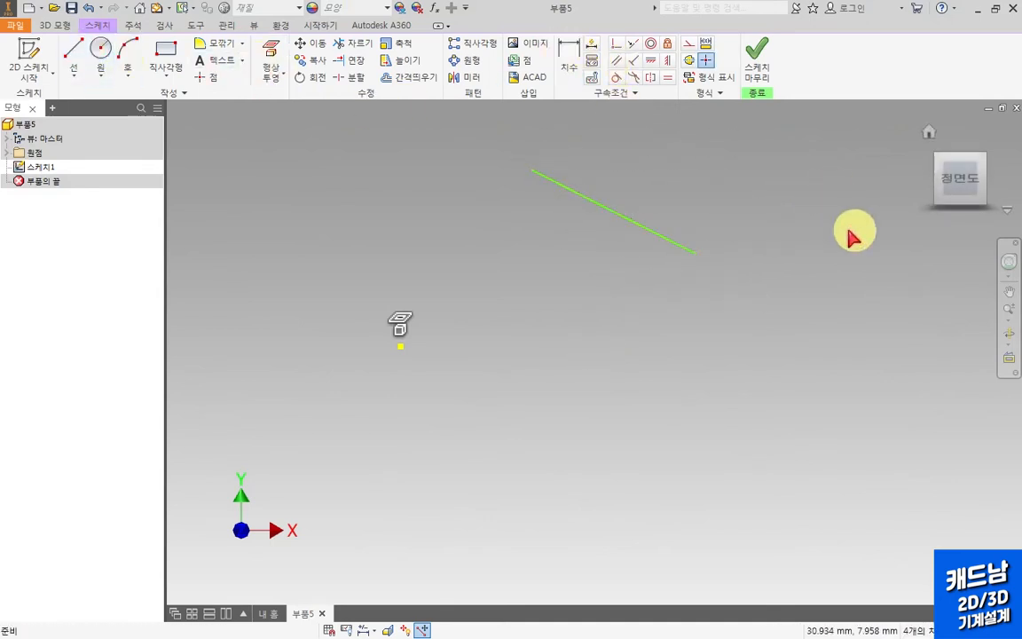
Draw a steep second line to the right of the first and move its upper endpoint left so the line leans slightly left.
click(82, 53)
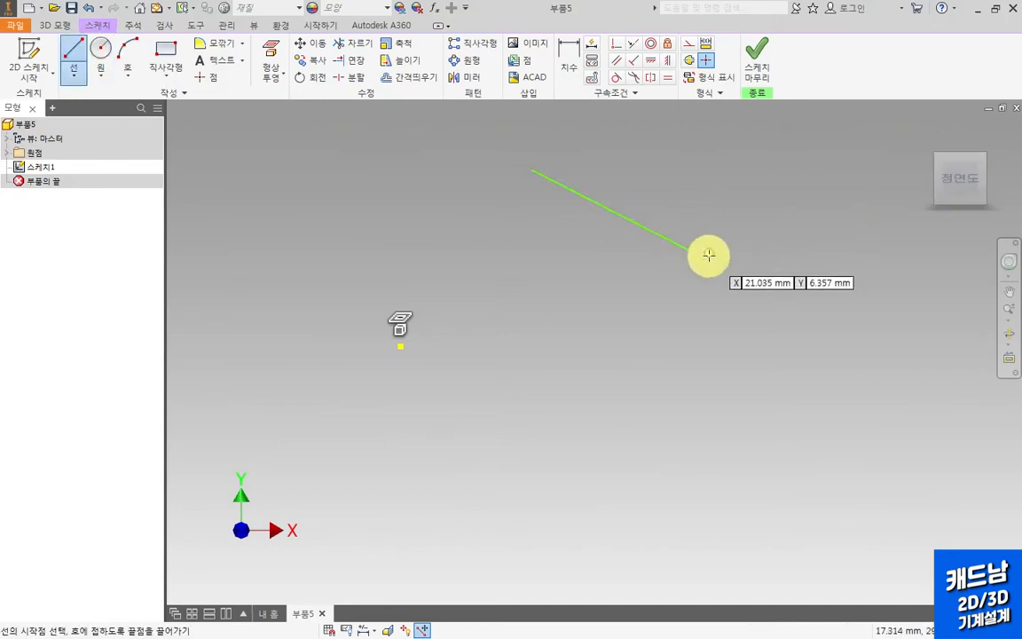
click(722, 320)
click(821, 165)
key(Escape)
middle_drag(643, 271, 506, 299)
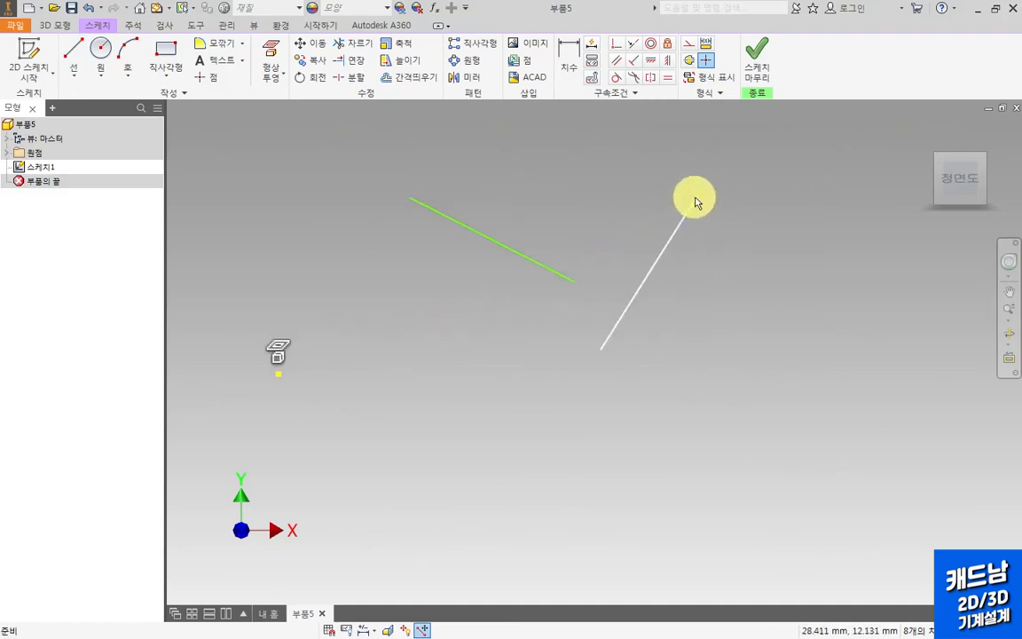
drag(697, 197, 577, 163)
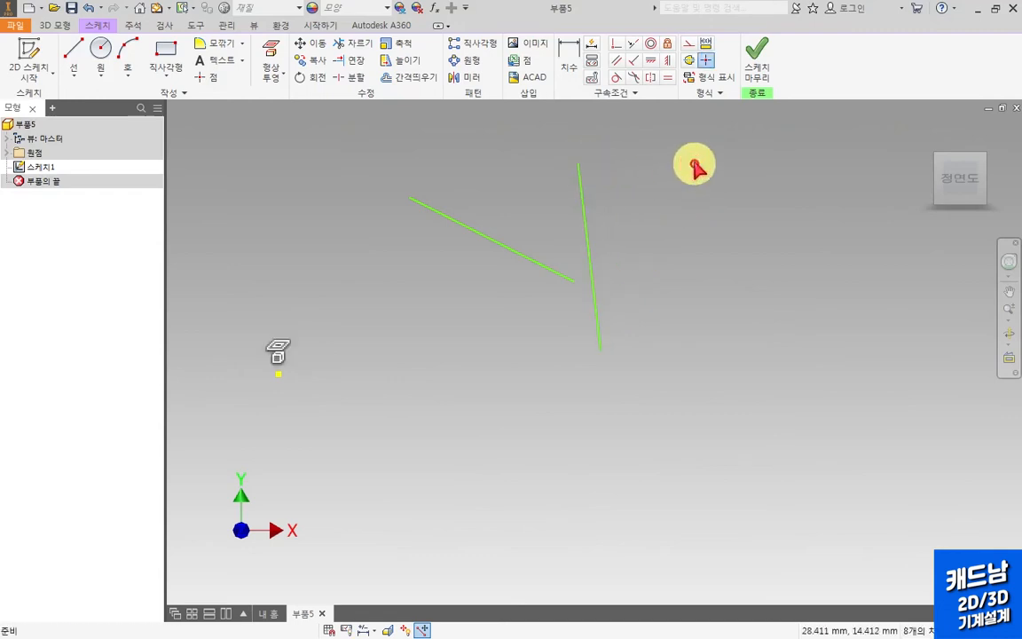
Apply a perpendicular constraint between the two lines, picking the left sloping line first and the steep line second.
click(634, 62)
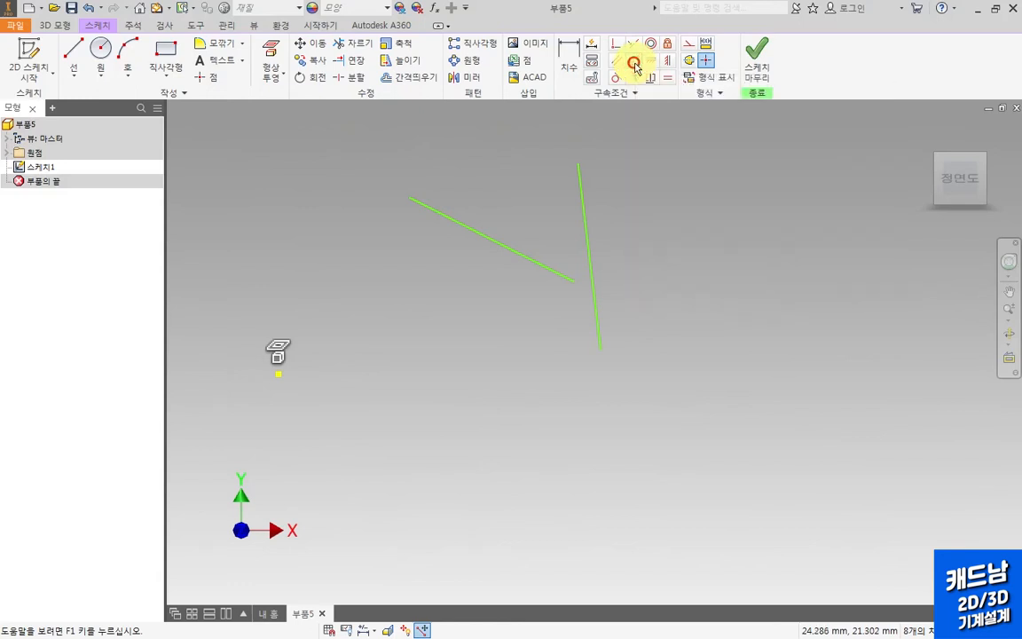
click(459, 230)
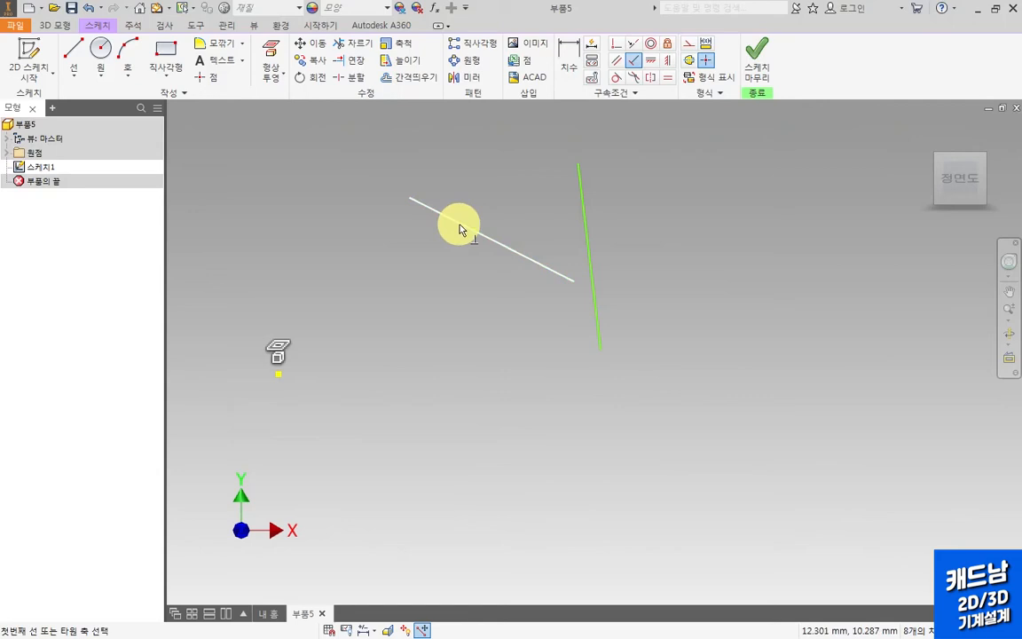
click(459, 230)
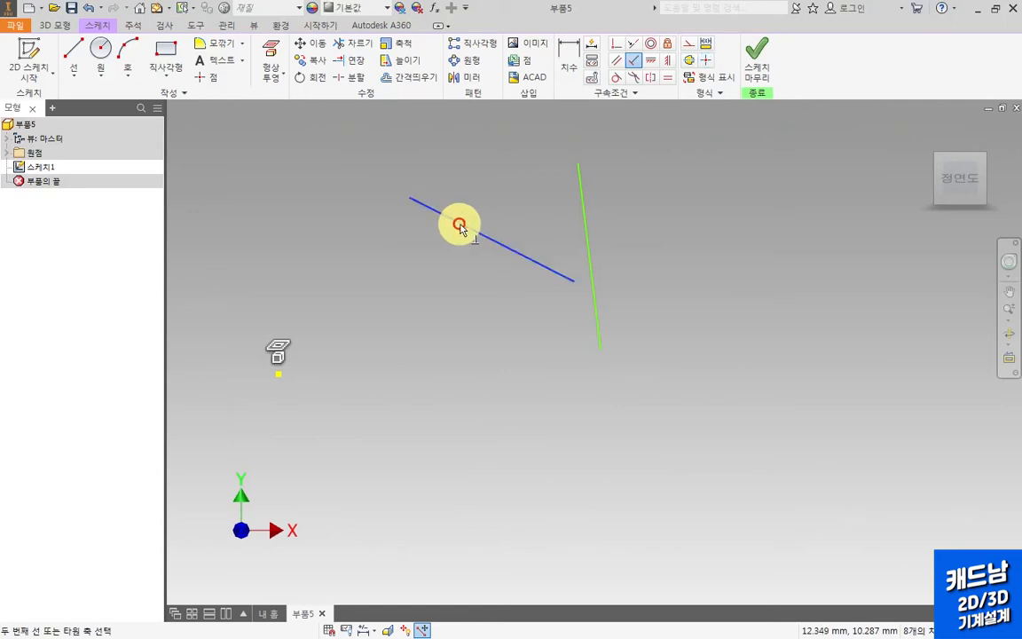
click(583, 205)
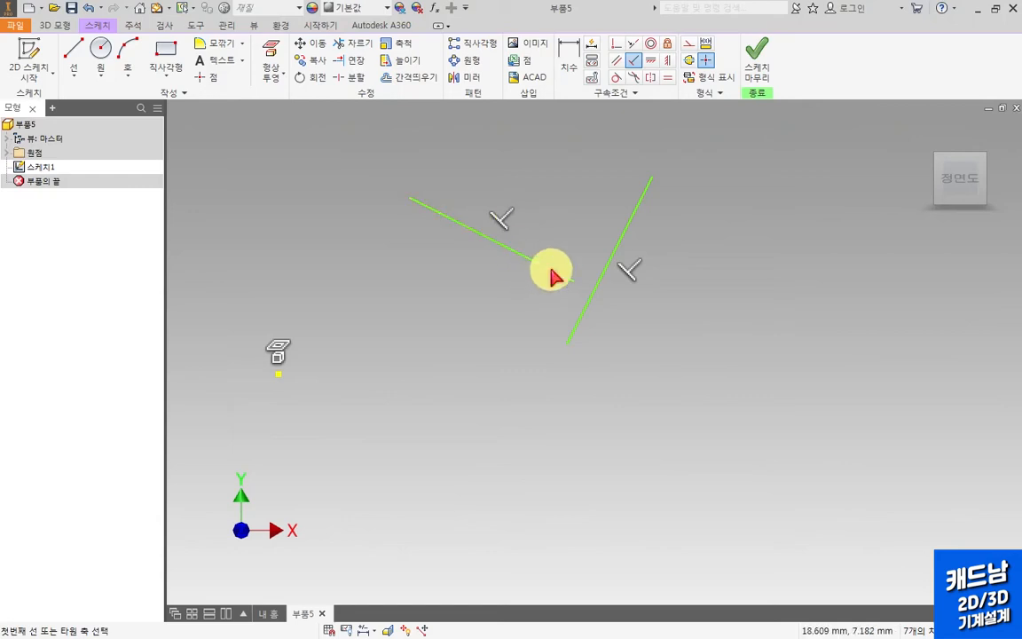
mouse_move(551, 268)
mouse_down()
mouse_move(563, 243)
mouse_move(622, 265)
mouse_up()
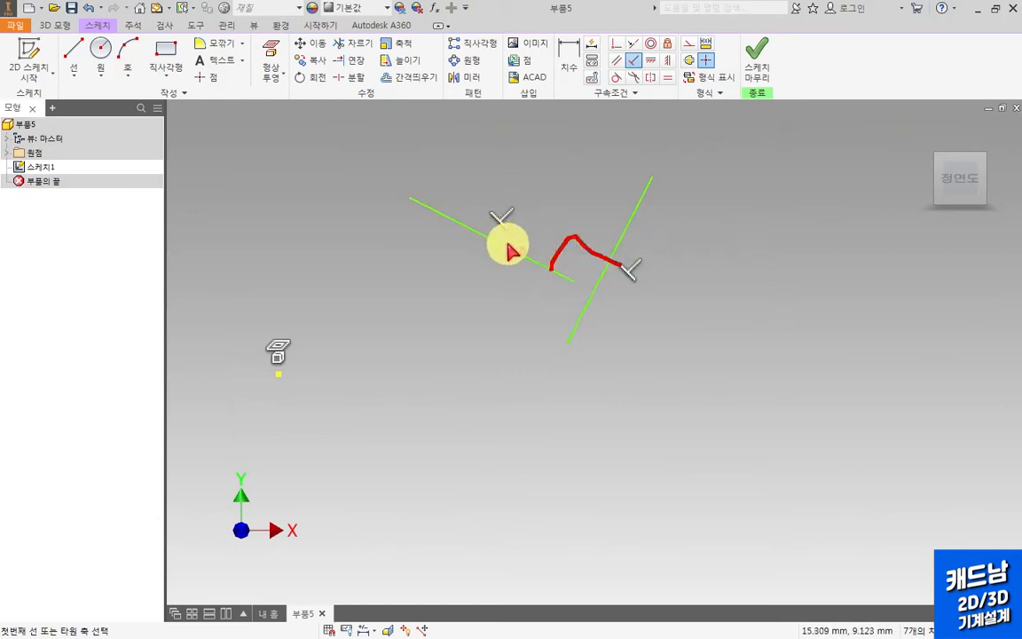
click(422, 211)
drag(447, 225, 560, 298)
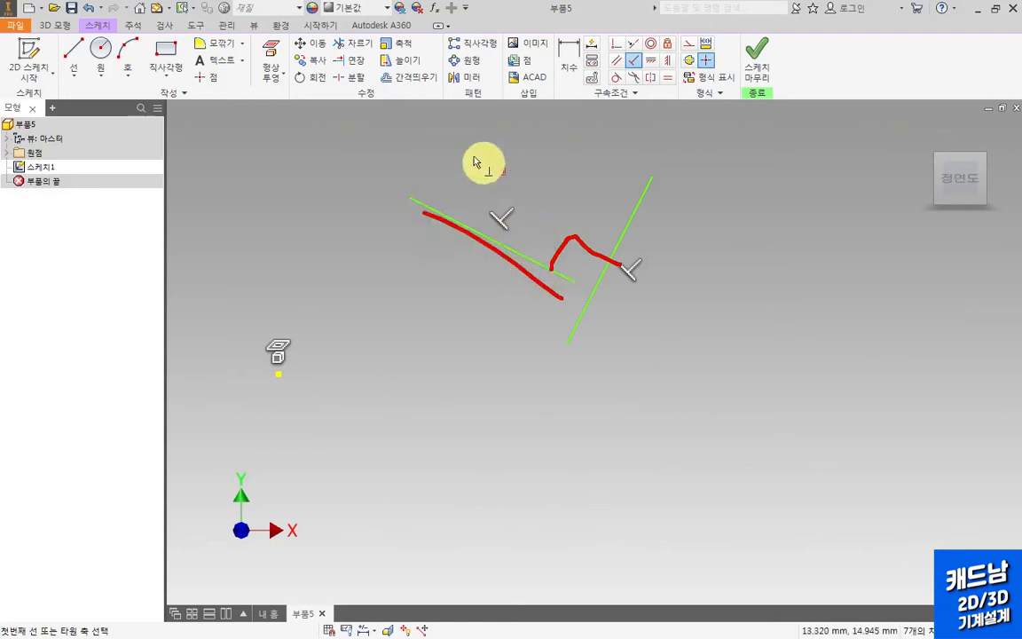
drag(467, 139, 622, 190)
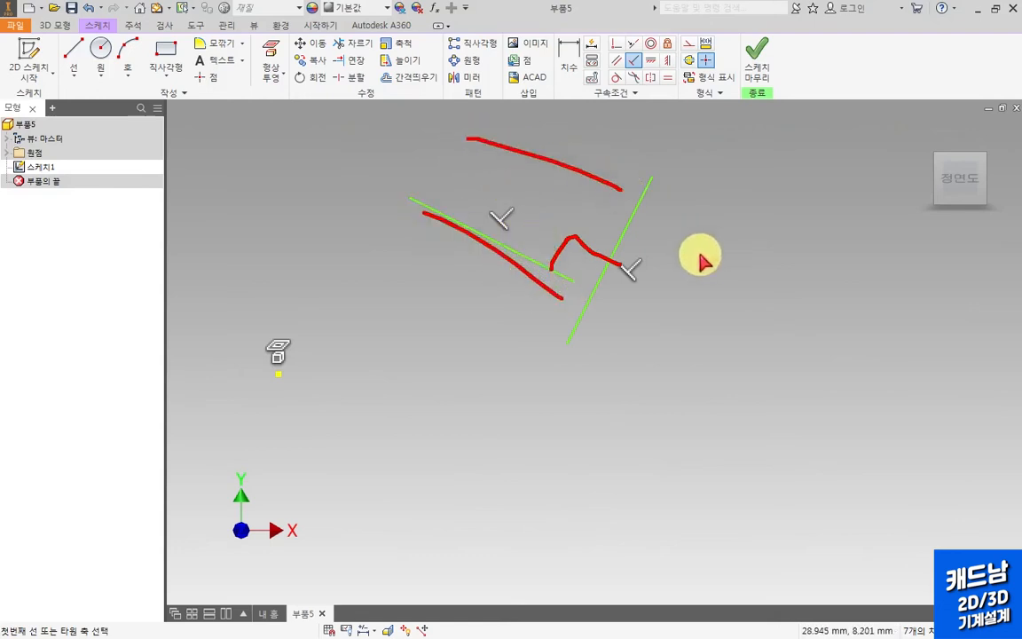
key(Escape)
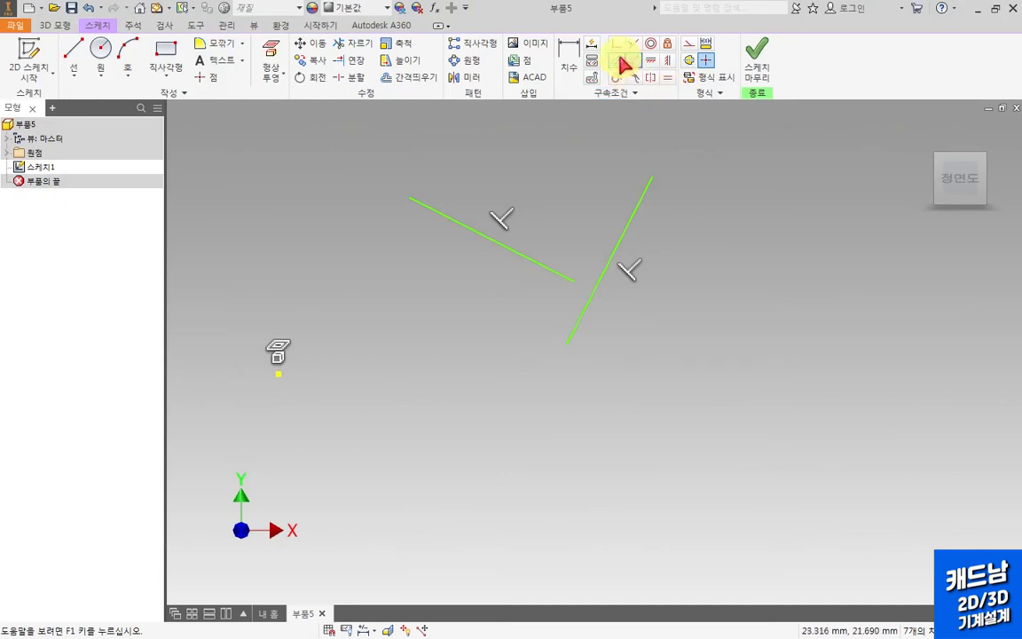
Try to apply a parallel constraint between the two lines that are already perpendicular, picking the left line first.
click(619, 60)
click(616, 62)
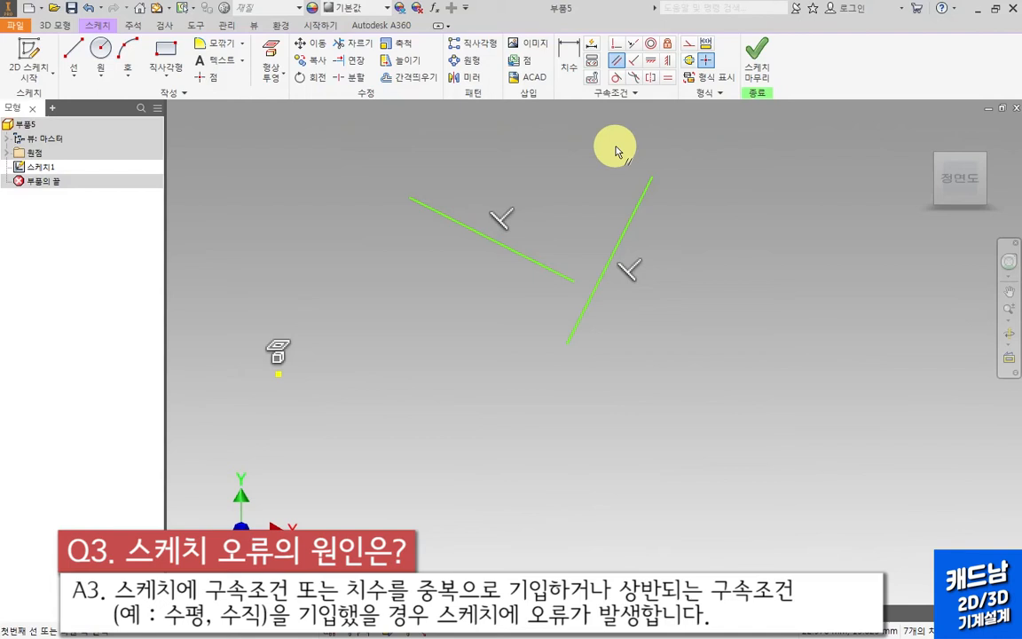
click(448, 224)
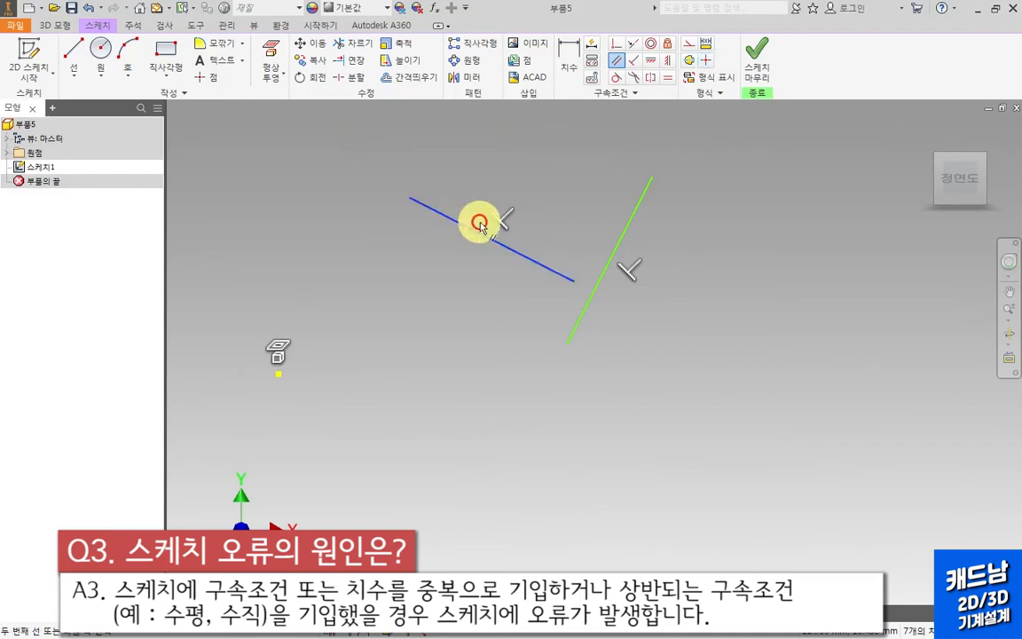
click(625, 234)
drag(284, 24, 302, 64)
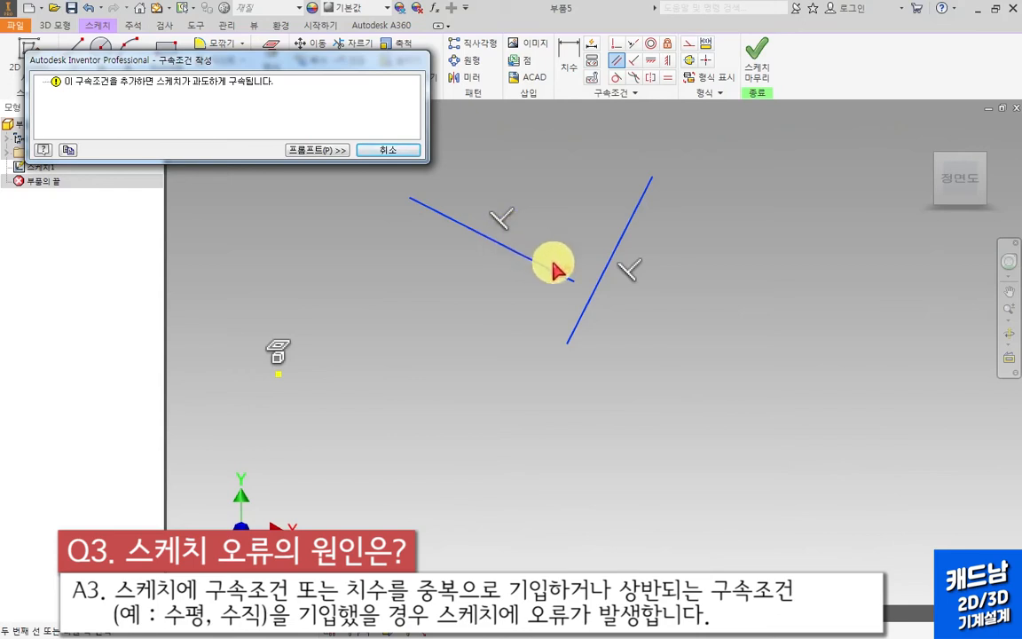
mouse_move(555, 265)
mouse_down()
mouse_move(568, 229)
mouse_move(588, 224)
mouse_move(617, 241)
mouse_up()
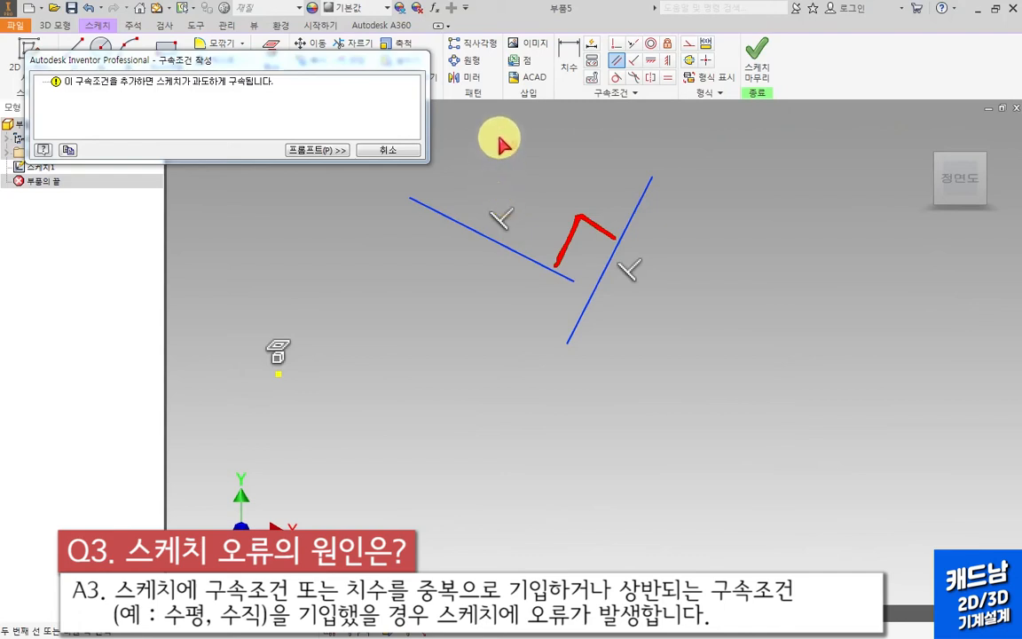
click(615, 62)
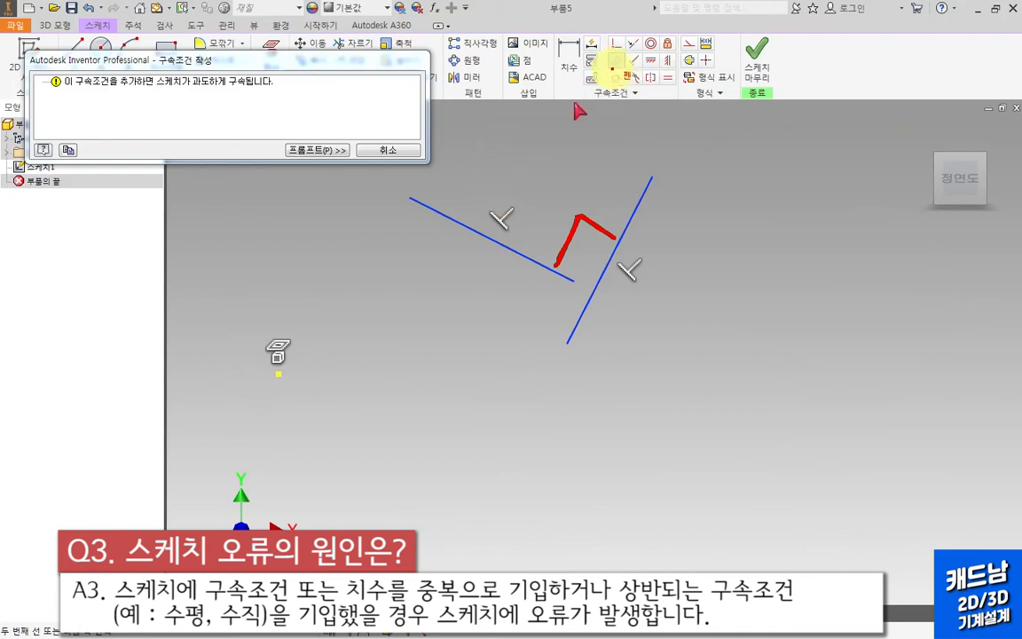
drag(499, 111, 632, 182)
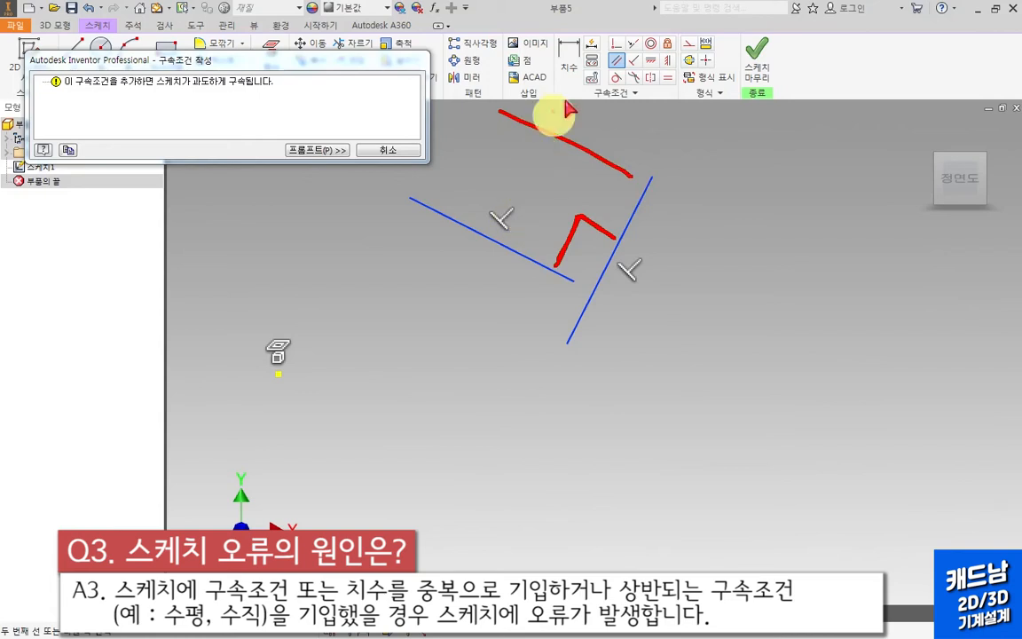
mouse_move(507, 190)
mouse_down()
mouse_move(575, 84)
mouse_move(623, 72)
mouse_up()
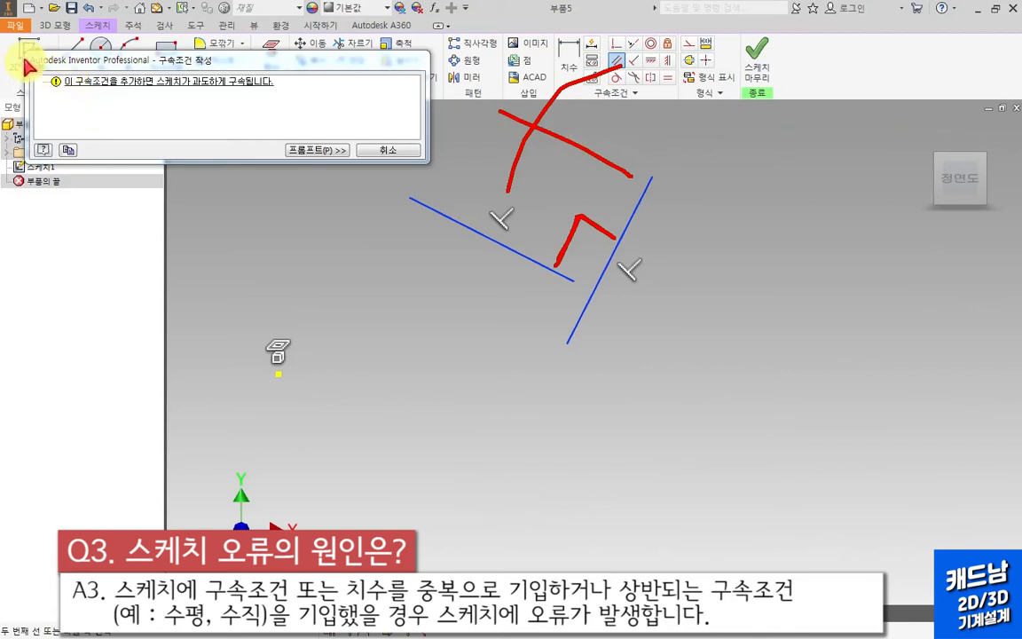
mouse_move(27, 66)
mouse_down()
mouse_move(29, 99)
mouse_move(269, 94)
mouse_move(44, 62)
mouse_up()
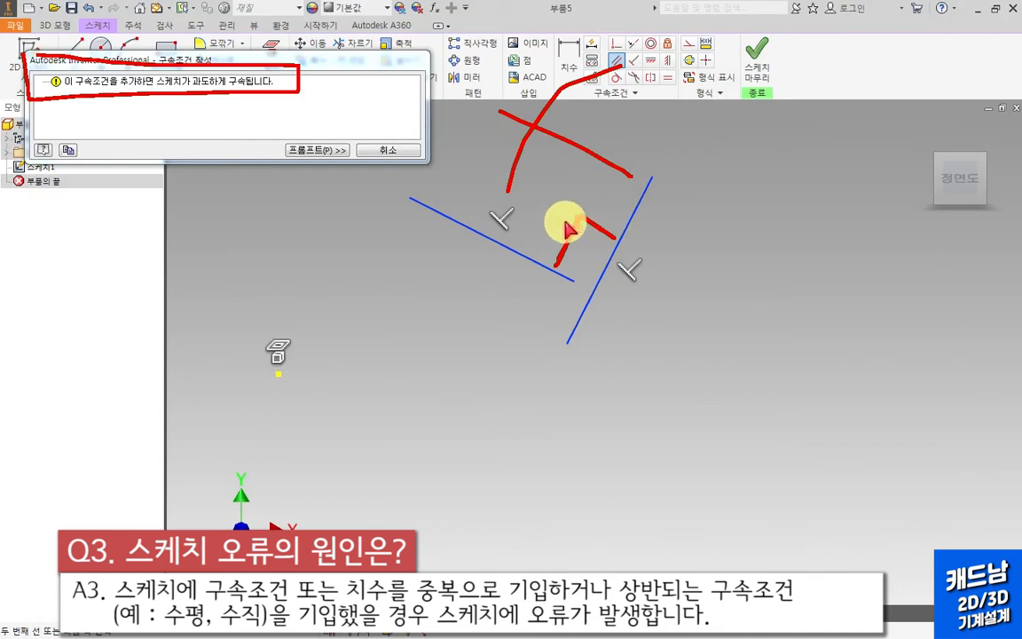
mouse_move(566, 28)
mouse_down()
mouse_move(543, 45)
mouse_move(579, 85)
mouse_move(576, 40)
mouse_move(537, 62)
mouse_up()
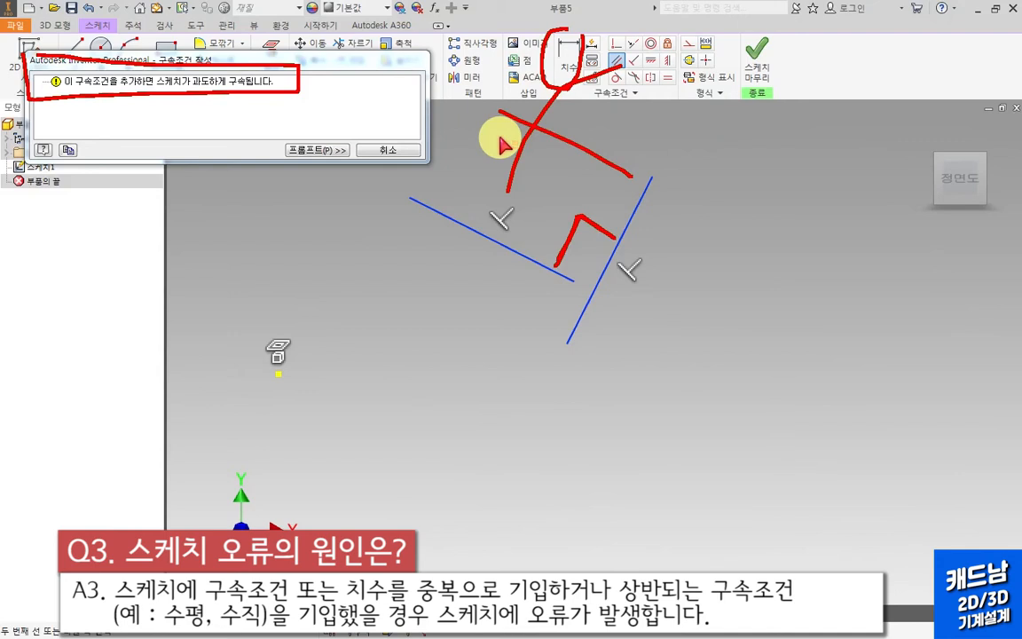
click(616, 59)
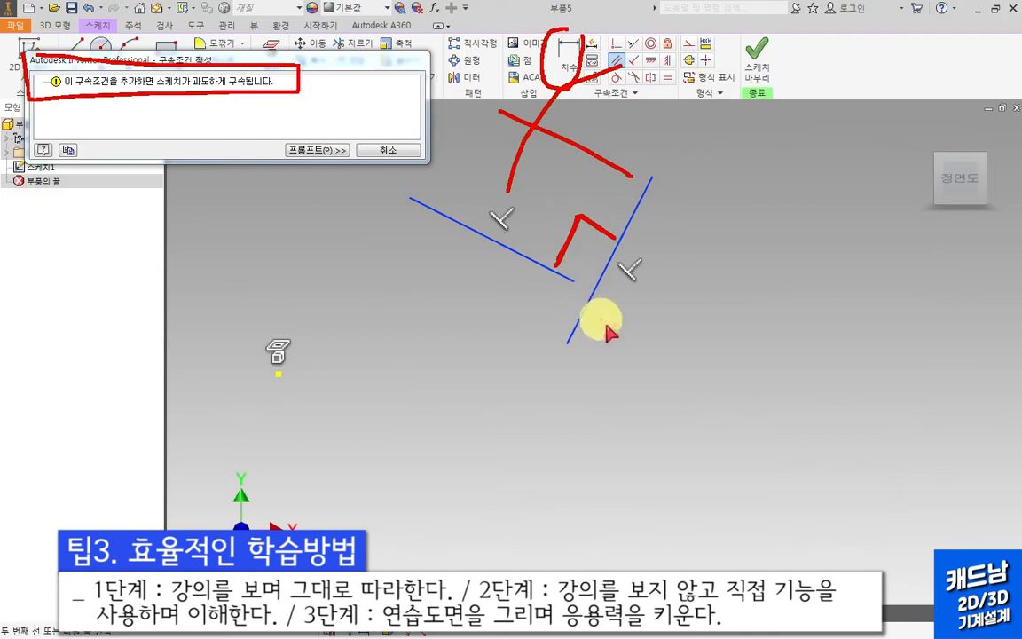
Cancel adding the conflicting parallel constraint to the perpendicular lines.
key(Escape)
click(740, 300)
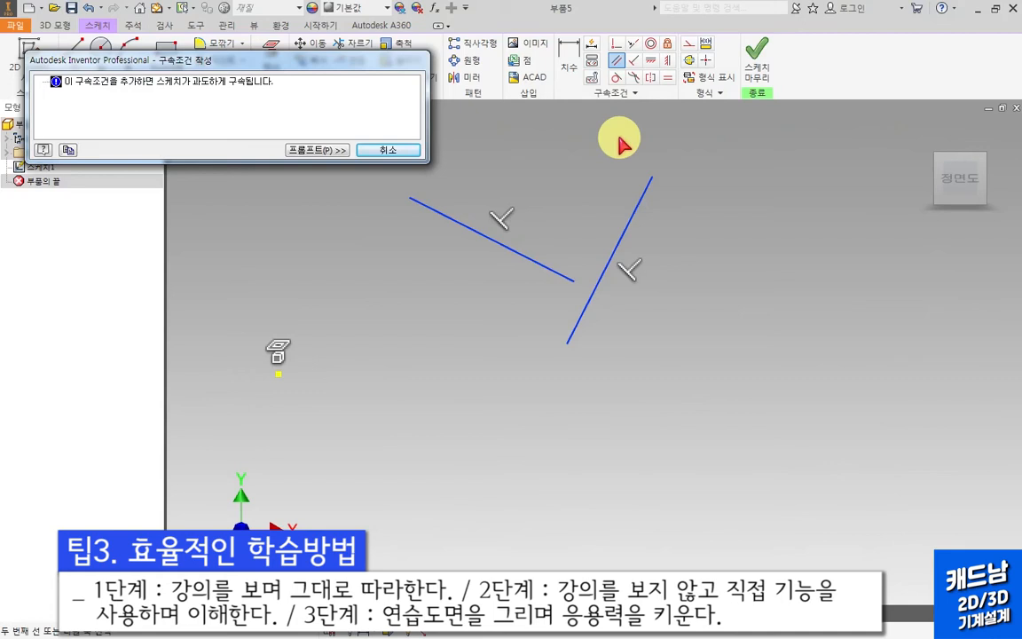
click(390, 150)
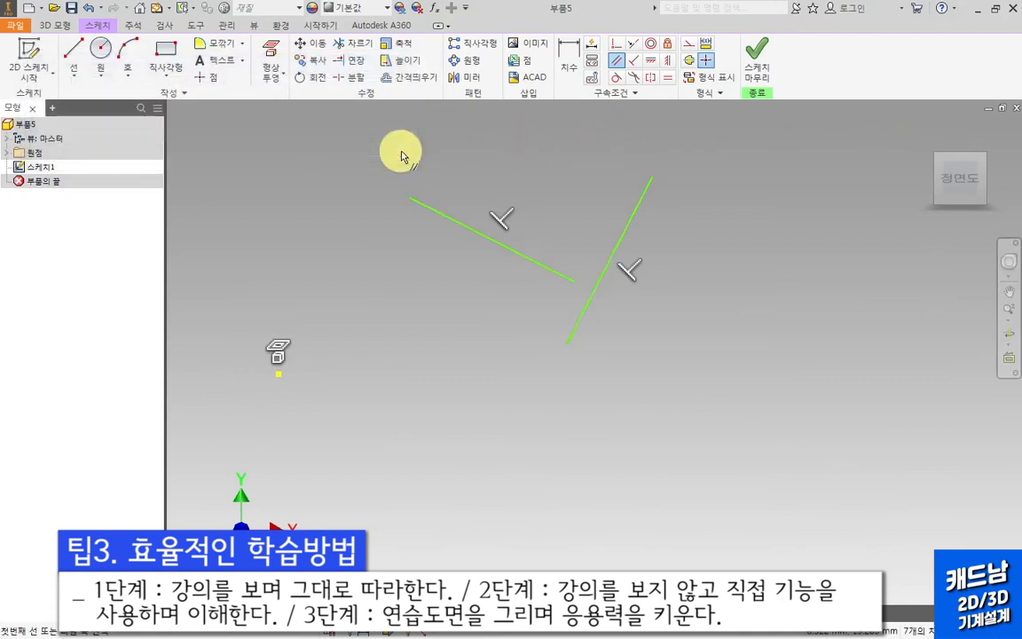
Clear the two perpendicular lines from the sketch and draw a single line sloping up to the right.
key(Escape)
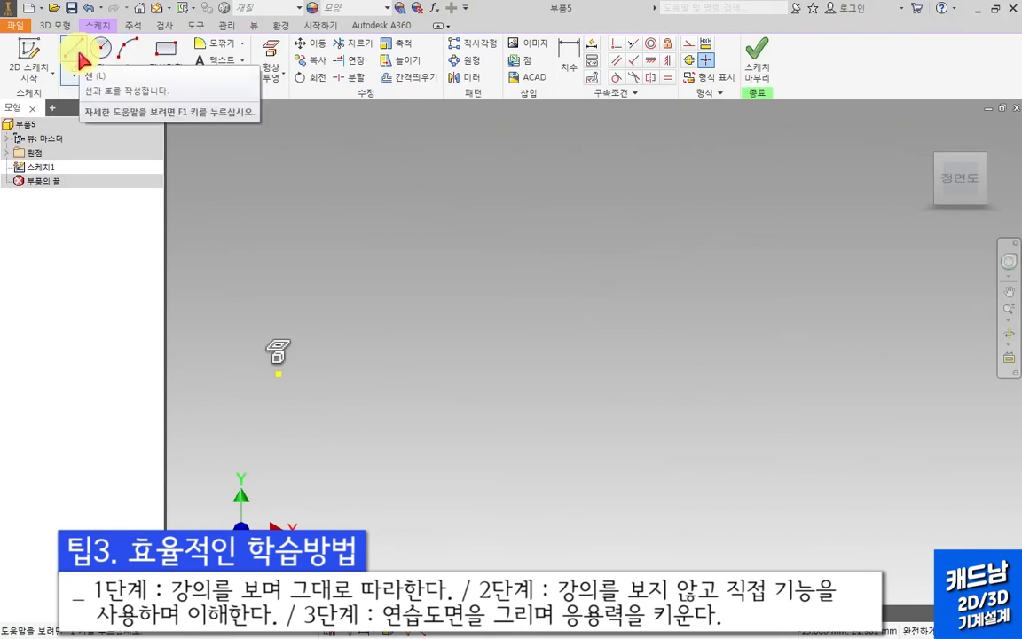
click(78, 60)
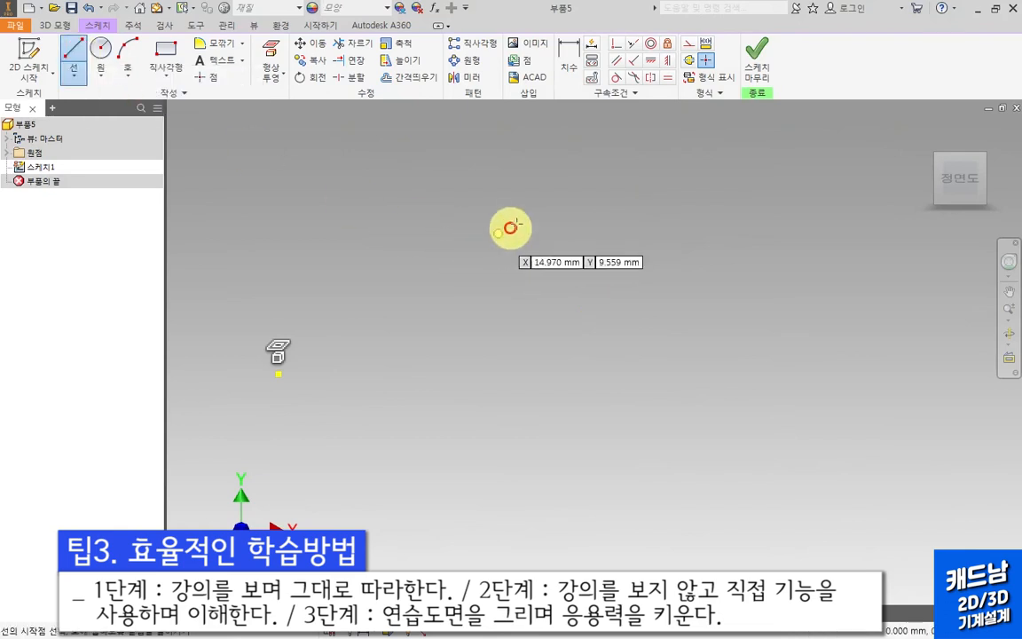
click(634, 170)
click(428, 269)
key(Escape)
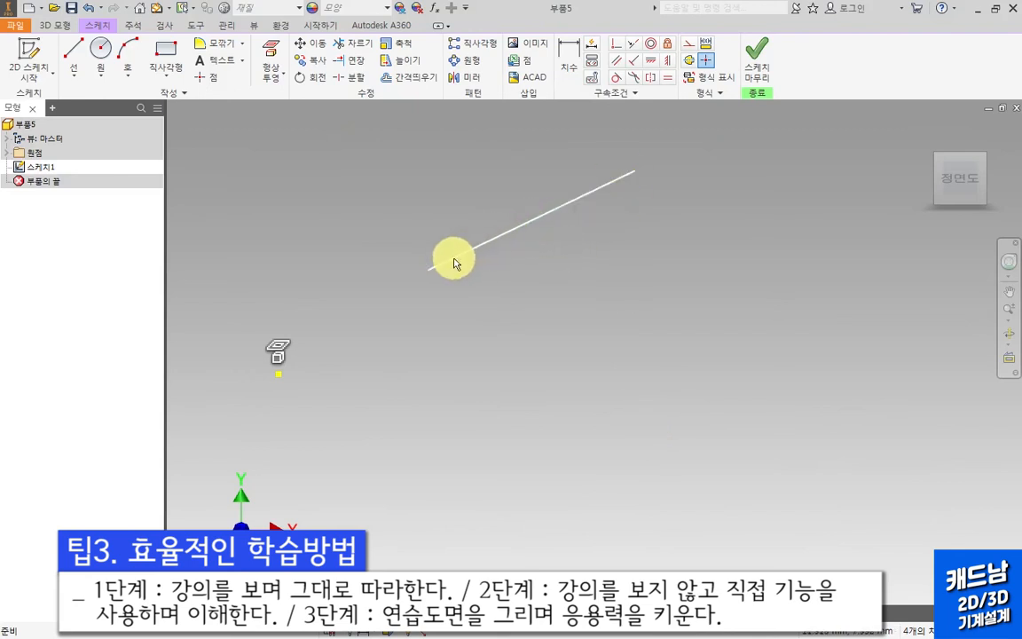
Try a horizontal constraint on the sloping line and undo it.
click(650, 59)
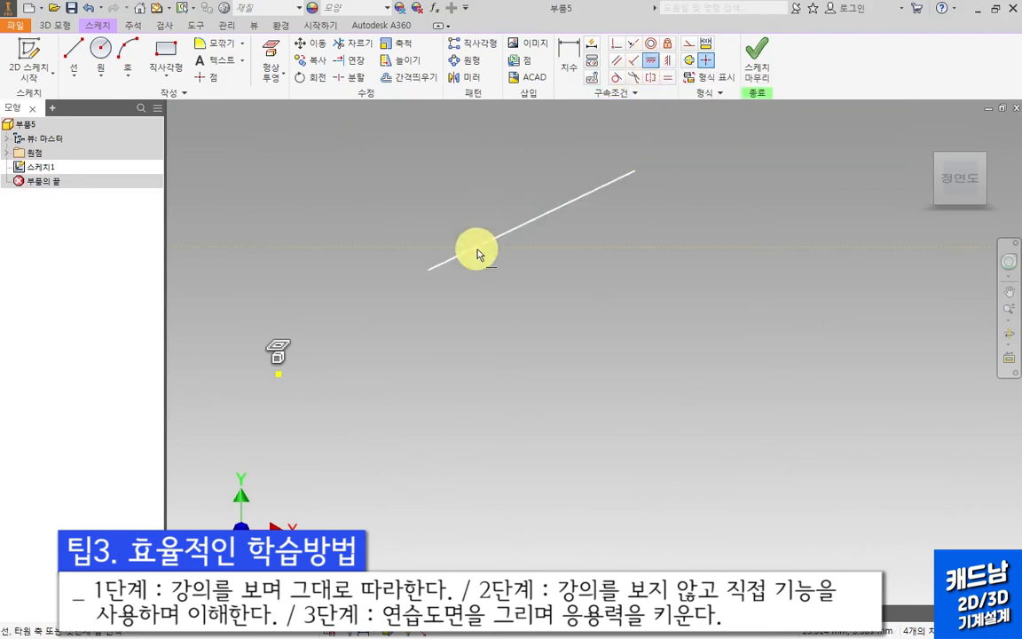
click(476, 255)
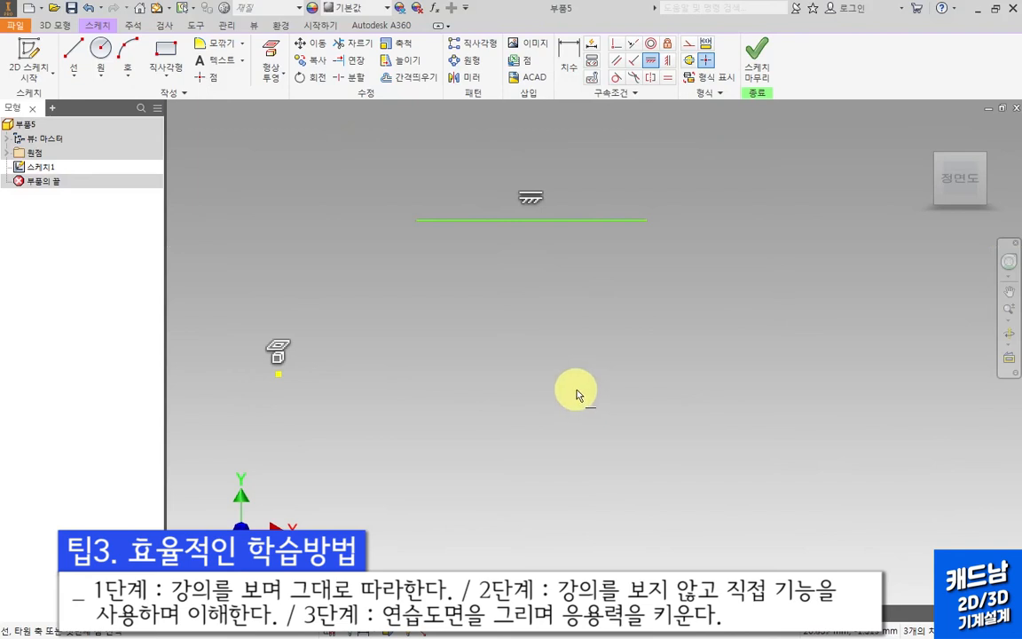
key(Escape)
key(ctrl+z)
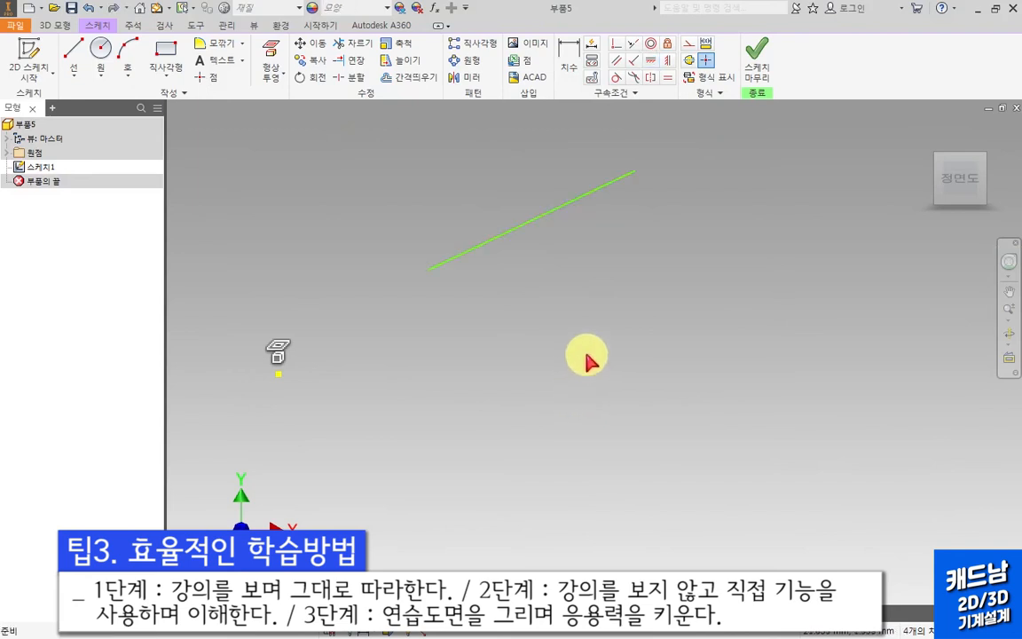
Apply a horizontal constraint to the sloping line, picking the line itself away from its midpoint.
click(652, 60)
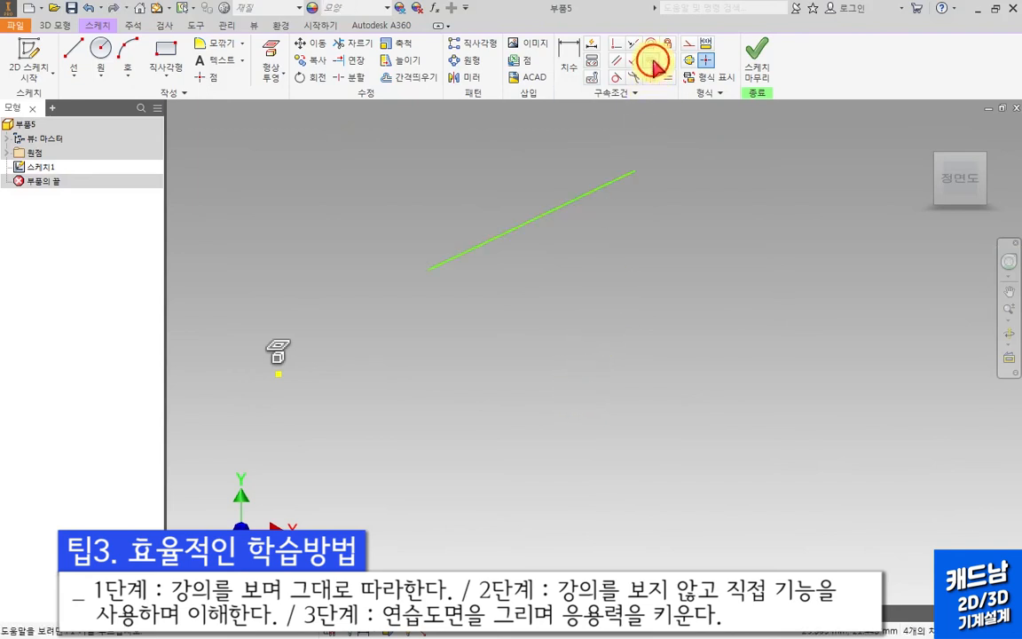
click(532, 222)
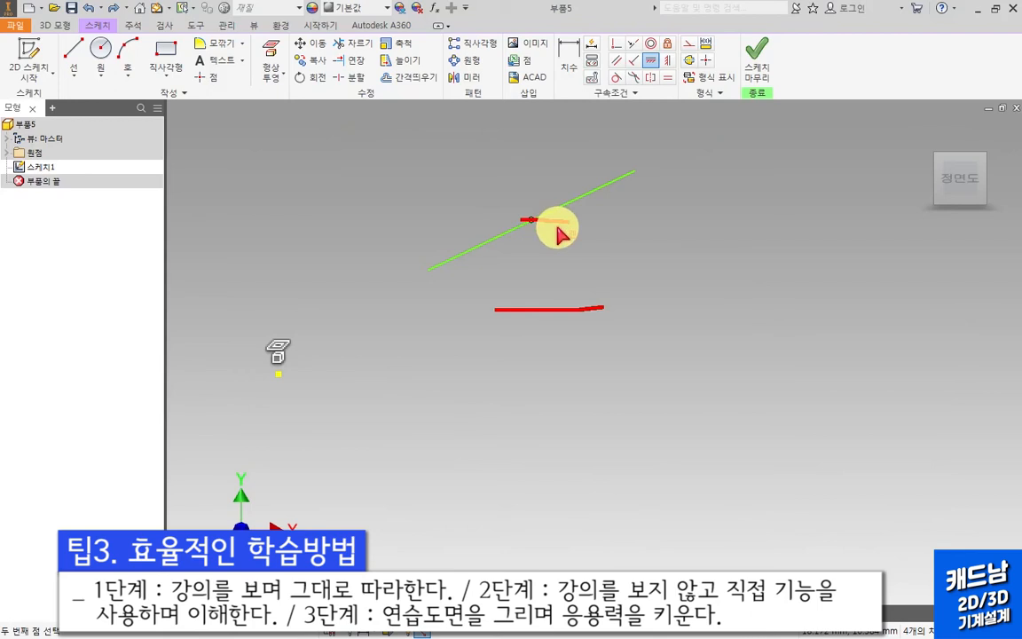
click(653, 62)
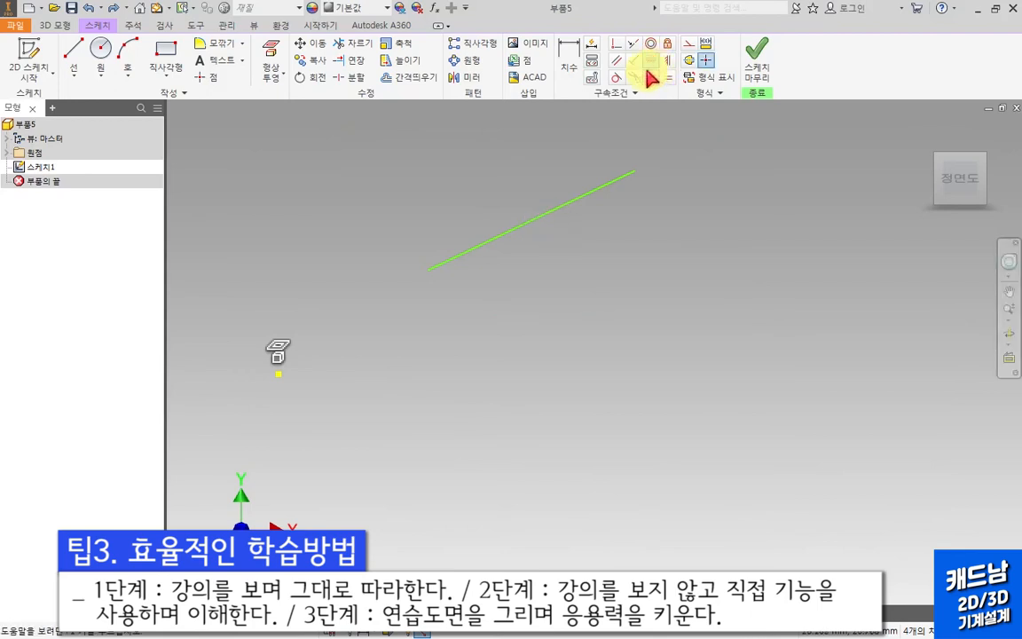
click(651, 62)
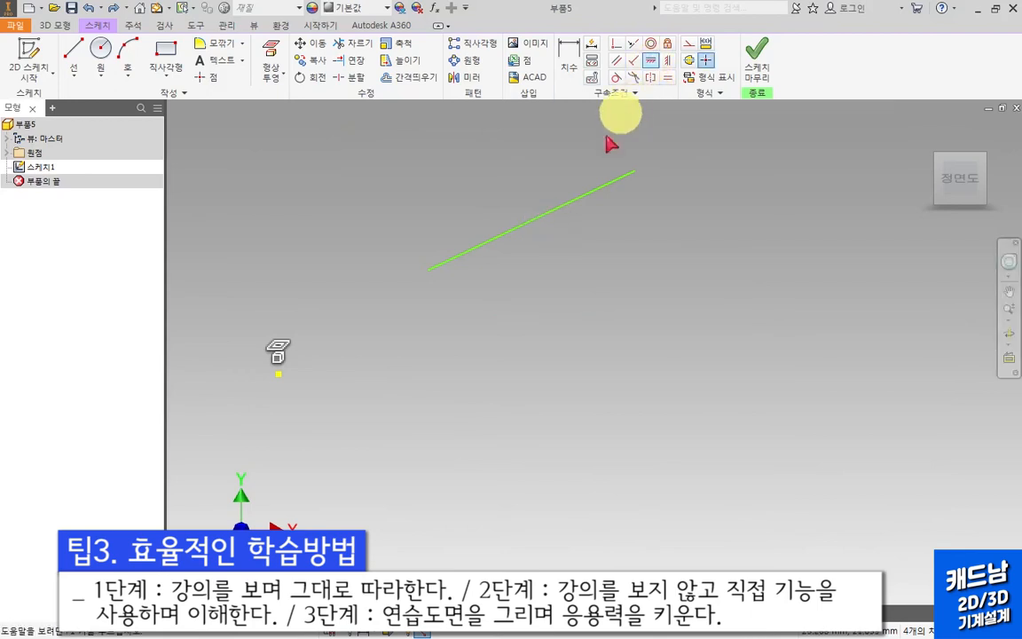
click(497, 242)
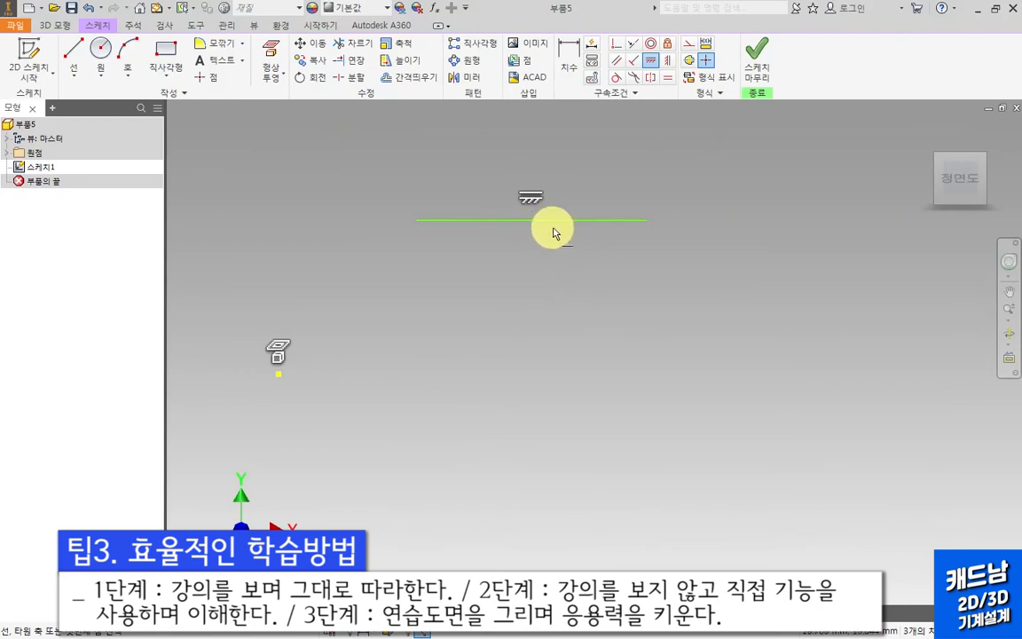
Try to add a vertical constraint to the already horizontal line and cancel the conflicting constraint.
click(667, 64)
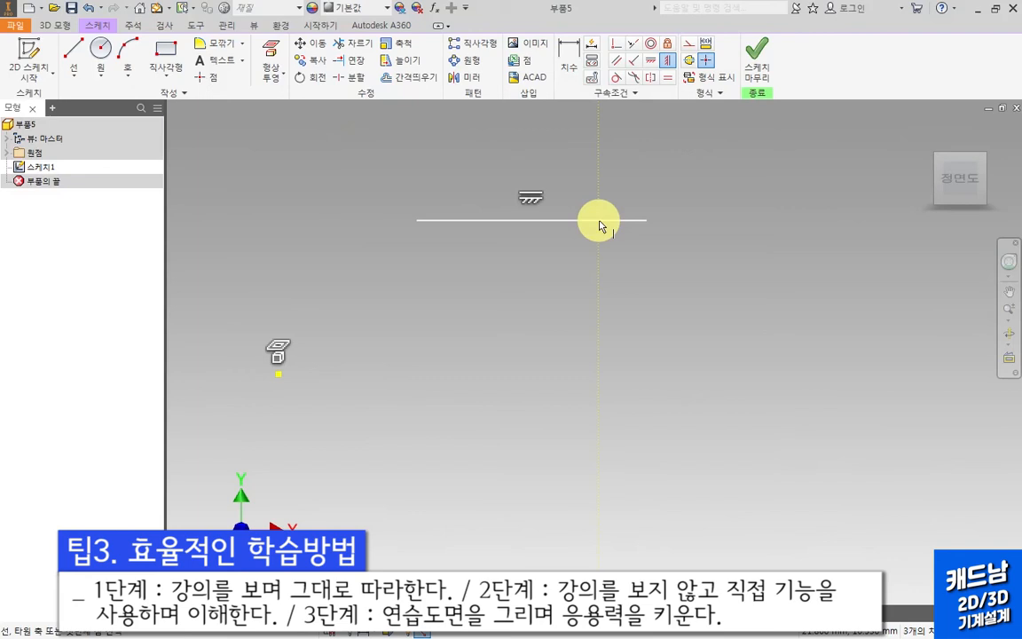
click(598, 222)
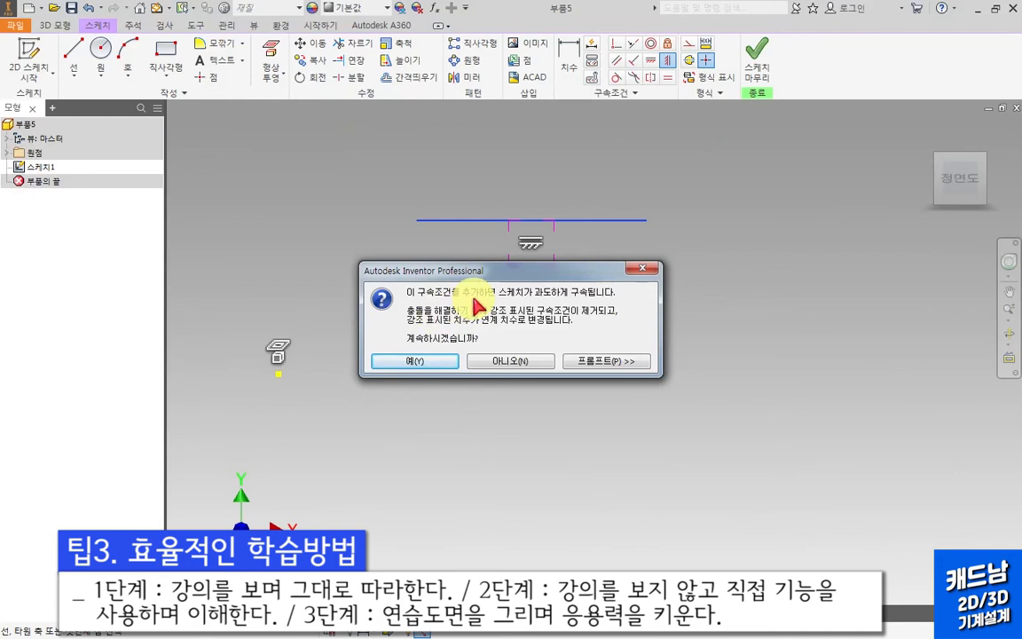
click(651, 280)
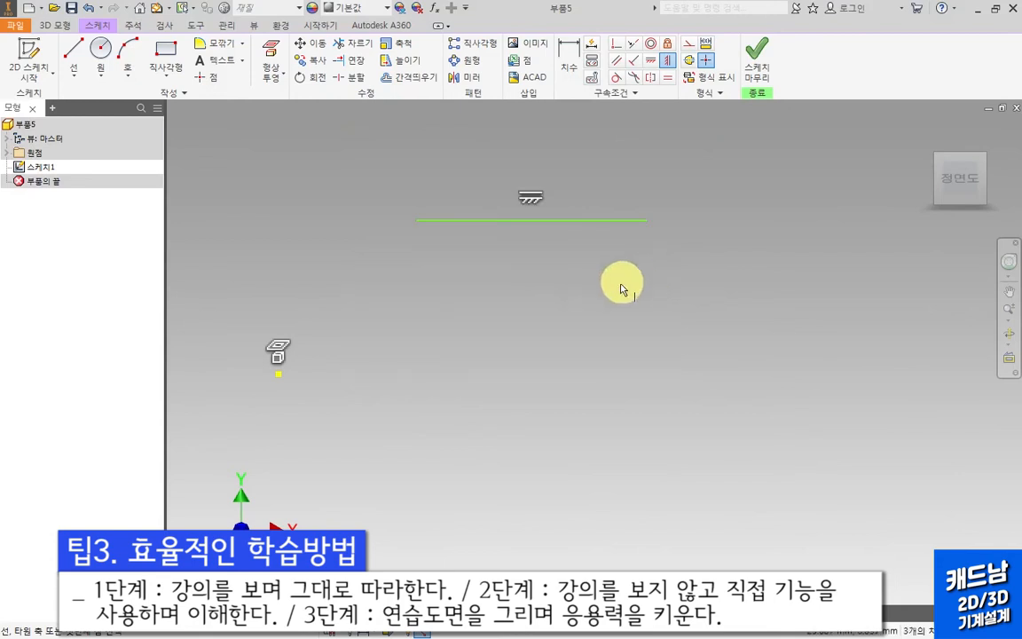
Delete the horizontal line and draw a new steep line sloping down to the right.
mouse_move(667, 186)
mouse_down()
mouse_move(588, 247)
mouse_move(583, 238)
mouse_up()
key(Delete)
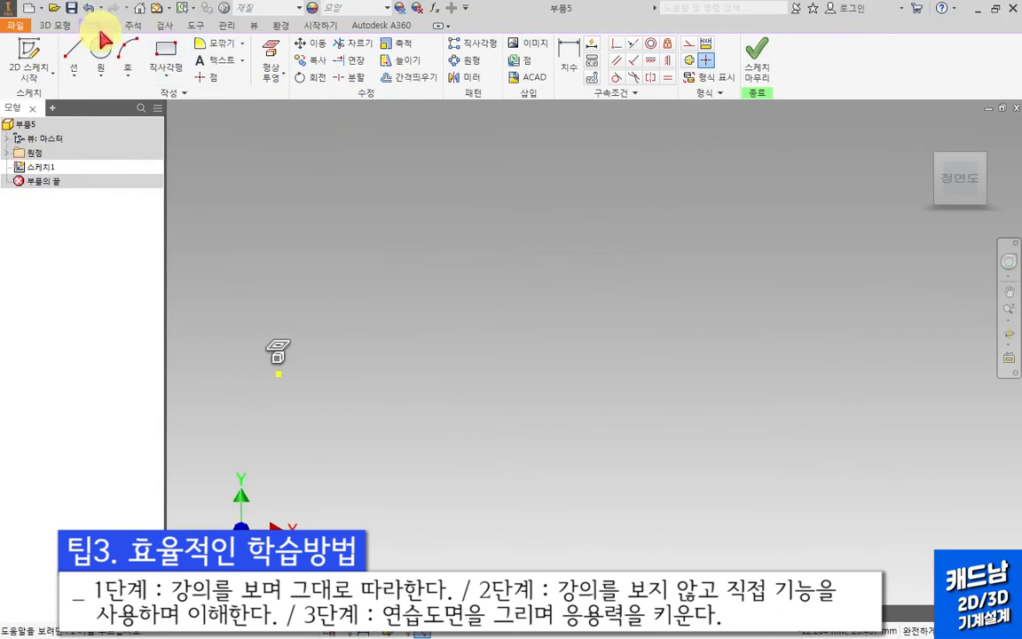
click(74, 51)
click(426, 183)
click(484, 267)
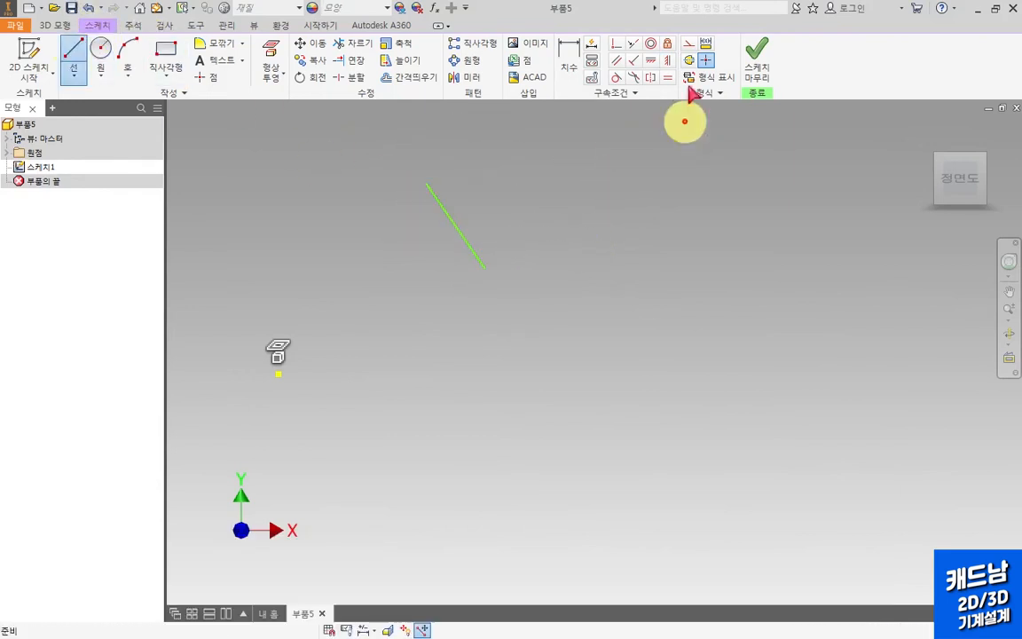
Apply a vertical constraint to the steep line and delete the line from the sketch.
click(667, 60)
click(468, 244)
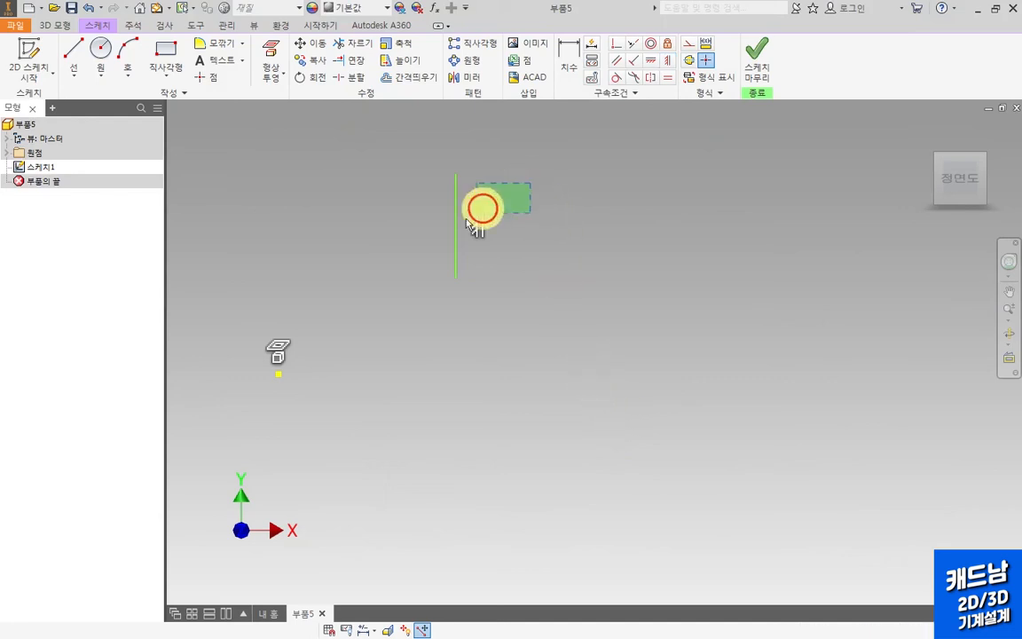
click(450, 233)
key(Delete)
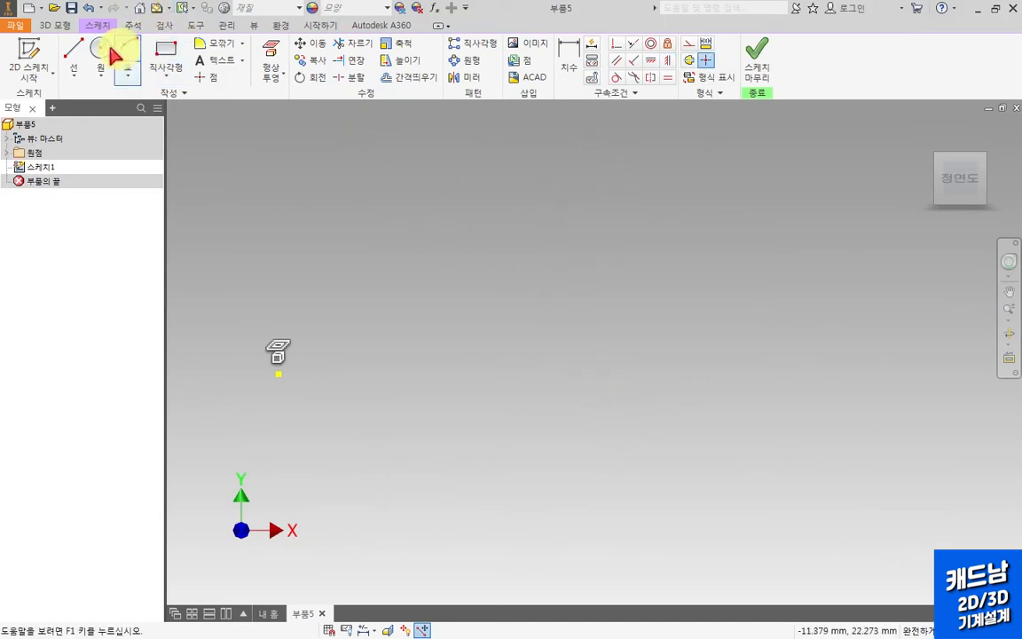
Draw a line sloping down to the right and a separate circle below its left end.
click(74, 55)
click(505, 220)
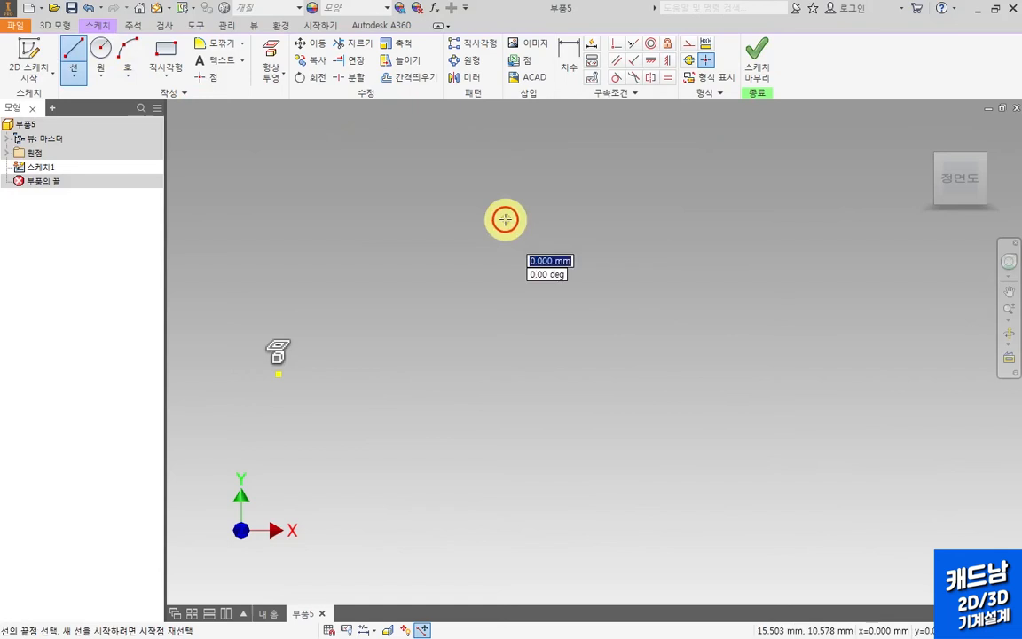
click(632, 290)
click(101, 52)
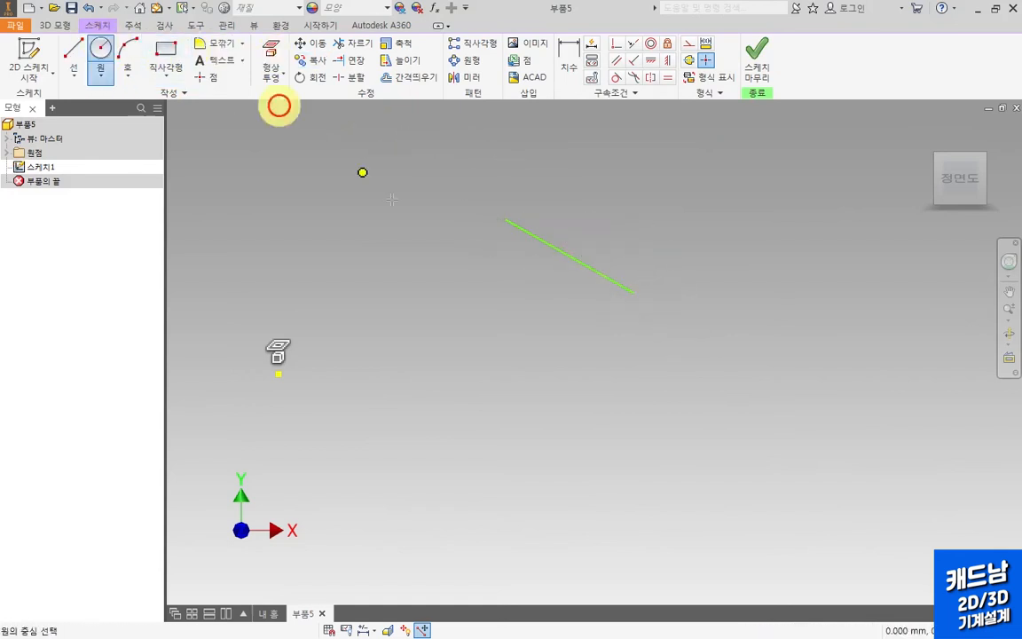
click(494, 331)
click(550, 326)
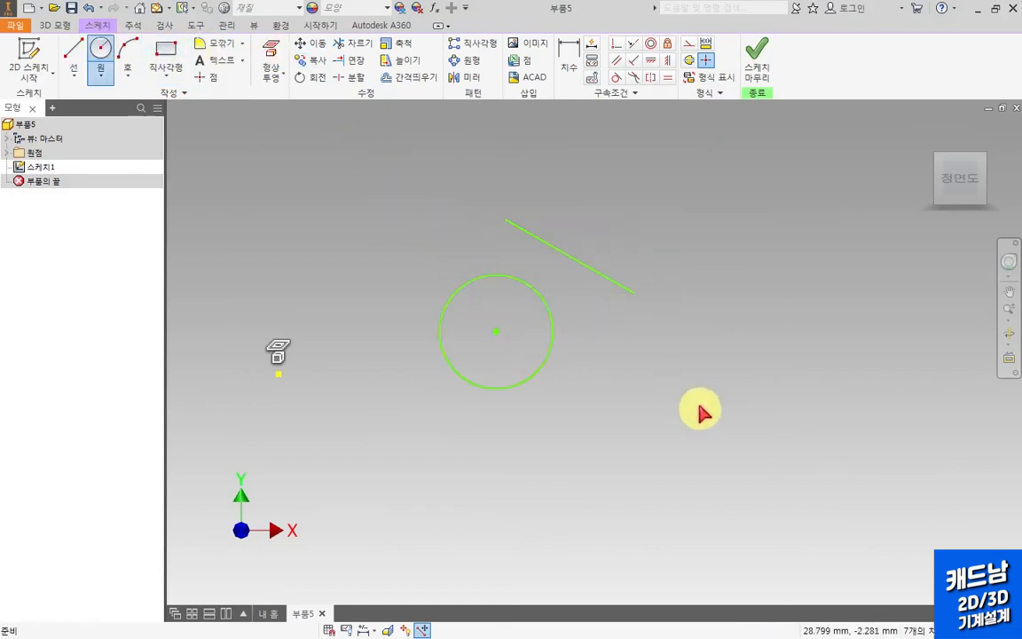
key(Escape)
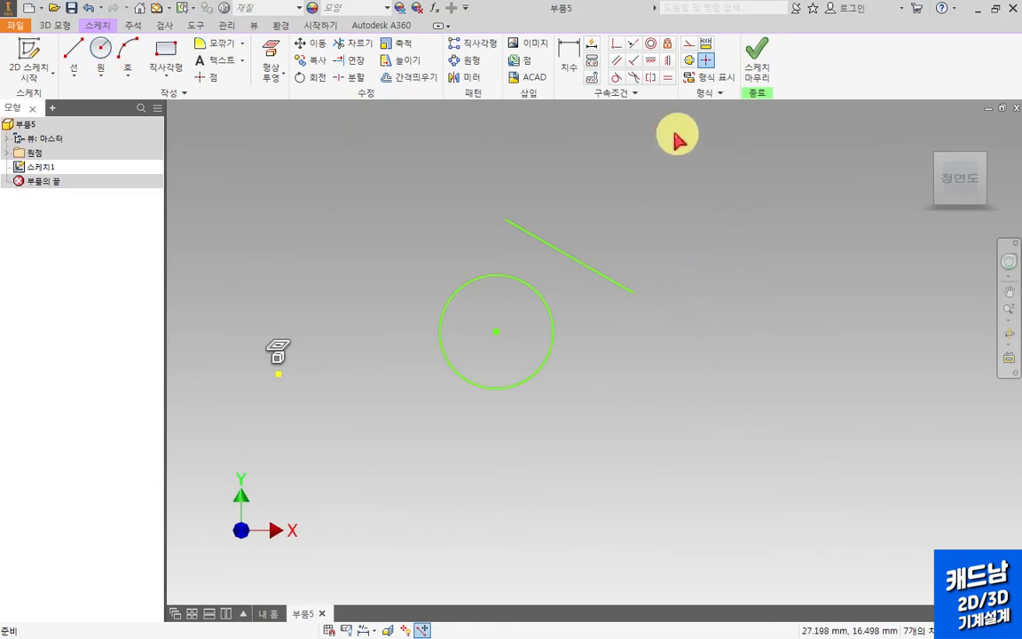
Apply a tangent constraint between the sloping line and the circle.
click(615, 79)
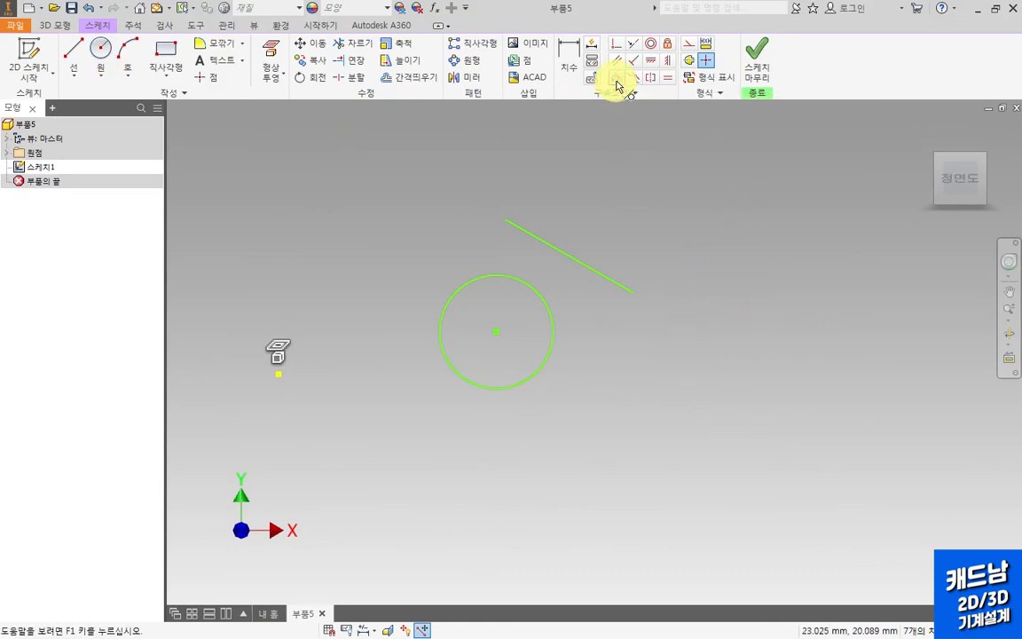
click(533, 237)
click(525, 282)
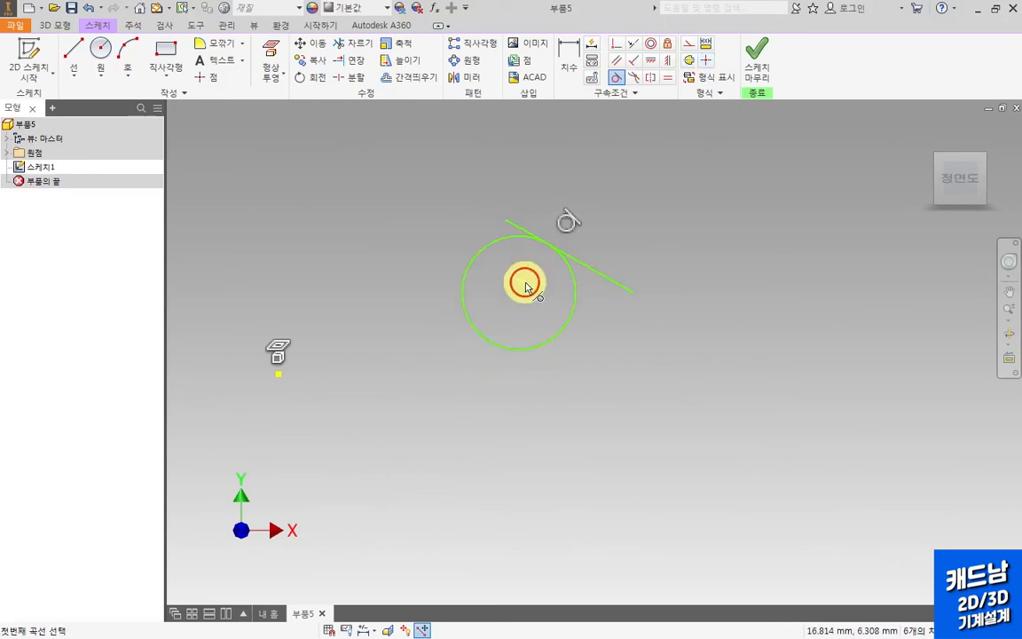
key(Escape)
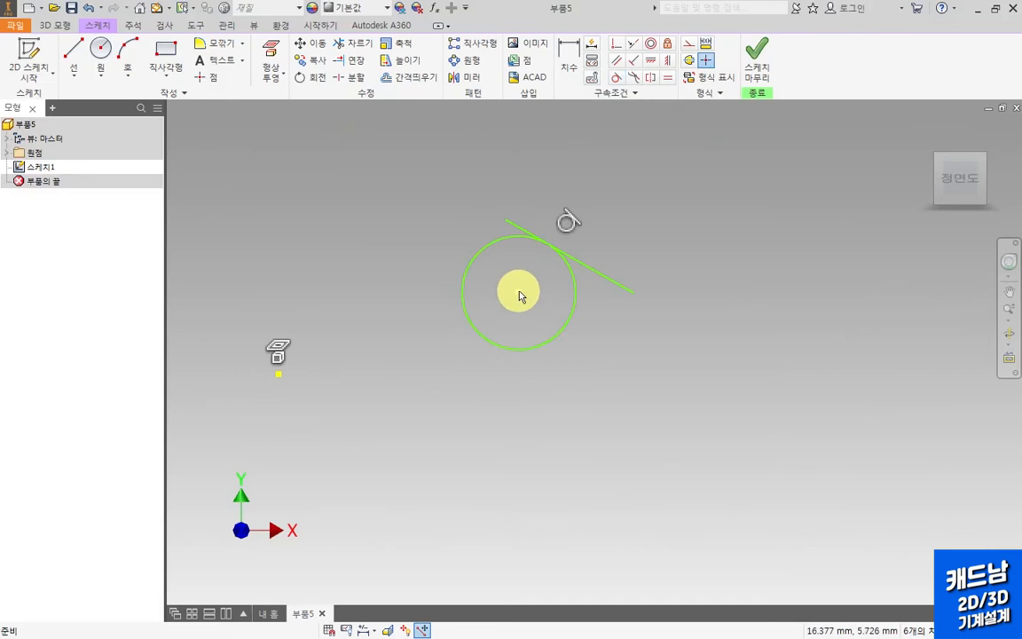
Move the tangent circle's centre slightly downward, and delete both the line and the circle.
drag(520, 296, 528, 329)
drag(522, 289, 526, 311)
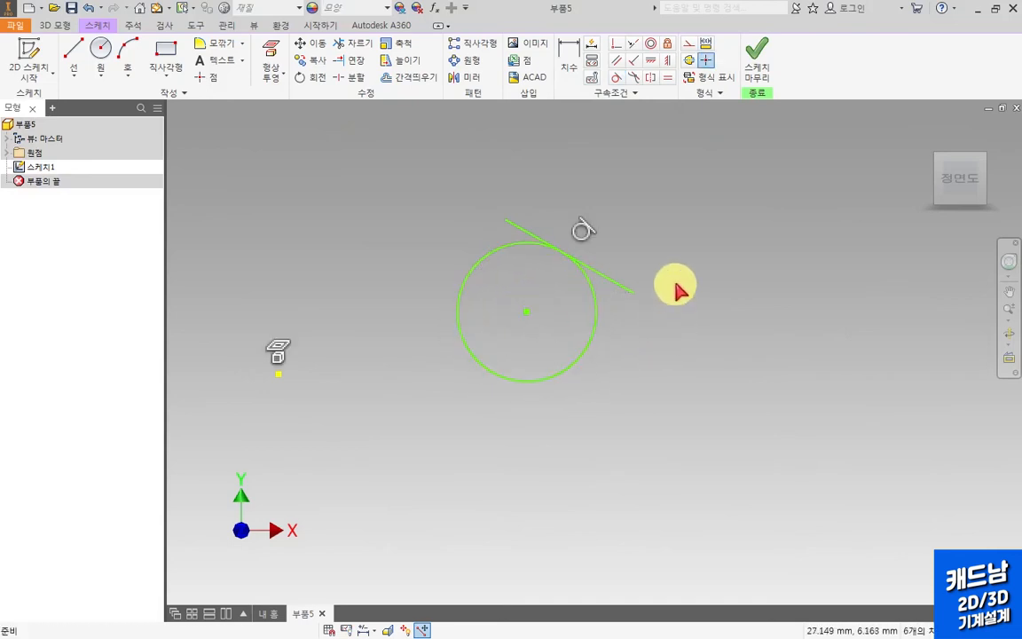
drag(673, 248, 588, 332)
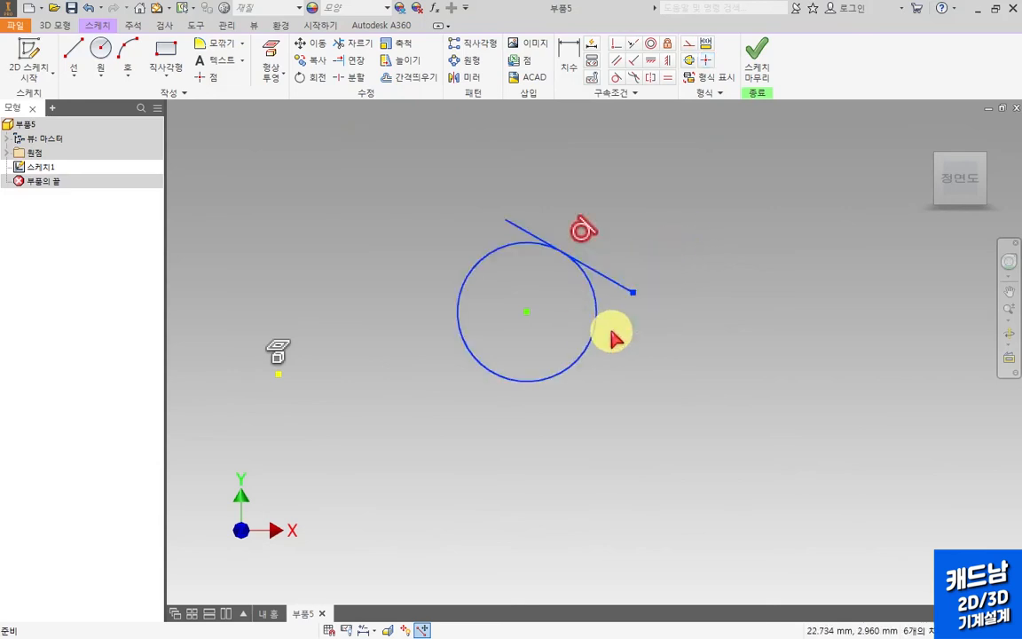
key(Delete)
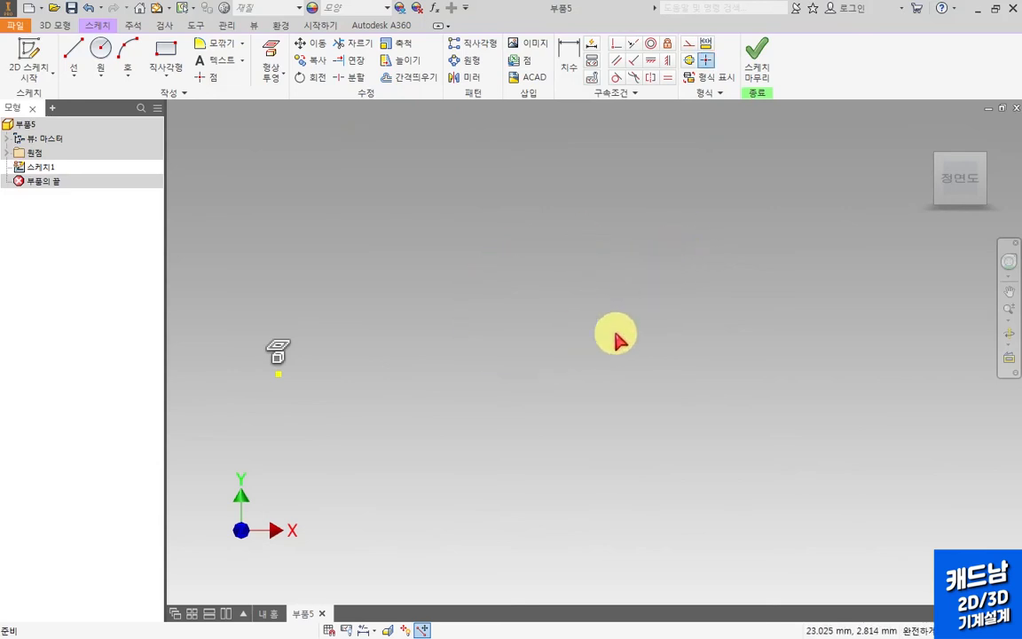
Draw two separate circles side by side and move the right circle's centre lower than the left one's.
click(98, 53)
click(421, 240)
click(463, 276)
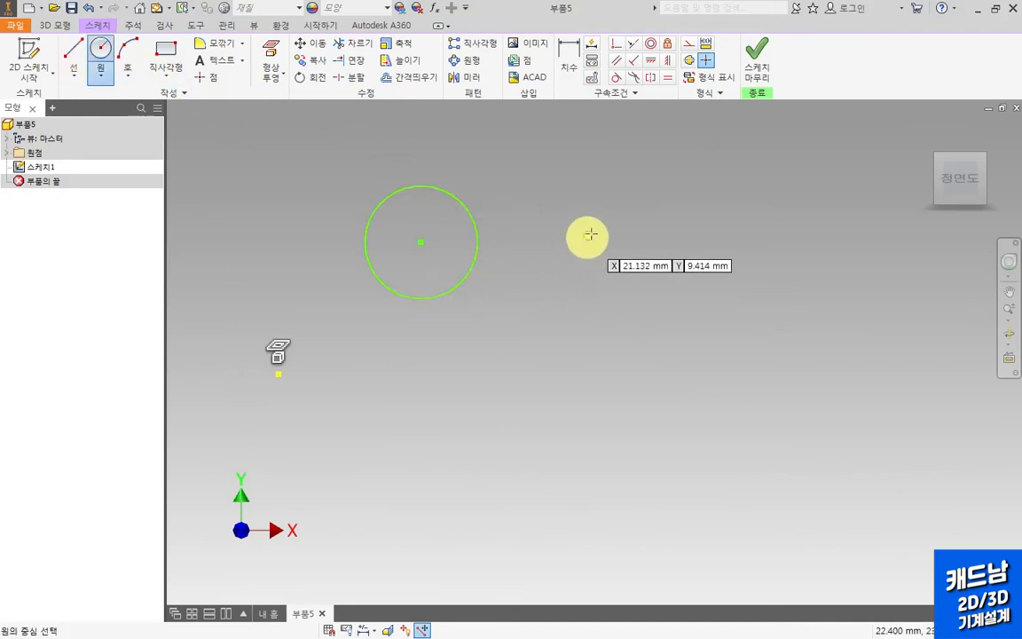
click(603, 221)
click(629, 278)
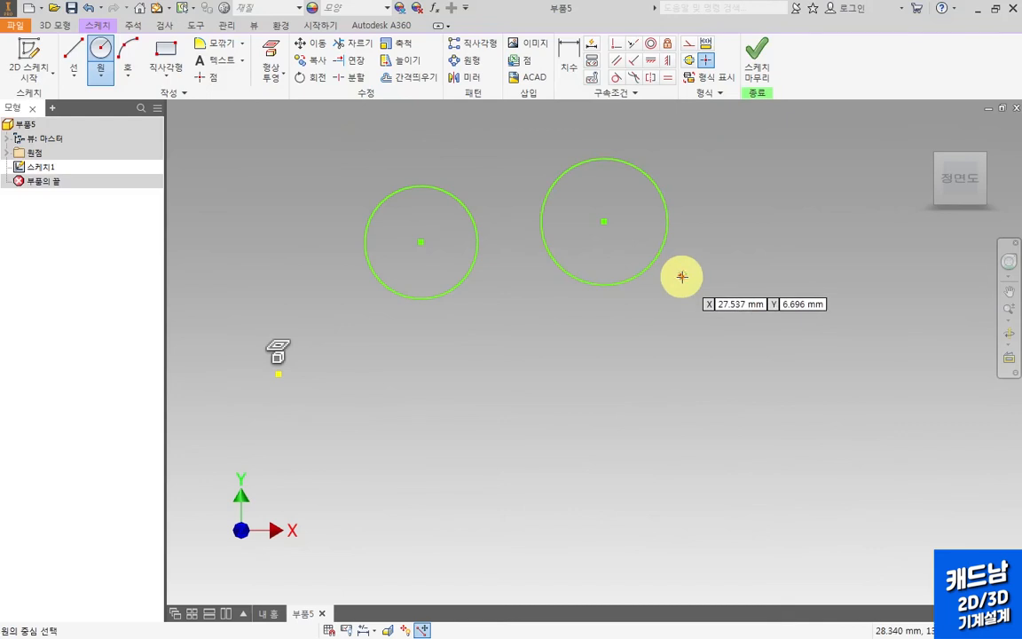
key(Escape)
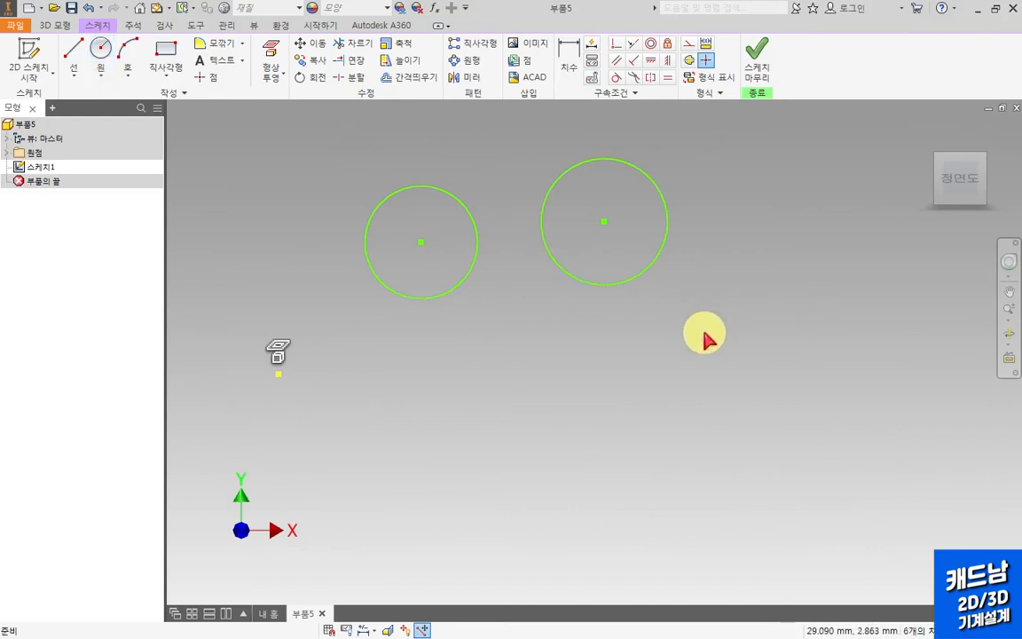
drag(604, 221, 629, 308)
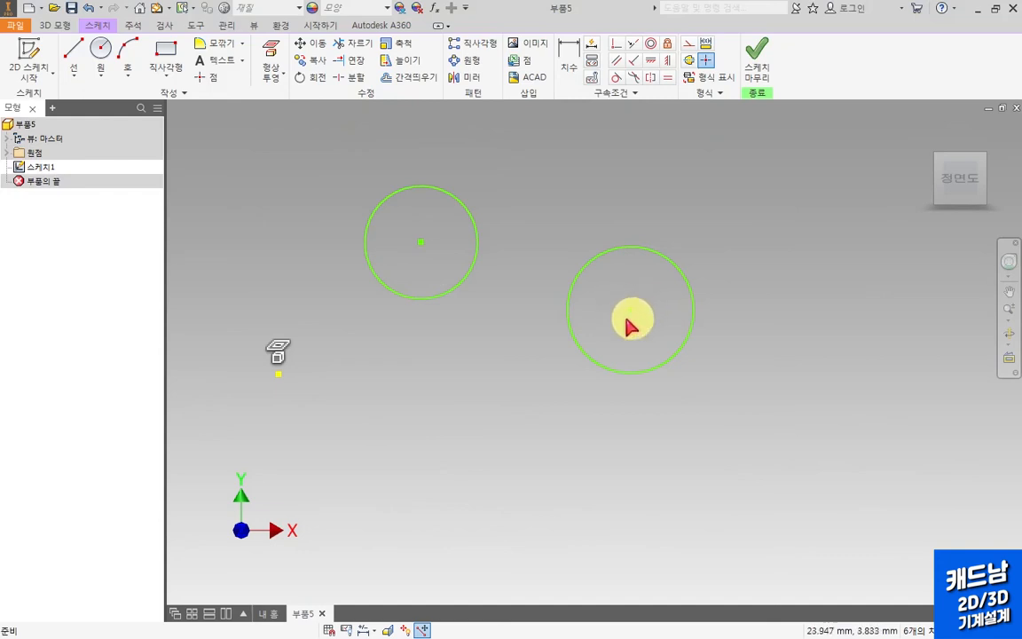
Apply a horizontal constraint between the centre points of the two circles, starting from the left one.
drag(422, 244, 716, 237)
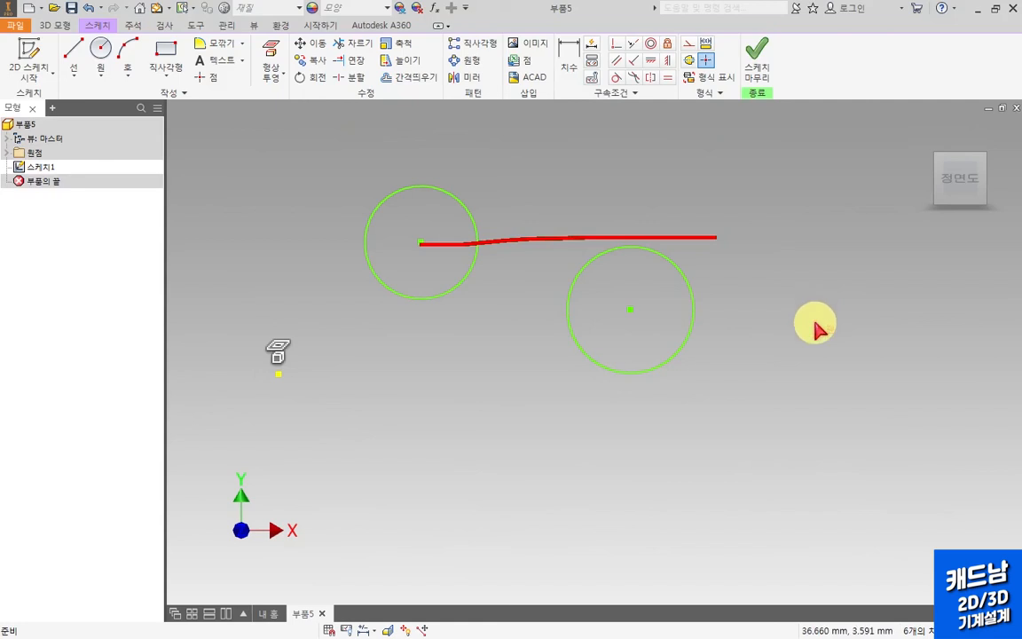
key(Escape)
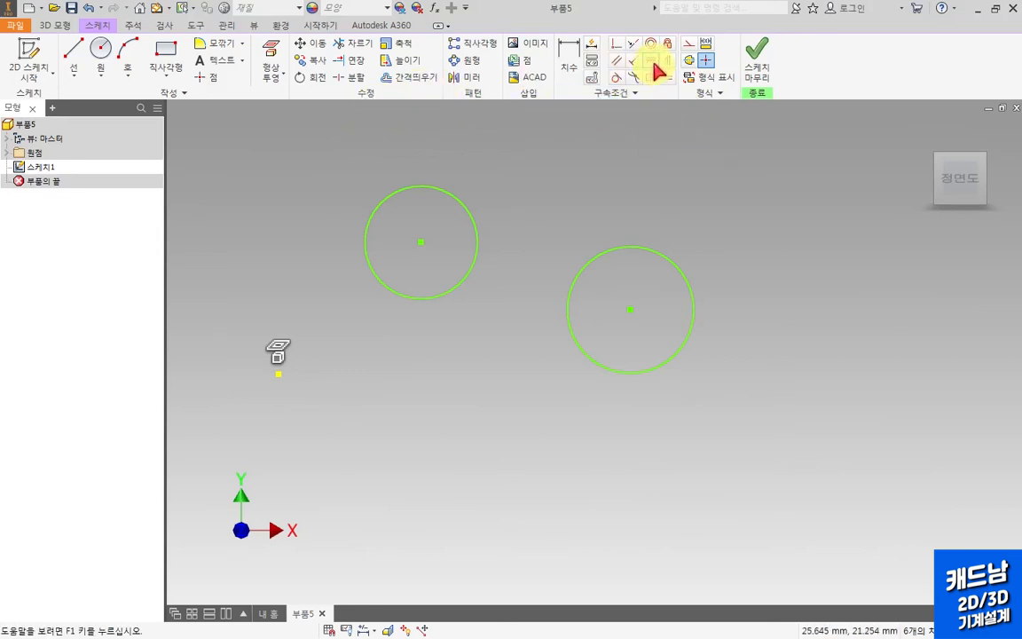
click(420, 241)
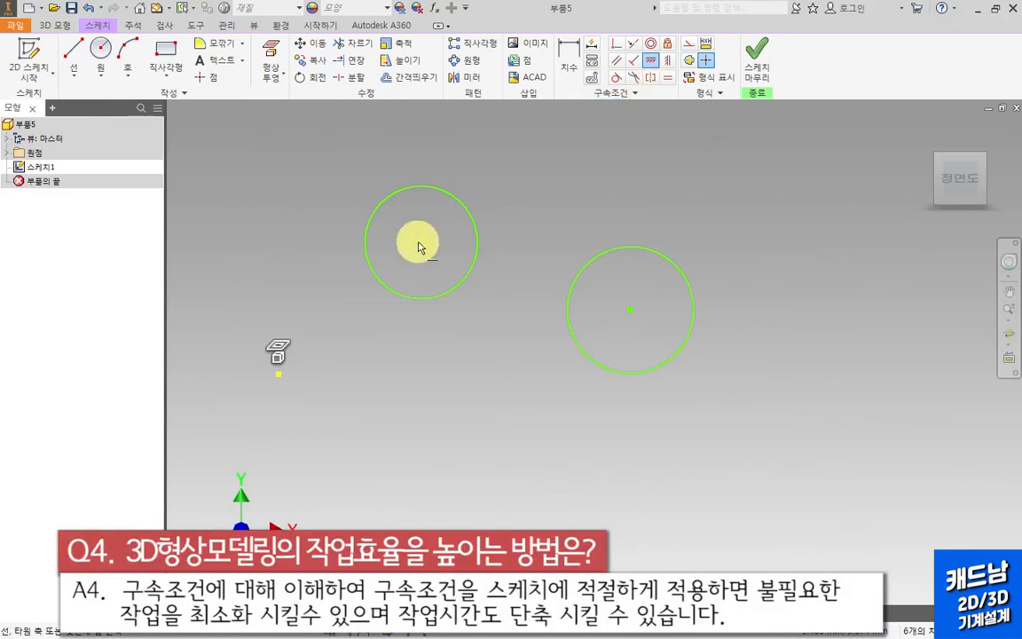
click(630, 309)
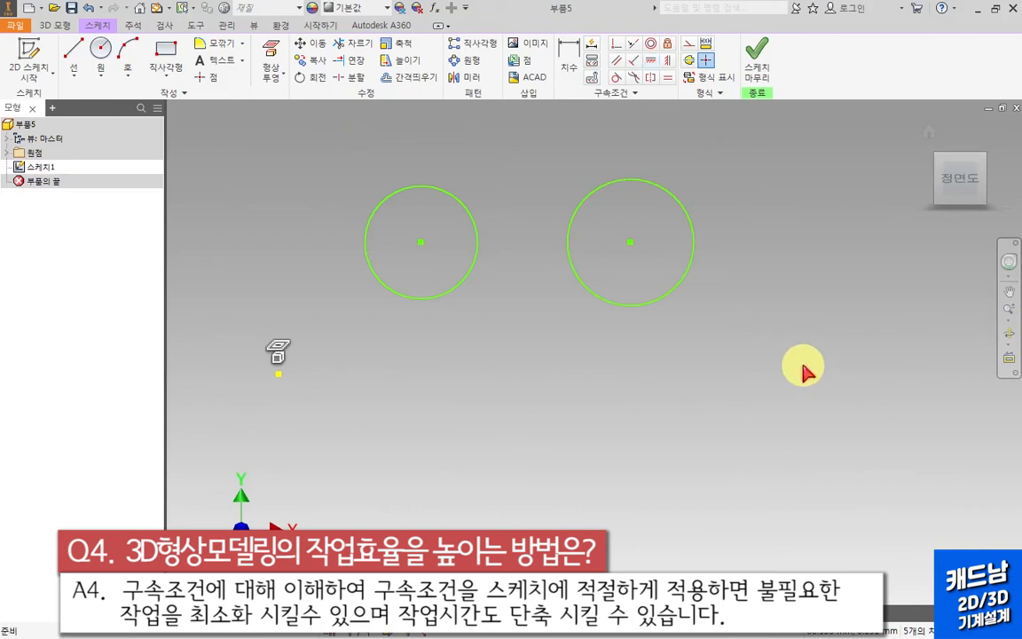
Delete both aligned circles and draw a small circle with a clearly larger circle to its right.
drag(722, 156, 430, 280)
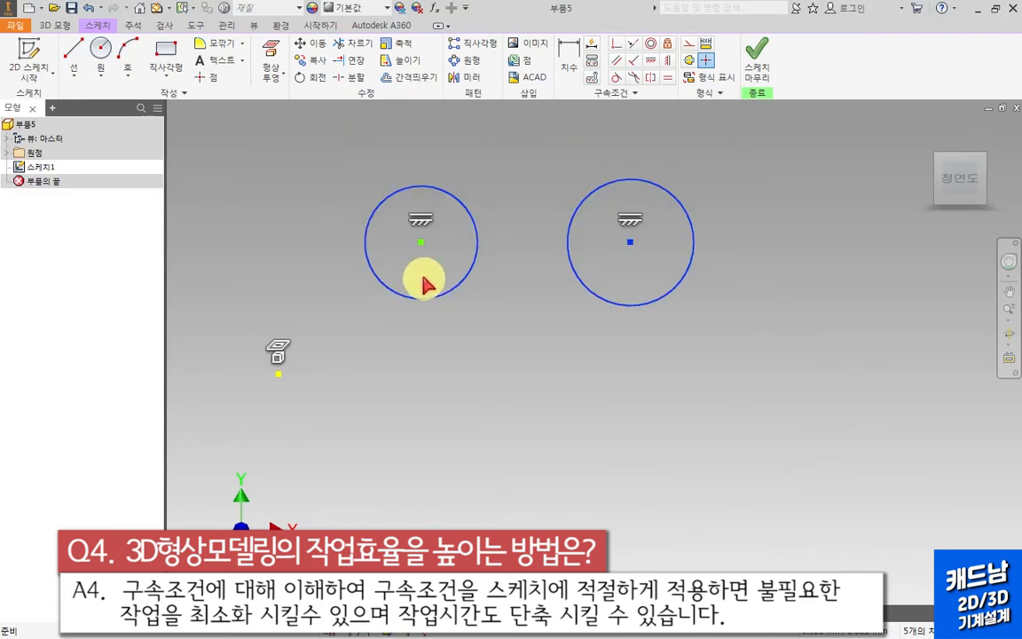
key(Delete)
click(100, 49)
click(423, 237)
click(456, 269)
click(627, 231)
click(638, 299)
key(Escape)
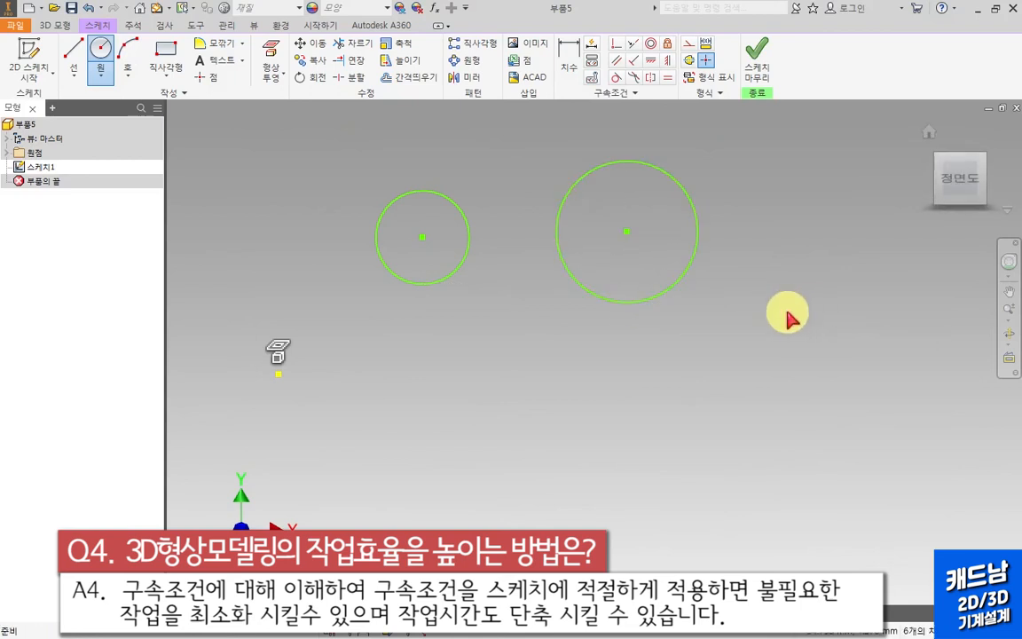
Apply an equal constraint between the small left circle and the large right circle.
click(668, 80)
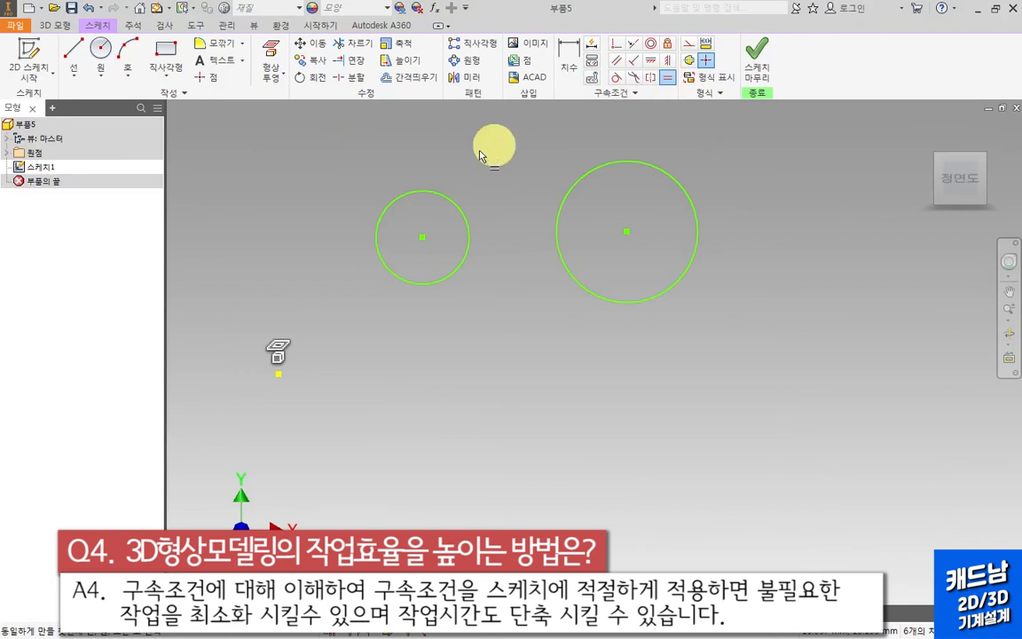
click(440, 196)
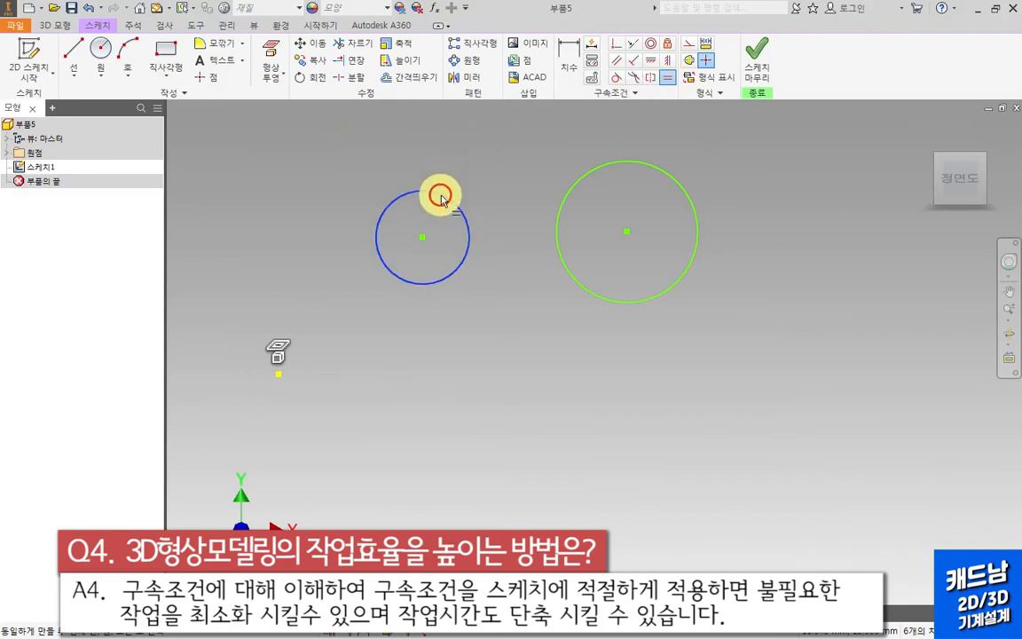
click(568, 191)
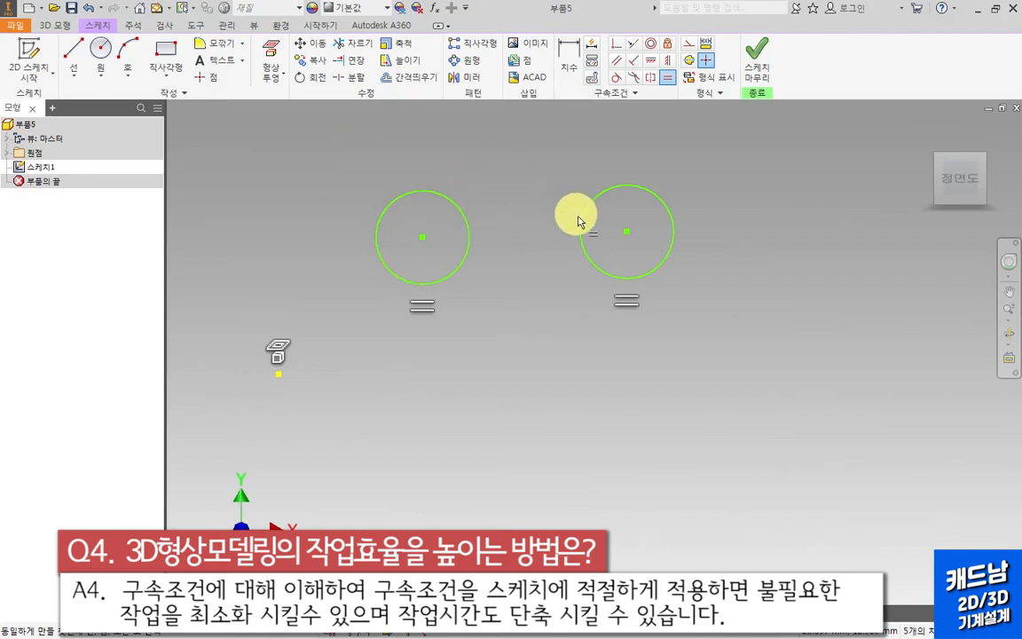
key(Escape)
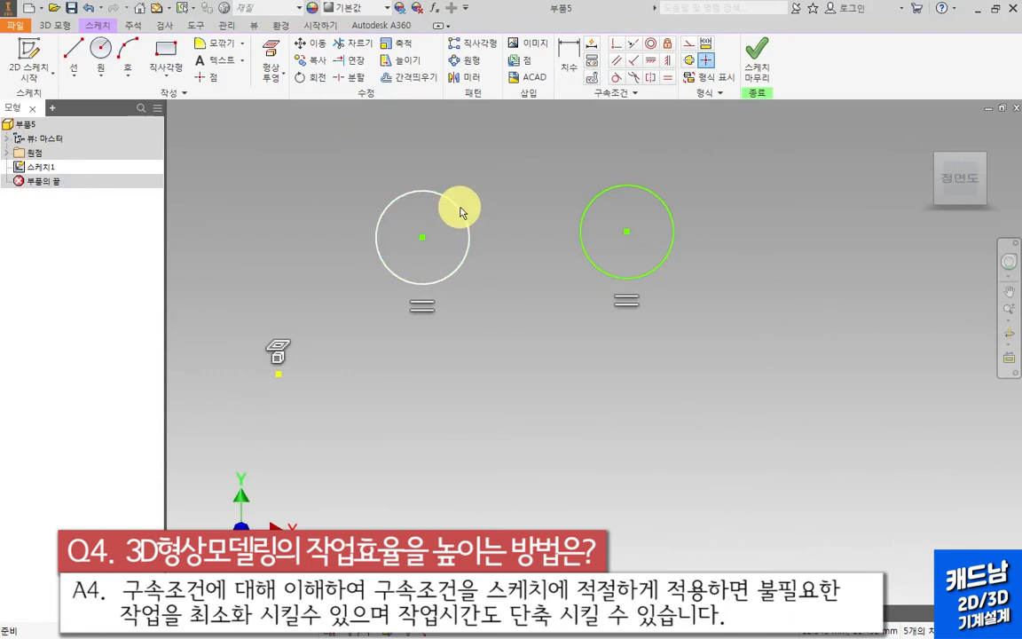
Enlarge the left circle freehand, and shrink the right circle to test the equal constraint.
drag(462, 208, 479, 175)
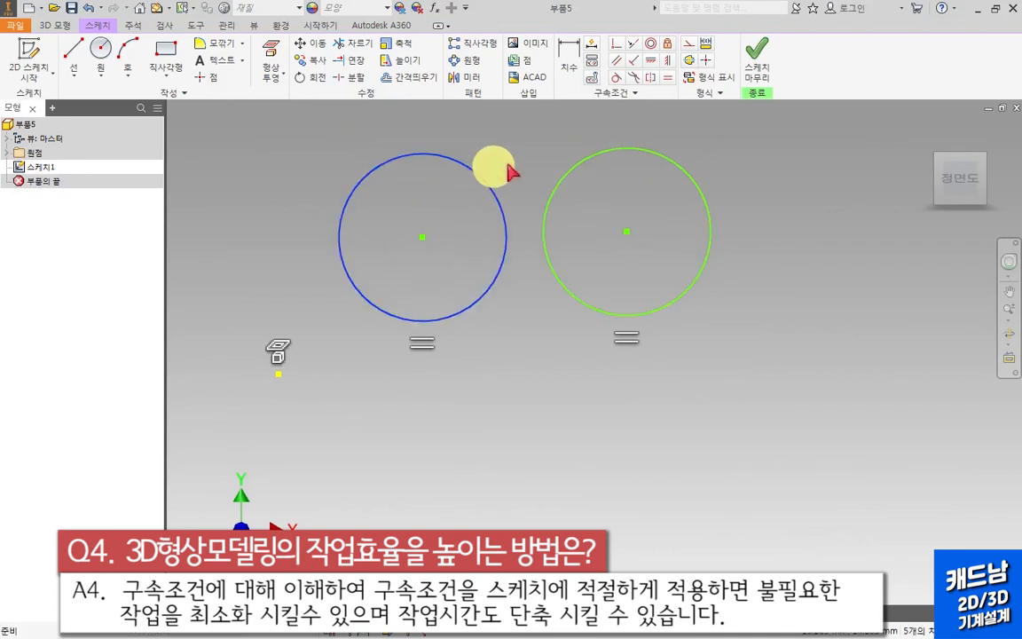
drag(559, 187, 581, 200)
click(506, 153)
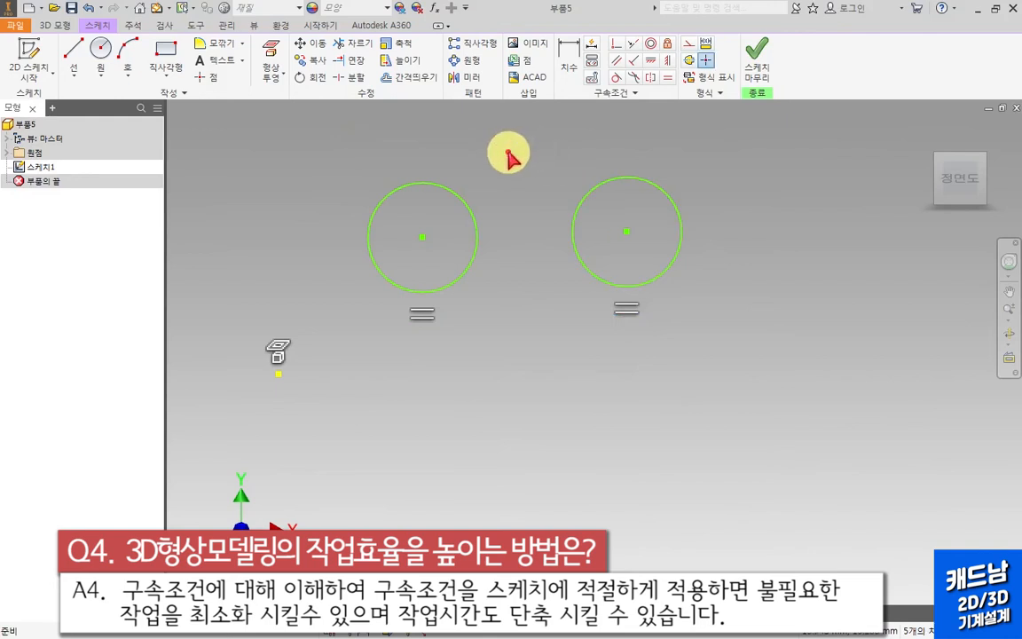
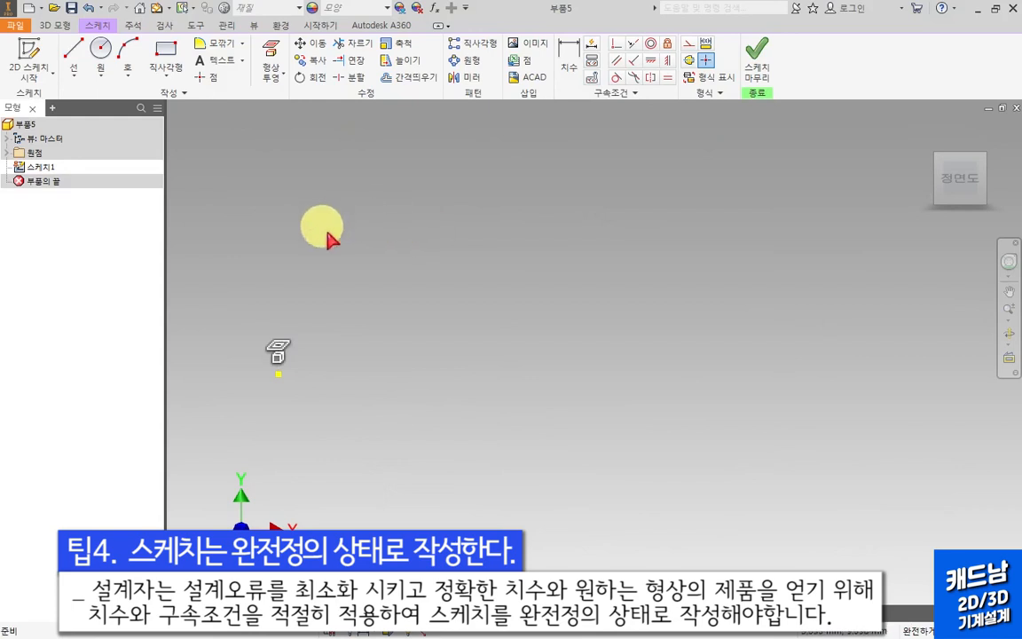
Draw a free line sloping very slightly down to the right, above and to the right of the origin point.
click(353, 239)
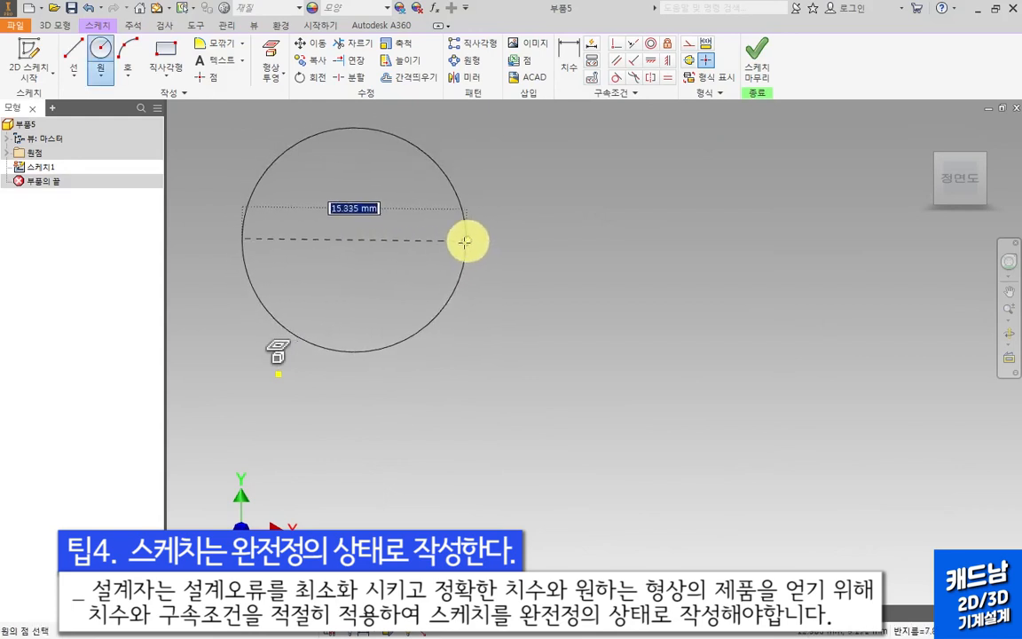
click(73, 53)
click(374, 216)
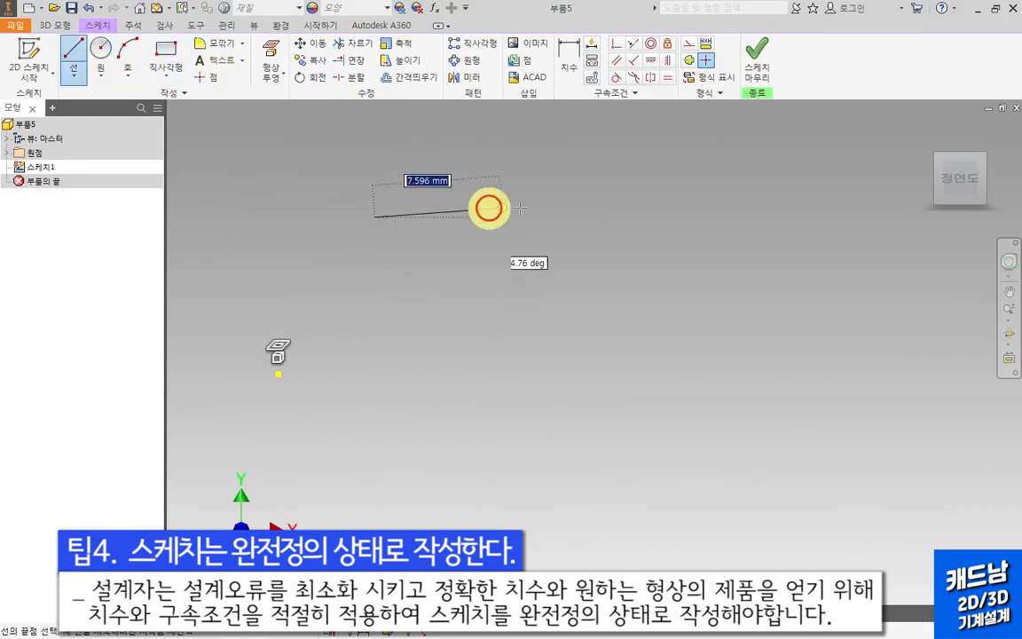
double_click(540, 222)
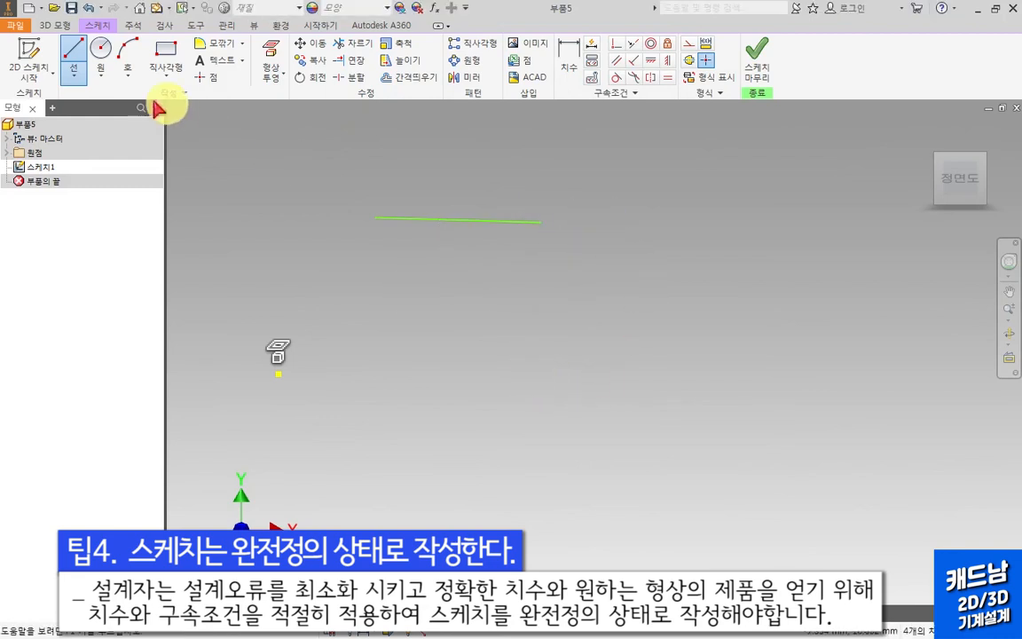
Draw a horizontal line running right from the projected origin point.
click(75, 49)
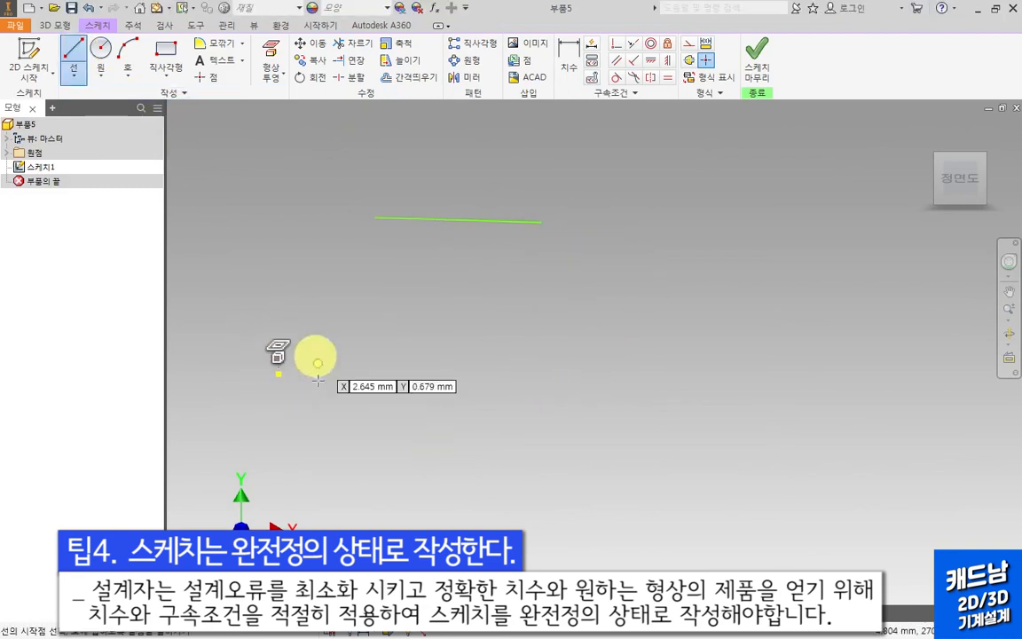
mouse_move(328, 406)
middle_down()
mouse_move(450, 386)
mouse_move(485, 394)
middle_up()
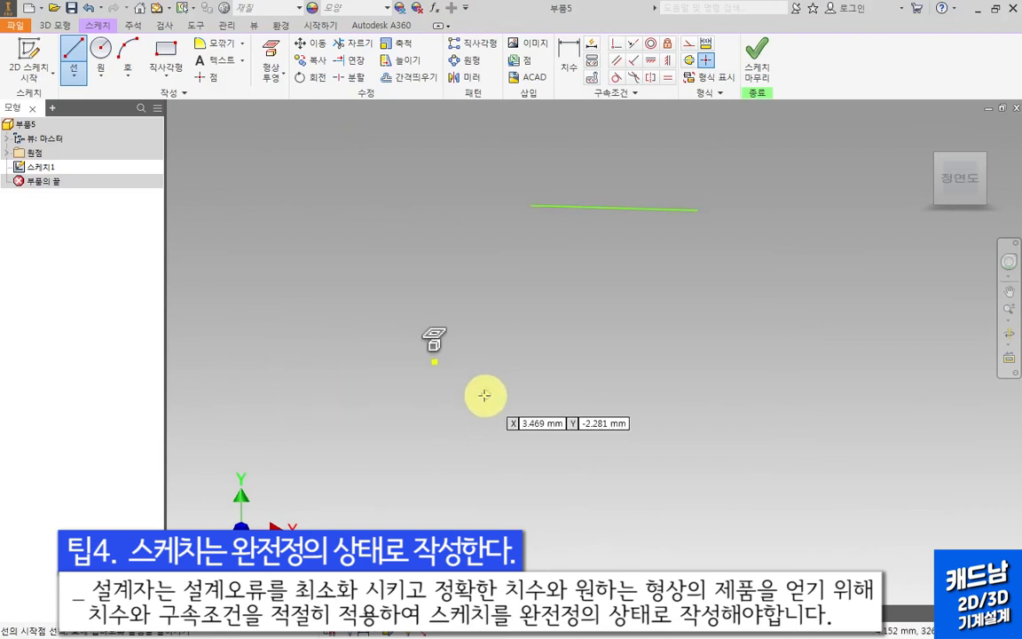
click(434, 361)
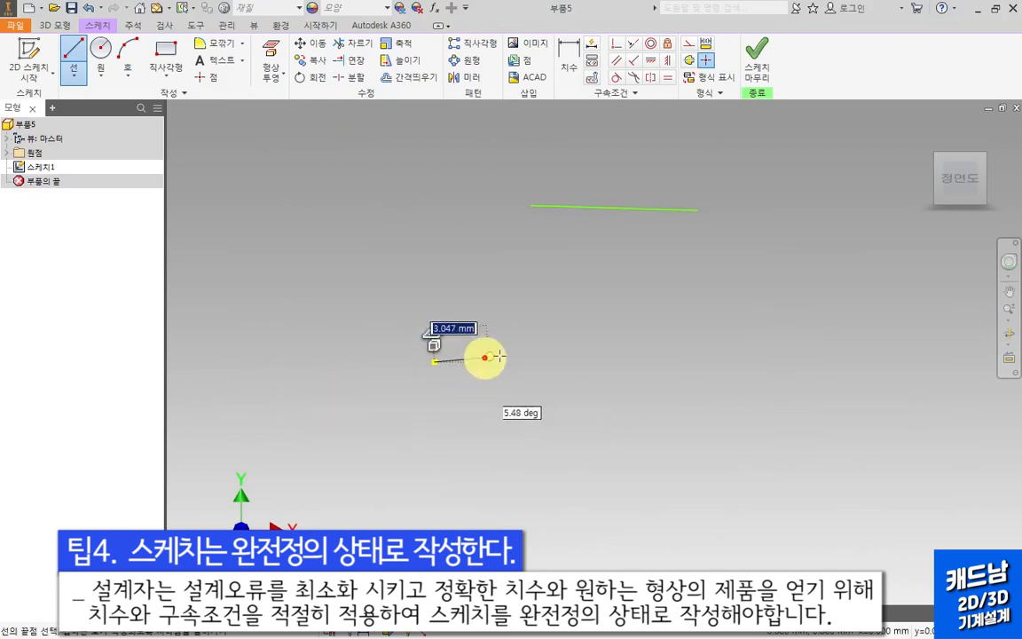
click(567, 364)
key(Escape)
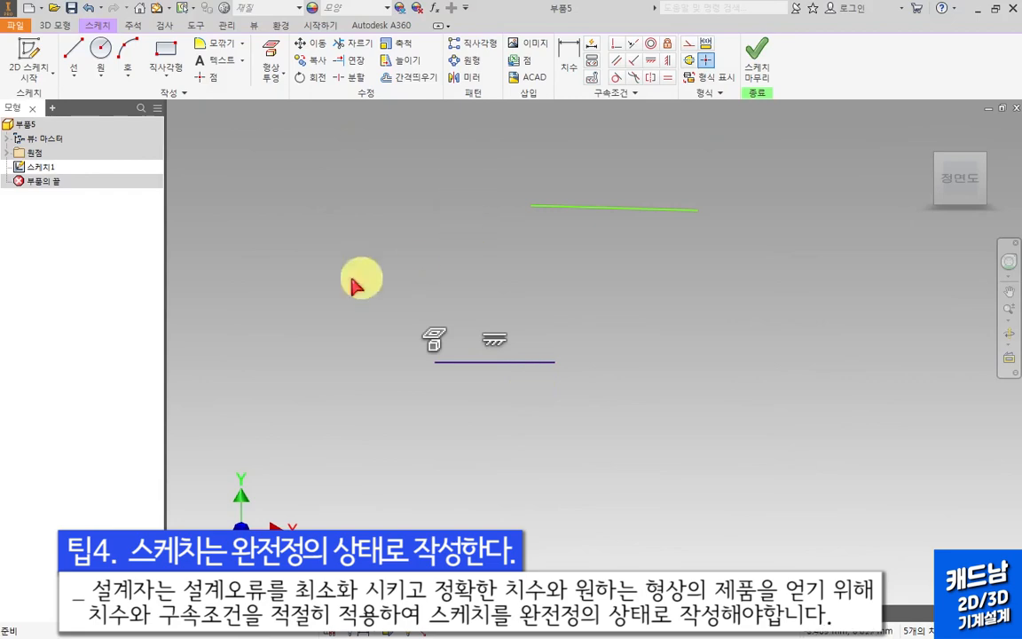
key(alt+Tab)
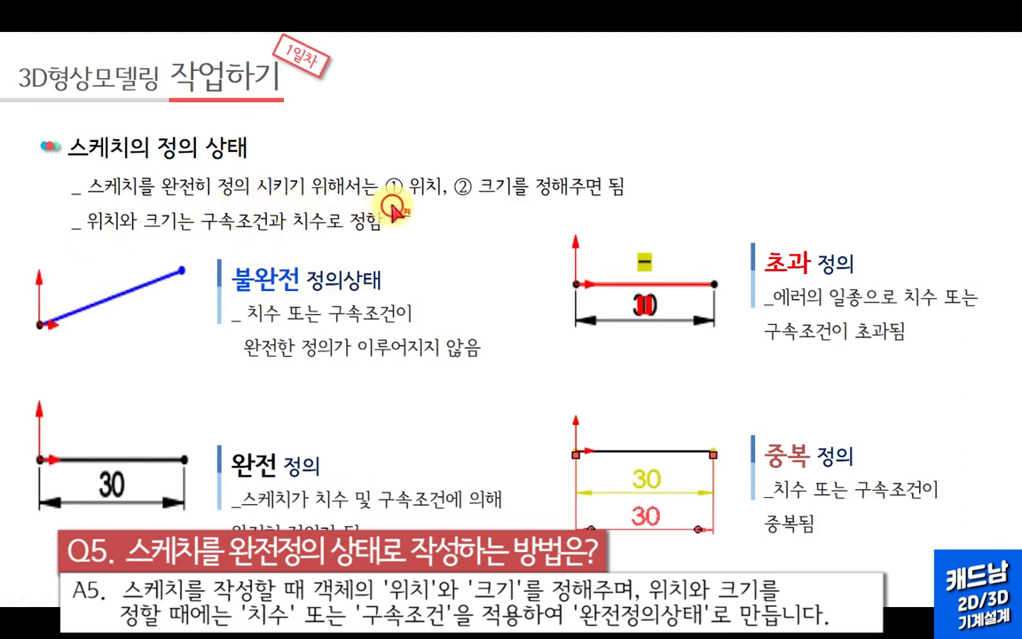
drag(392, 207, 440, 203)
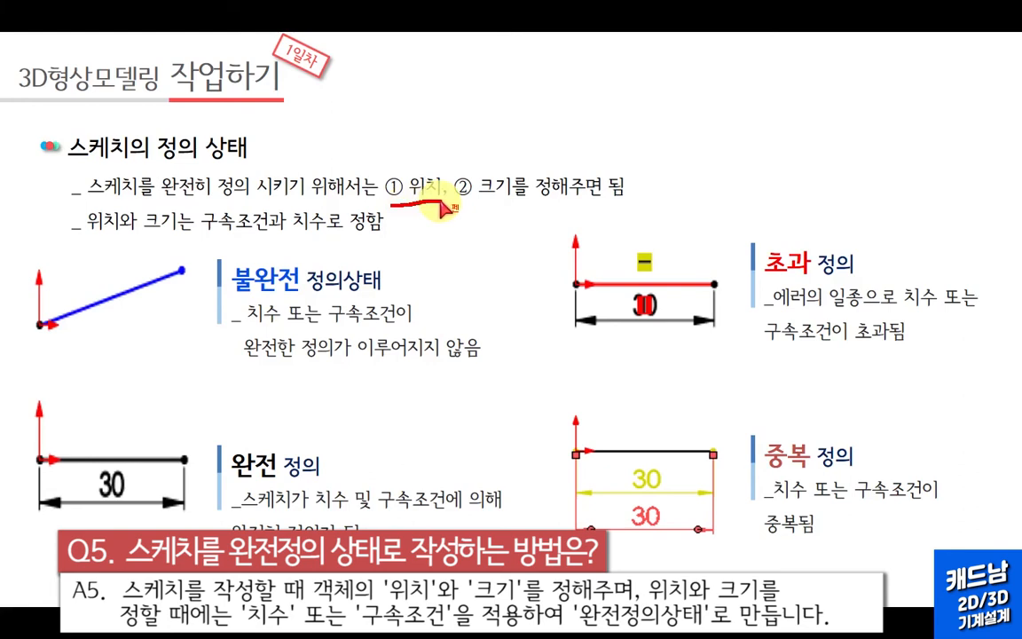
drag(440, 201, 592, 200)
drag(417, 198, 441, 198)
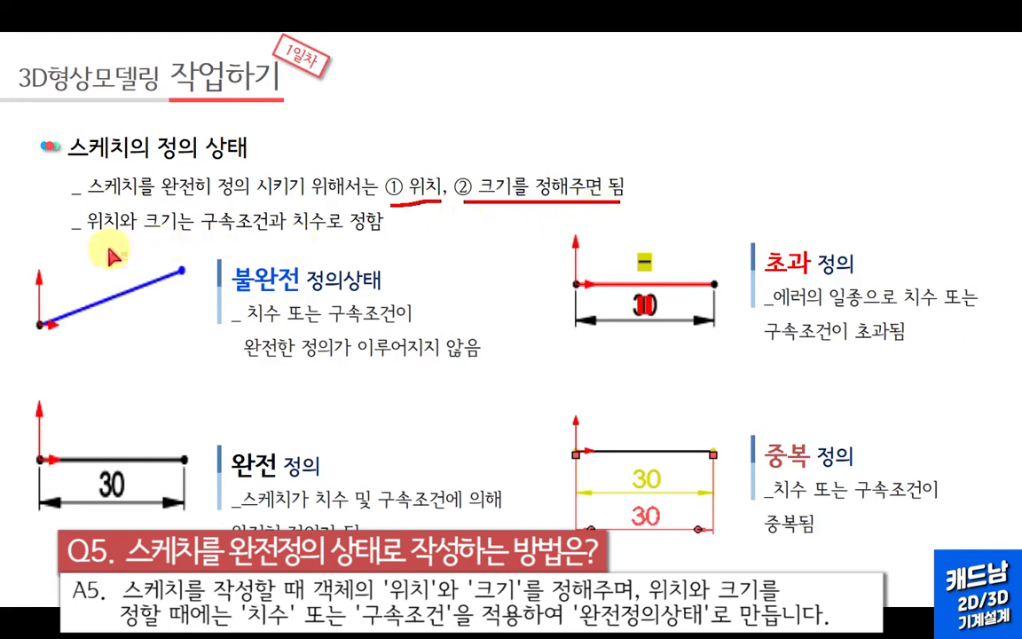
drag(204, 241, 382, 234)
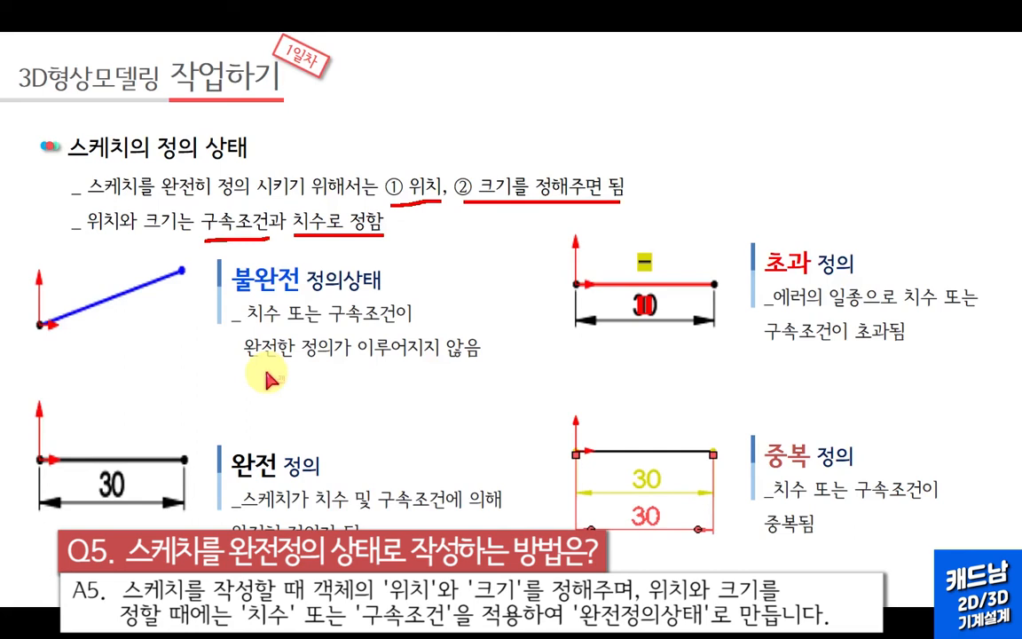
key(e)
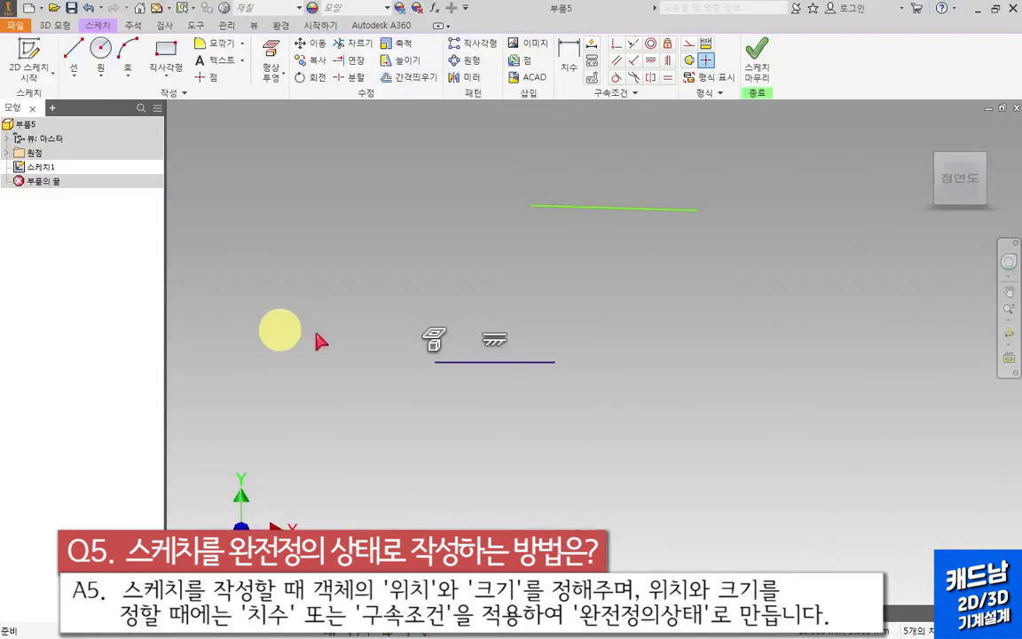
Delete both lines and the projected origin point from the sketch.
click(662, 224)
key(Delete)
drag(579, 290, 519, 408)
key(Delete)
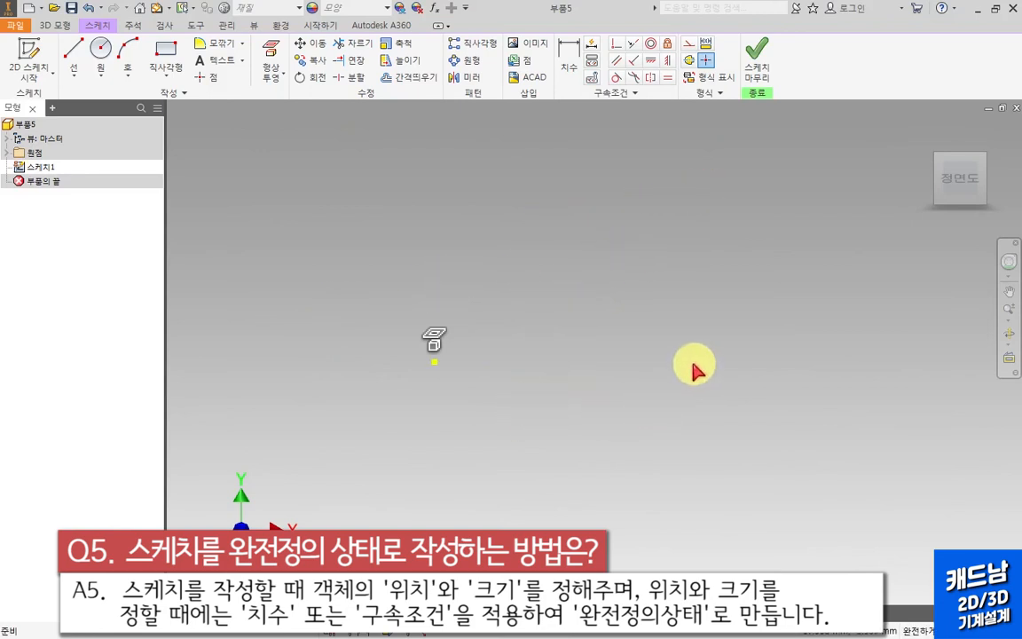
drag(455, 408, 401, 342)
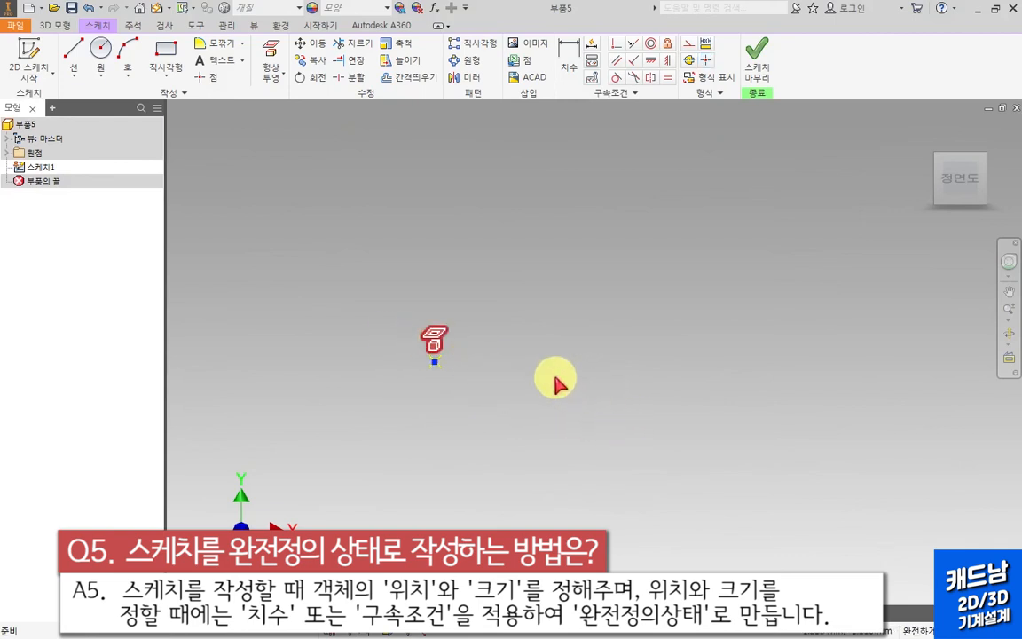
key(Delete)
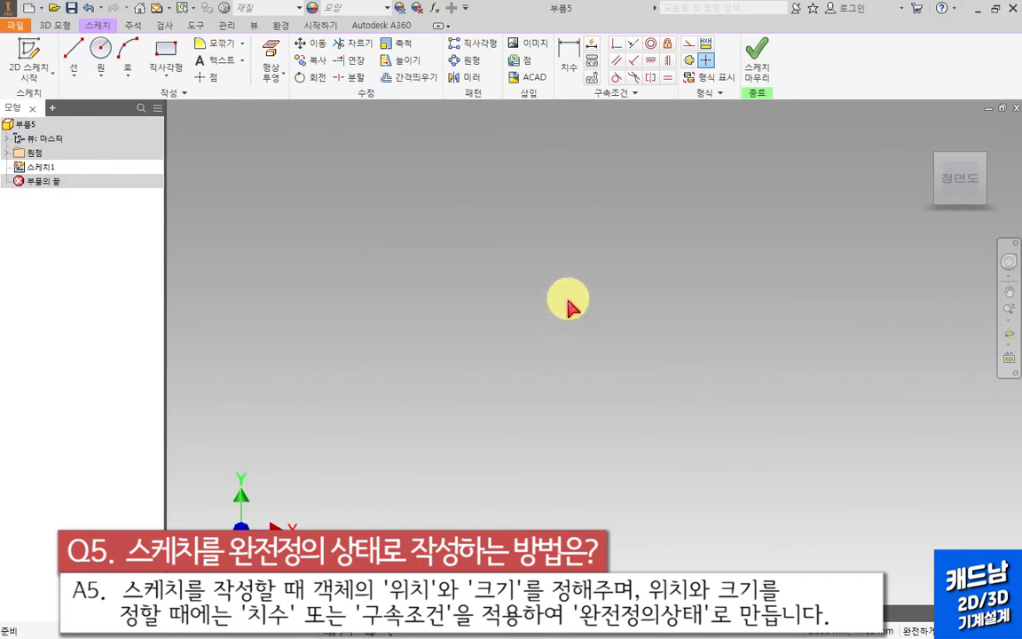
Finish the empty sketch and delete 스케치1 from the part.
click(764, 64)
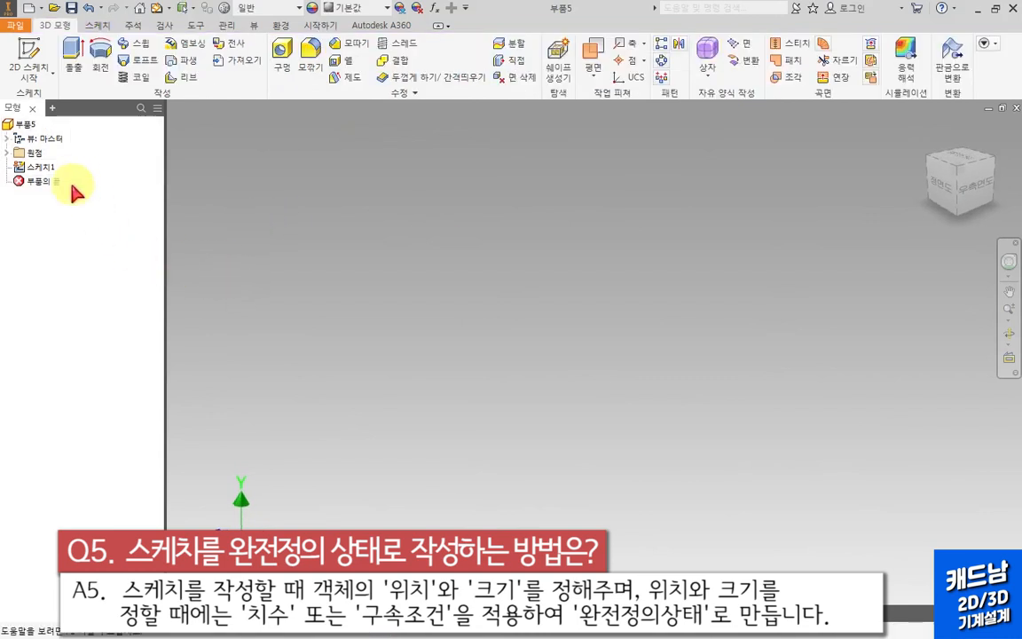
click(38, 167)
key(Delete)
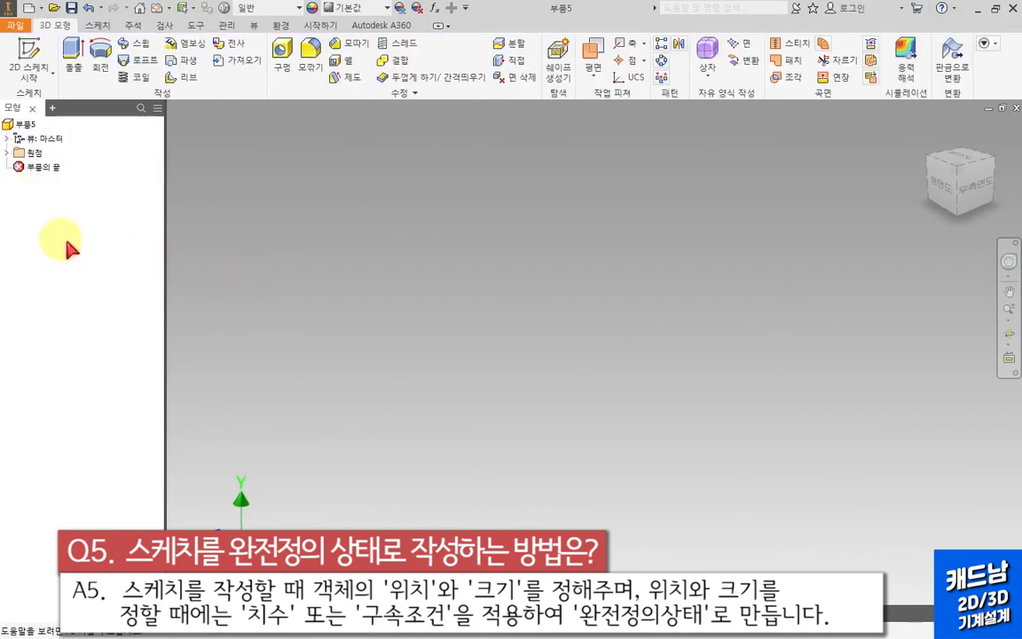
Start a new 2D sketch on the front plane and draw a circle about 4.7 mm in diameter above and to the right of the origin.
click(35, 59)
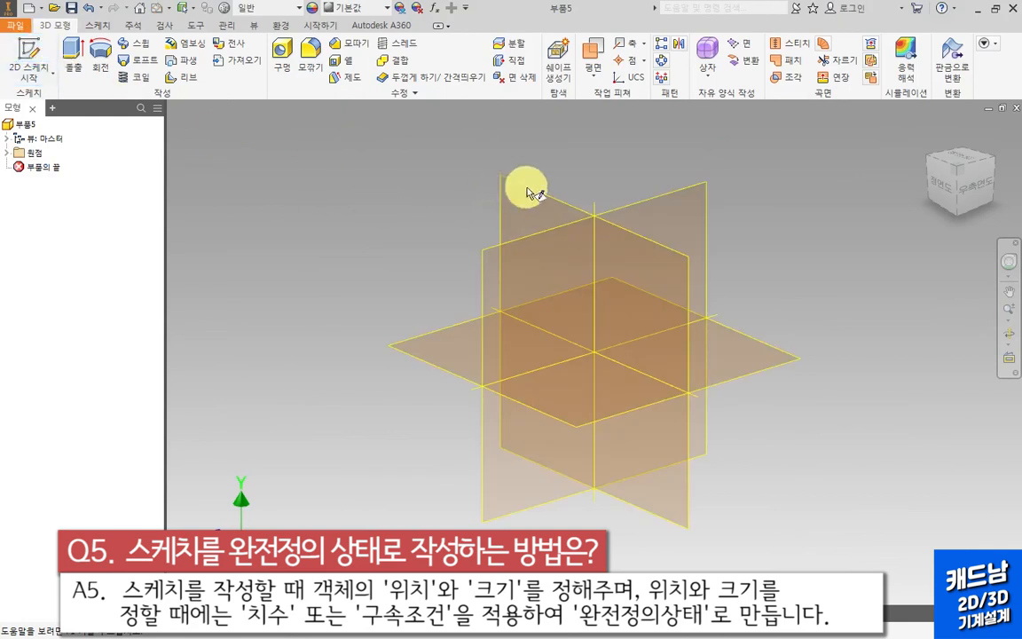
click(525, 204)
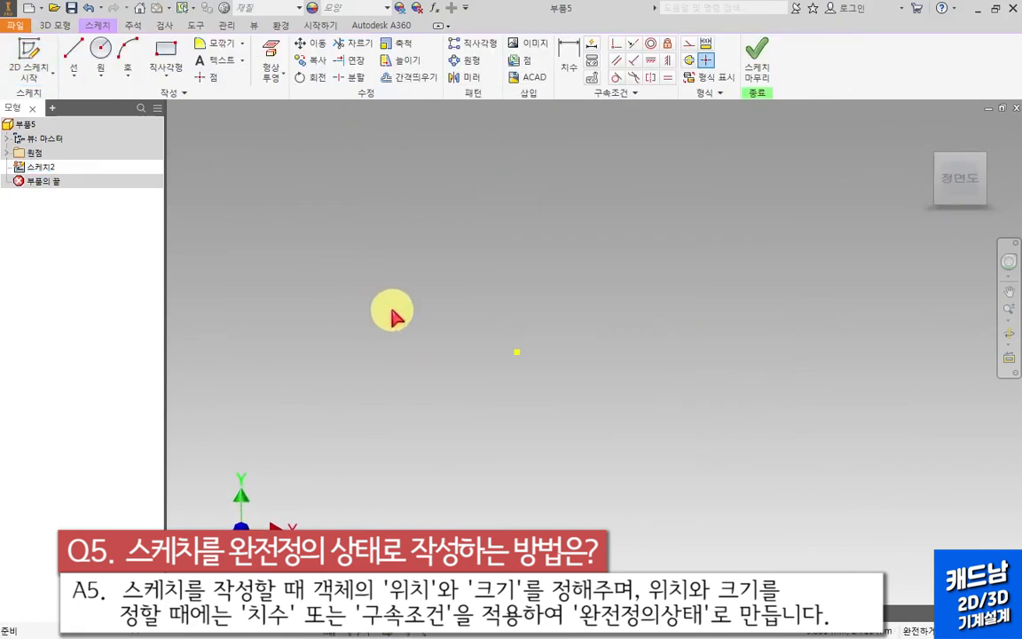
click(100, 58)
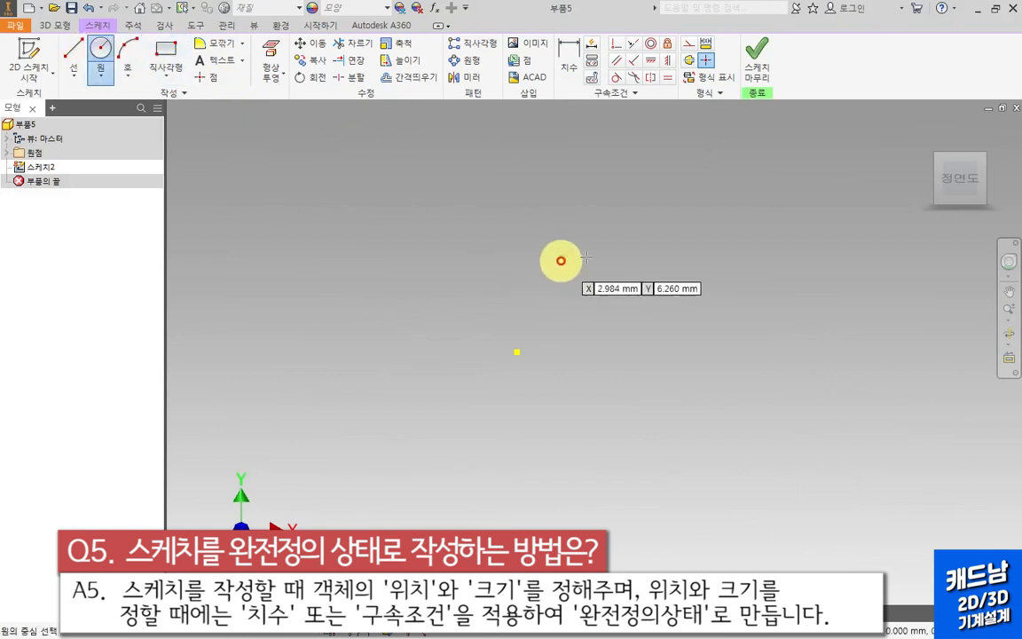
click(599, 278)
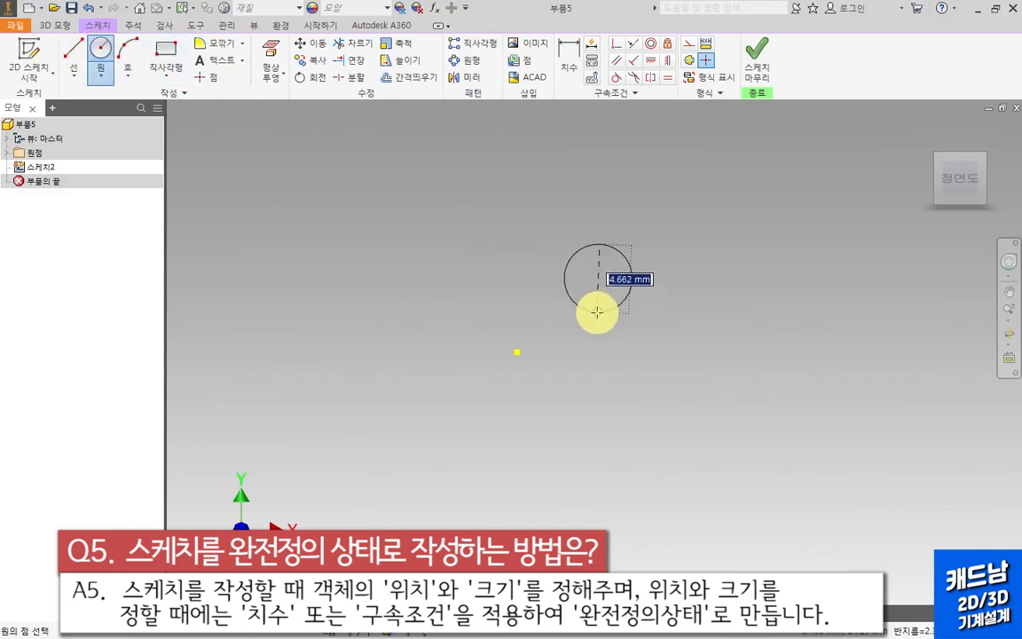
click(596, 308)
key(Escape)
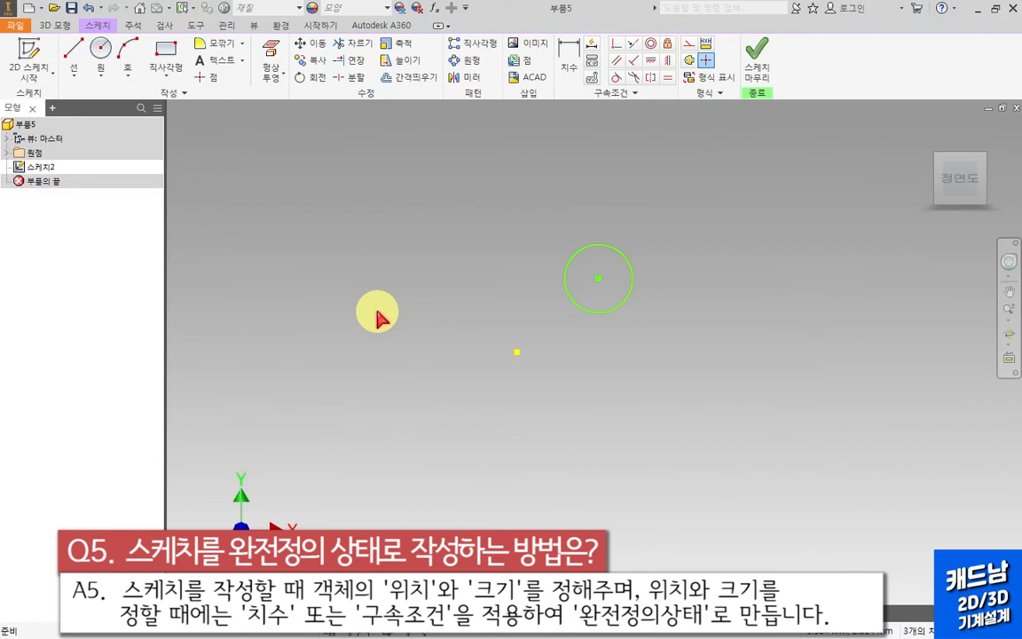
Dimension the circle's diameter and set it to 10 mm.
click(569, 57)
click(620, 253)
click(656, 198)
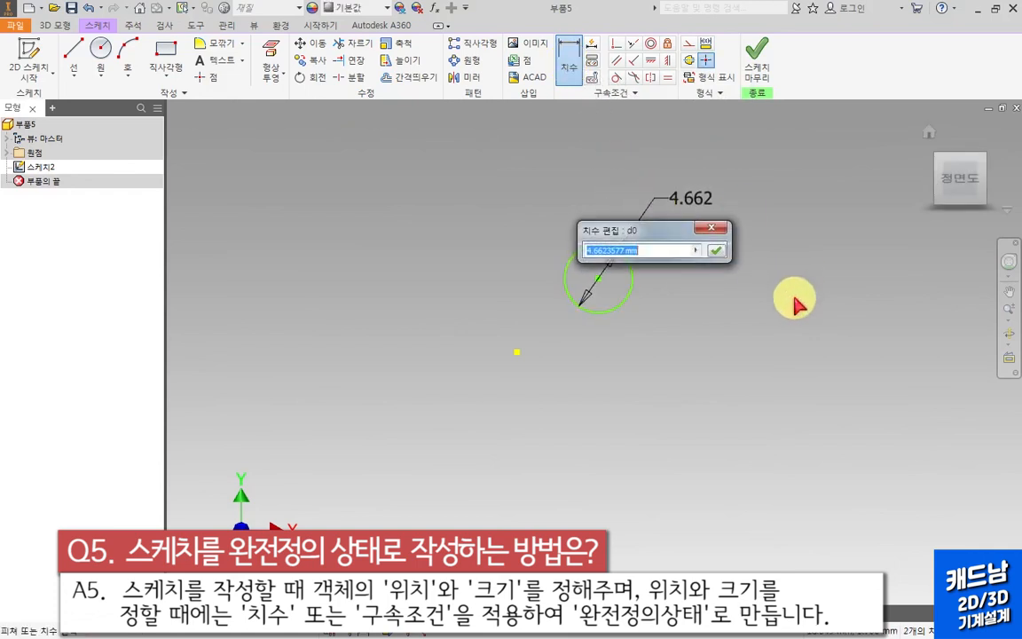
text(10)
key(Return)
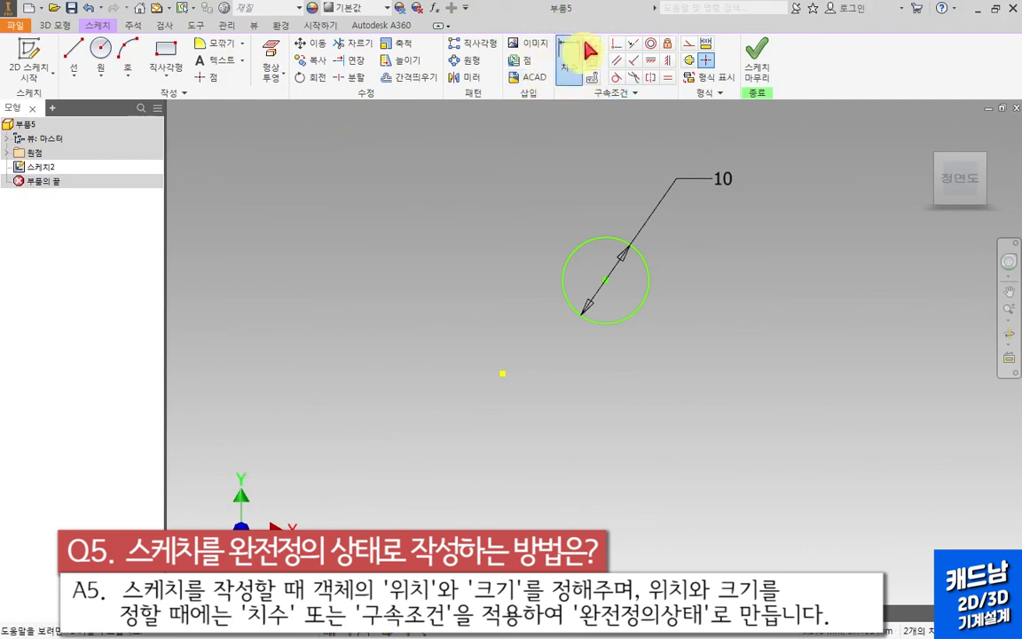
Dimension the horizontal distance between the origin point and the circle's center, and set it to 15 mm.
click(629, 320)
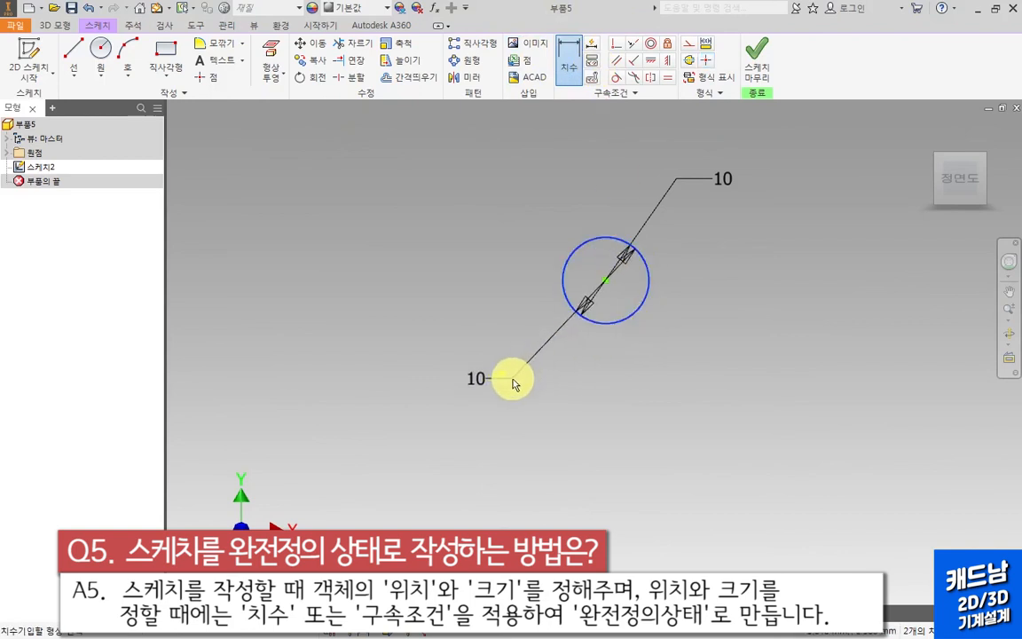
click(502, 373)
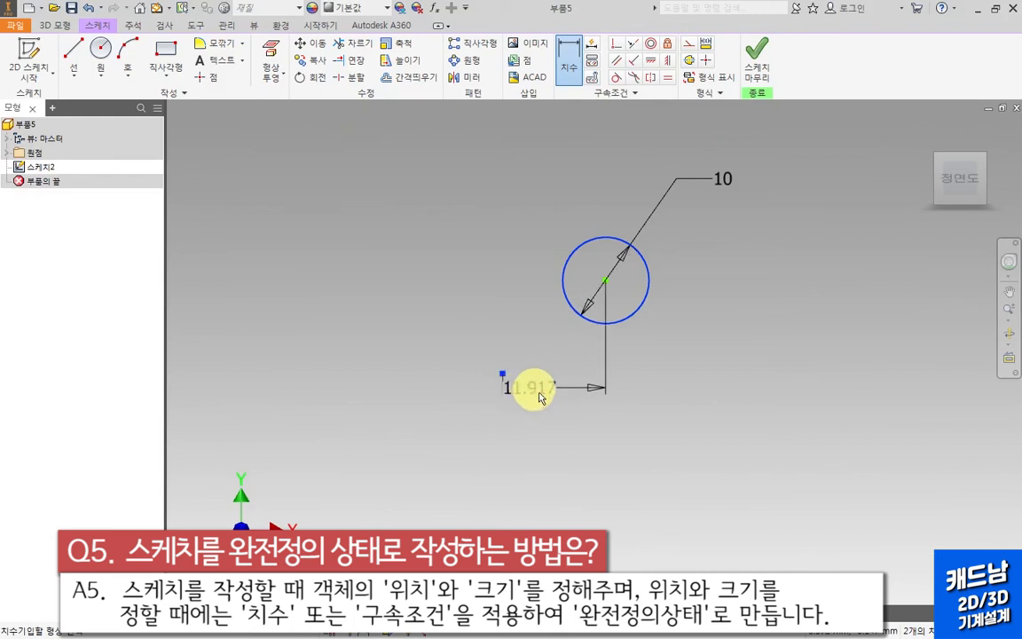
click(557, 429)
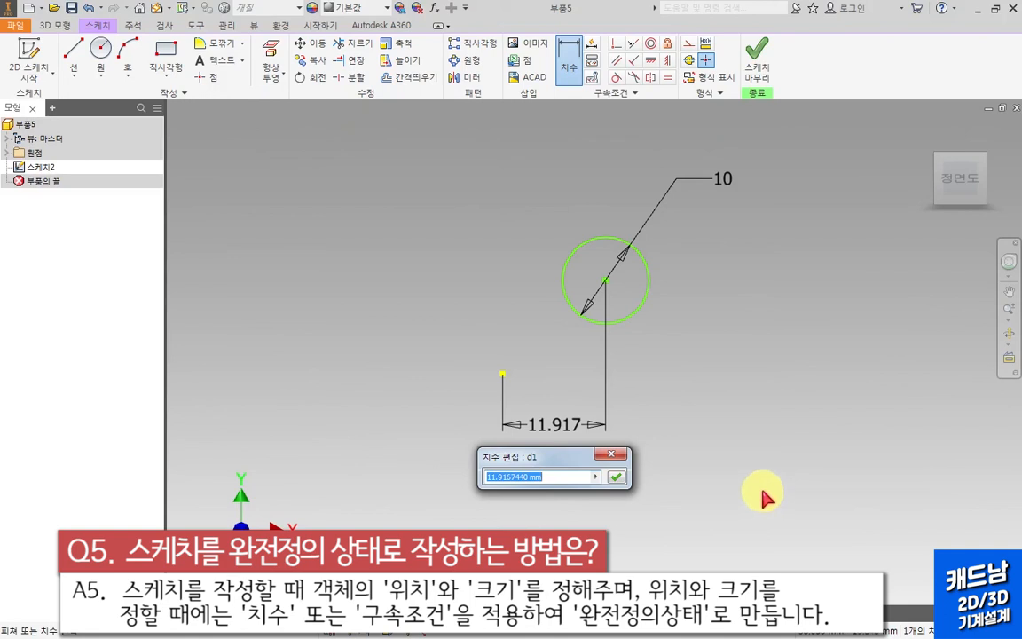
text(15)
key(Return)
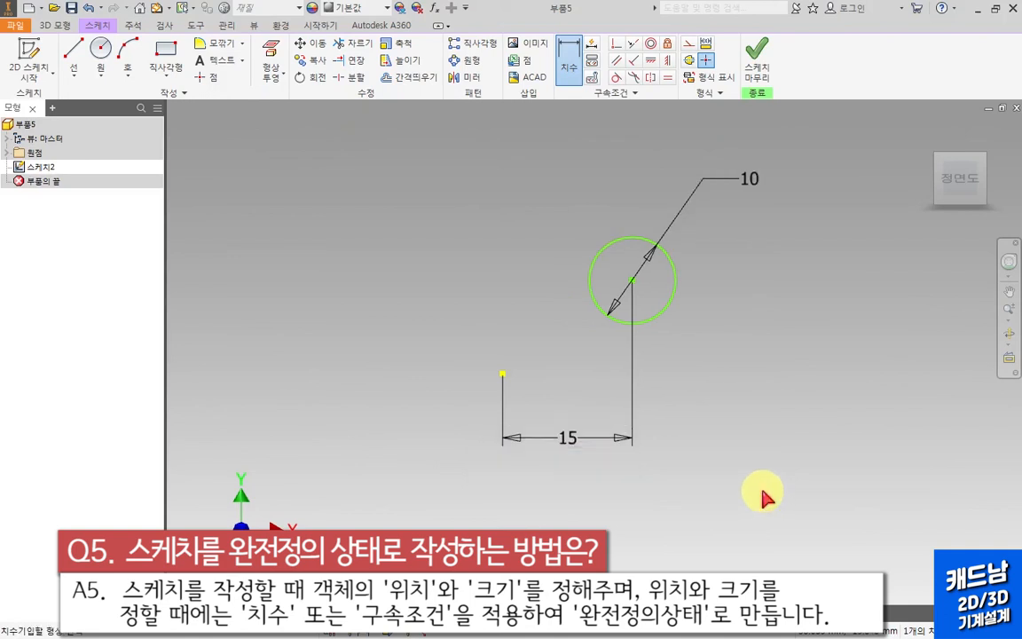
Dimension the vertical distance between the origin point and the circle's center, set it to 15 mm, and leave the Dimension command.
click(590, 287)
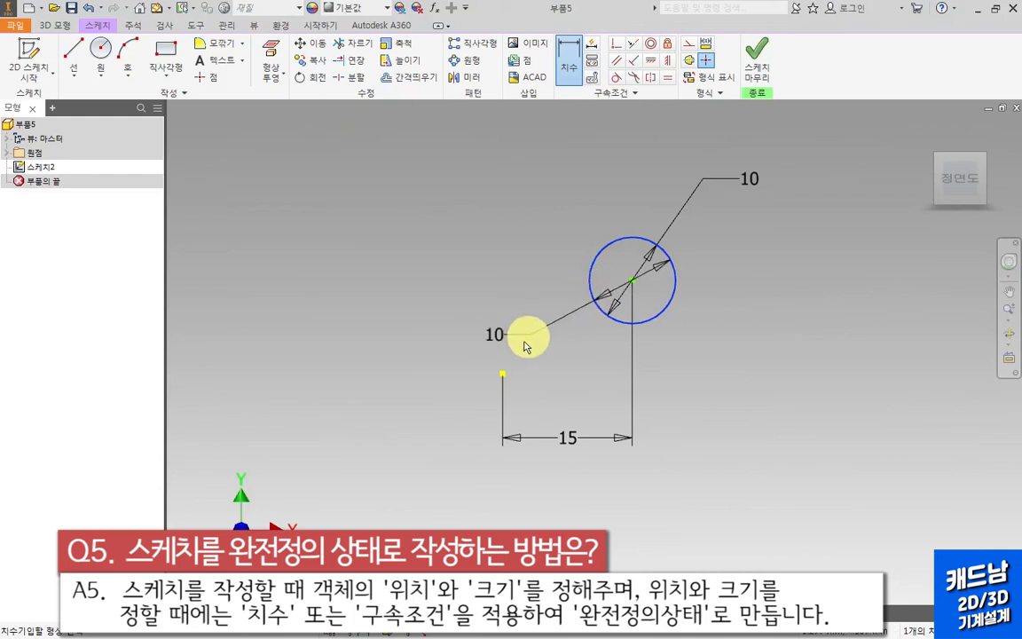
click(502, 374)
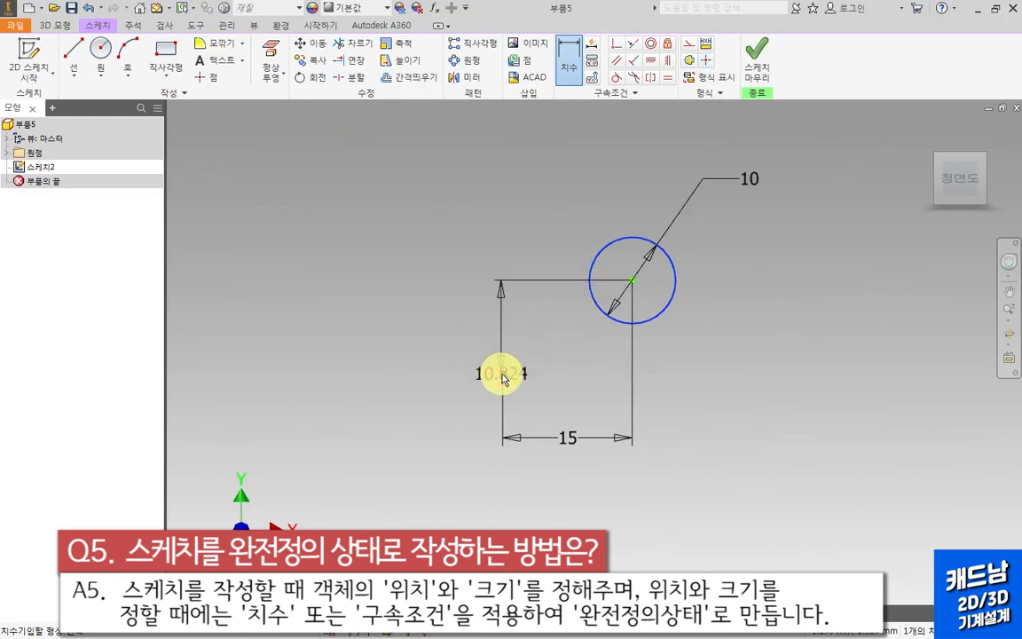
click(435, 330)
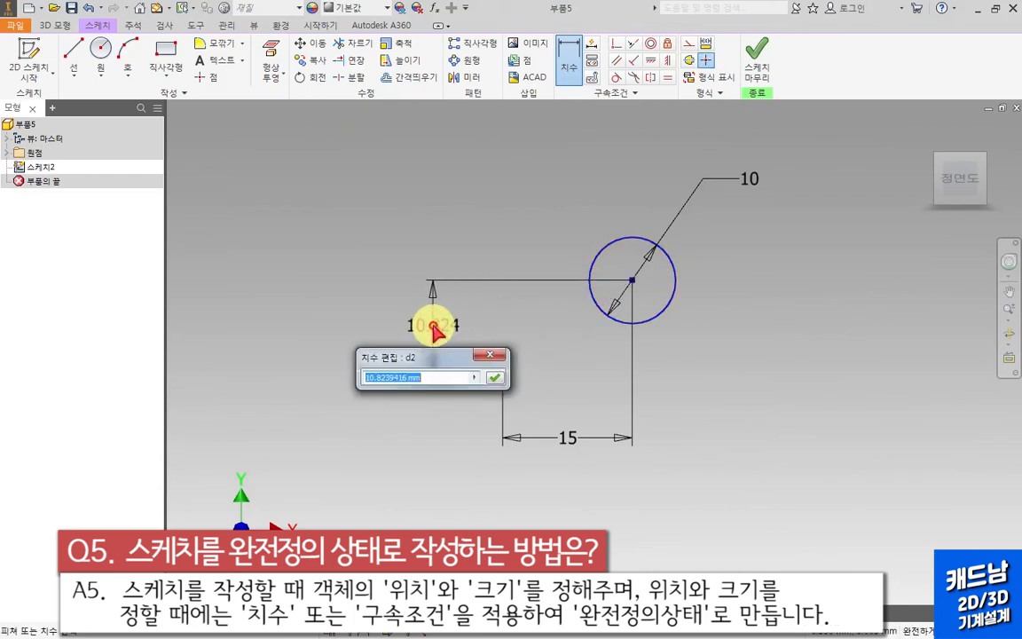
text(1)
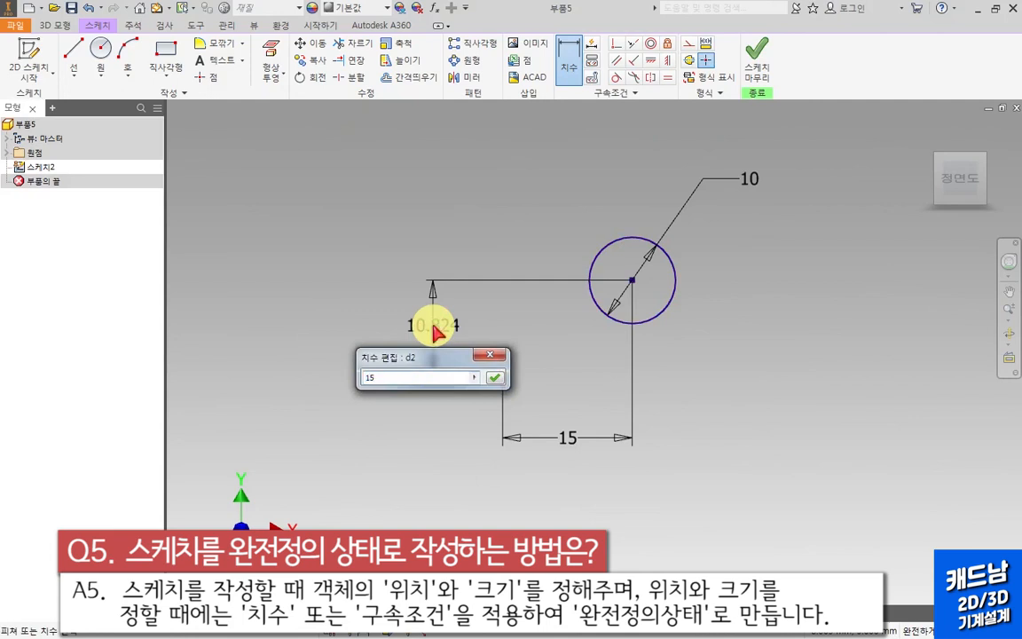
text(5)
key(Return)
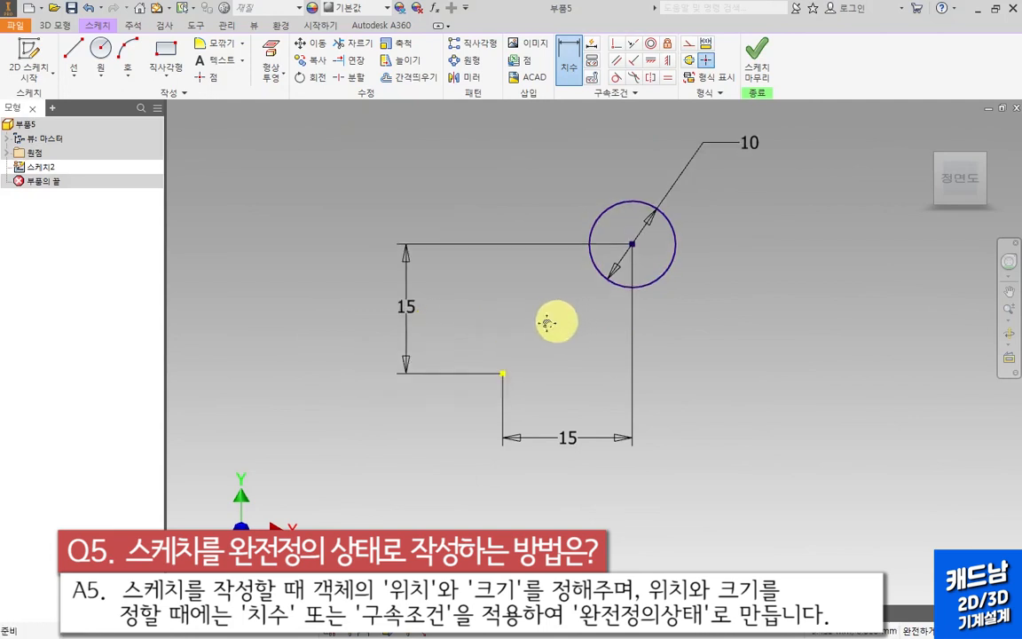
middle_drag(556, 321, 472, 334)
key(Escape)
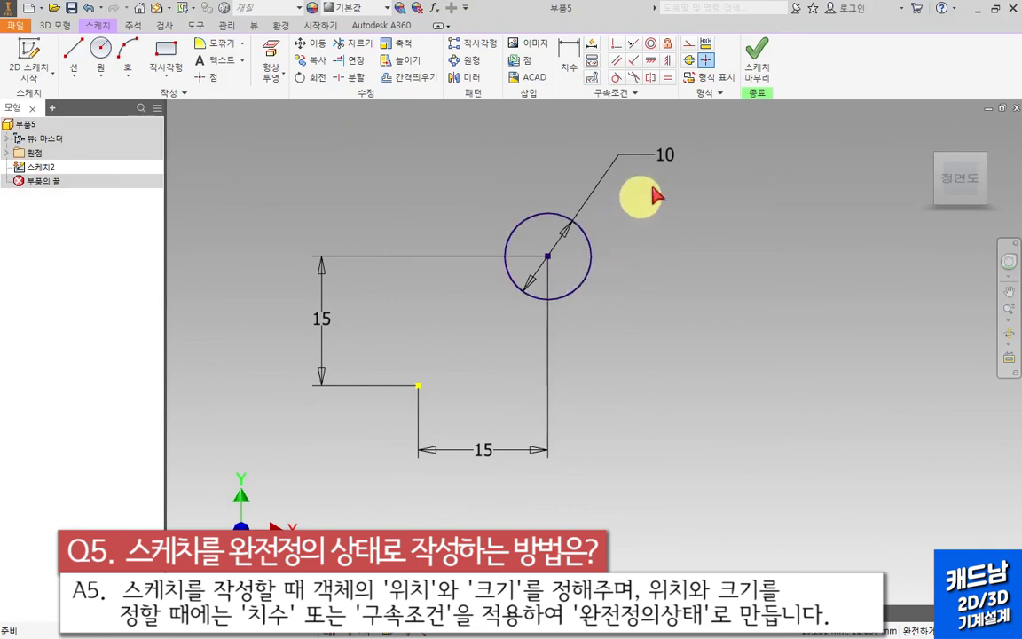
mouse_move(676, 184)
mouse_down()
mouse_move(624, 138)
mouse_move(707, 151)
mouse_move(674, 183)
mouse_up()
mouse_move(368, 255)
mouse_down()
mouse_move(299, 249)
mouse_move(390, 475)
mouse_up()
mouse_move(545, 411)
mouse_down()
mouse_move(399, 292)
mouse_move(377, 256)
mouse_up()
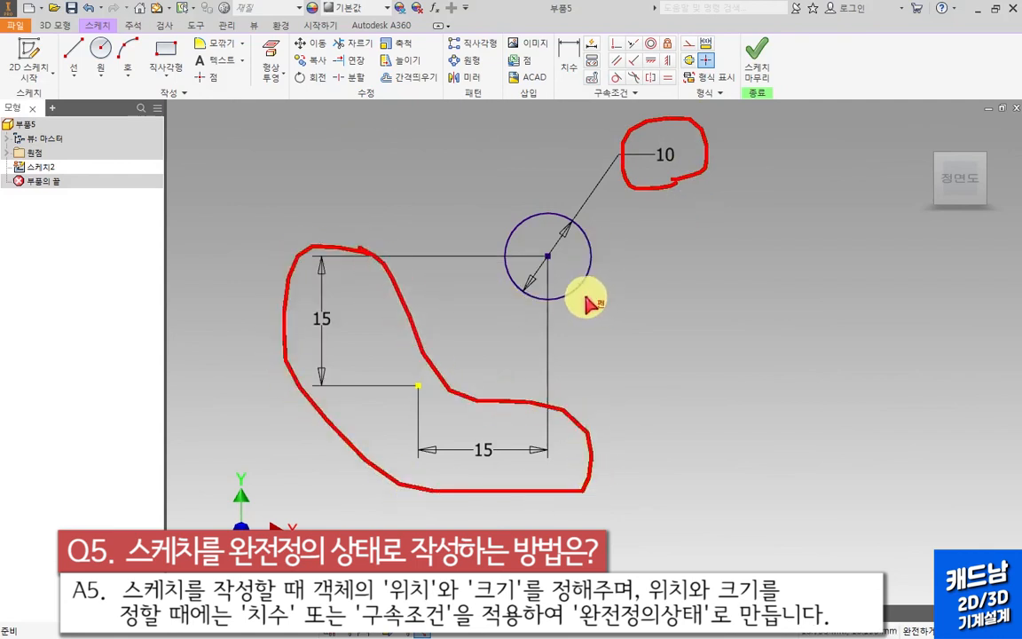
key(Escape)
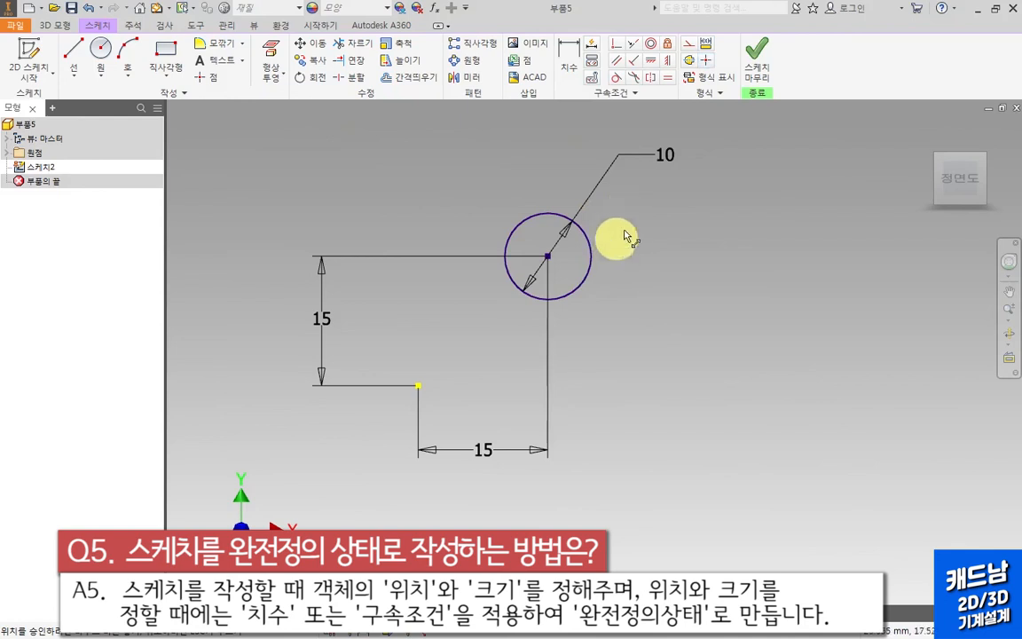
Try to move the dimensioned circle by its edge and center point to test whether it is fixed.
mouse_move(628, 250)
mouse_down()
mouse_move(632, 300)
mouse_move(584, 282)
mouse_up()
click(547, 258)
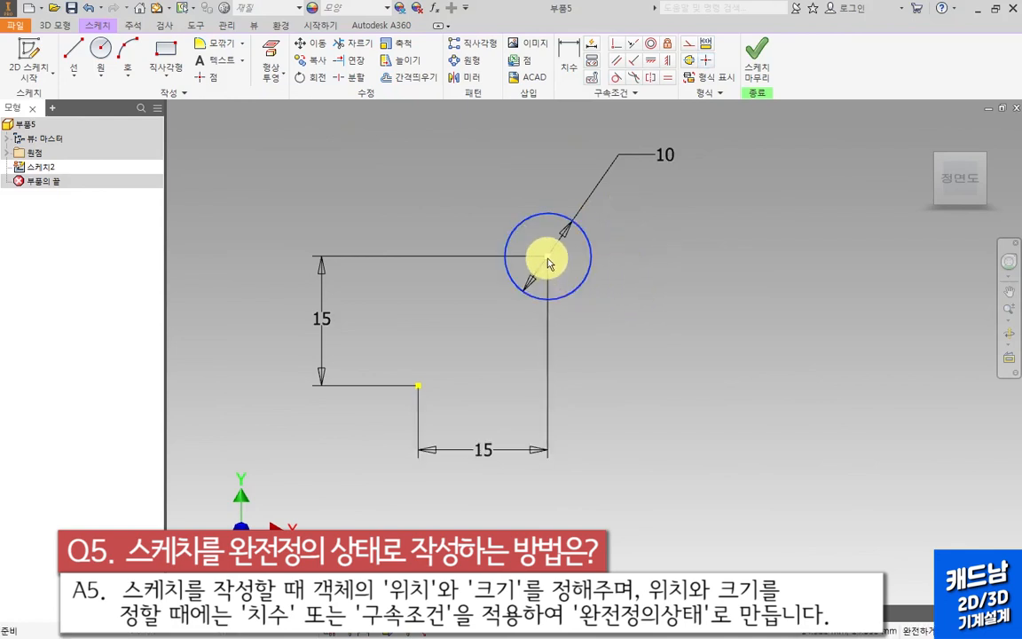
click(549, 258)
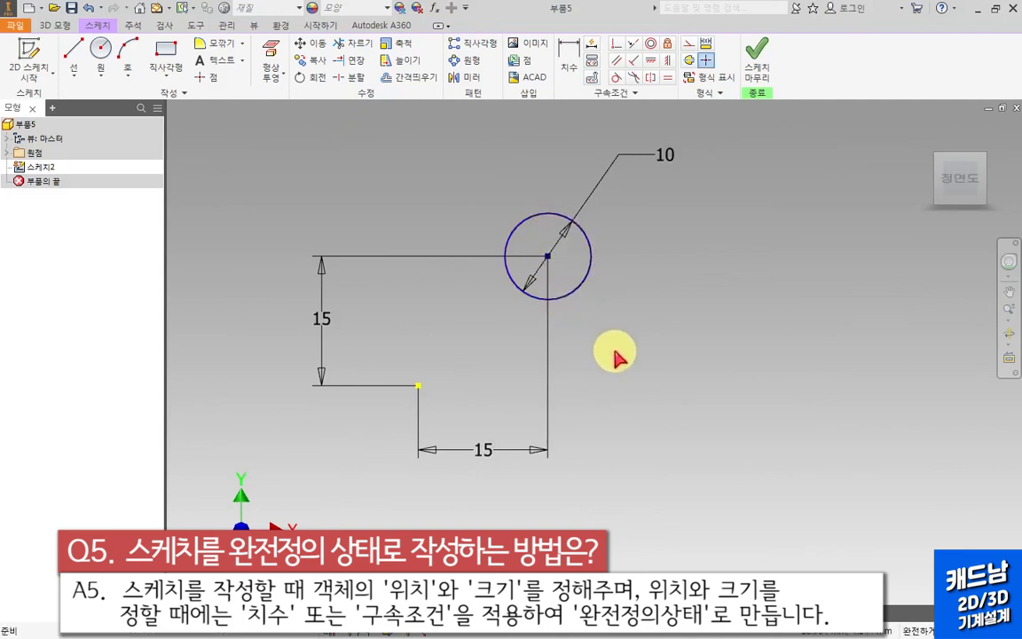
Draw a second circle to the right of the first, then reposition and enlarge it to about 19.5 mm in diameter.
click(101, 51)
click(742, 265)
click(779, 297)
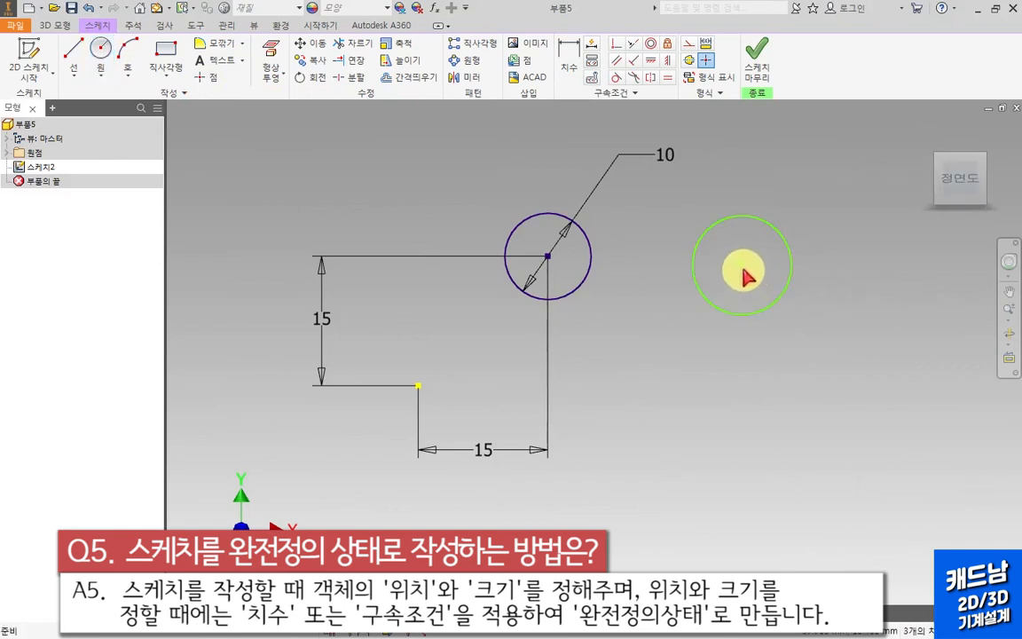
drag(742, 266, 735, 216)
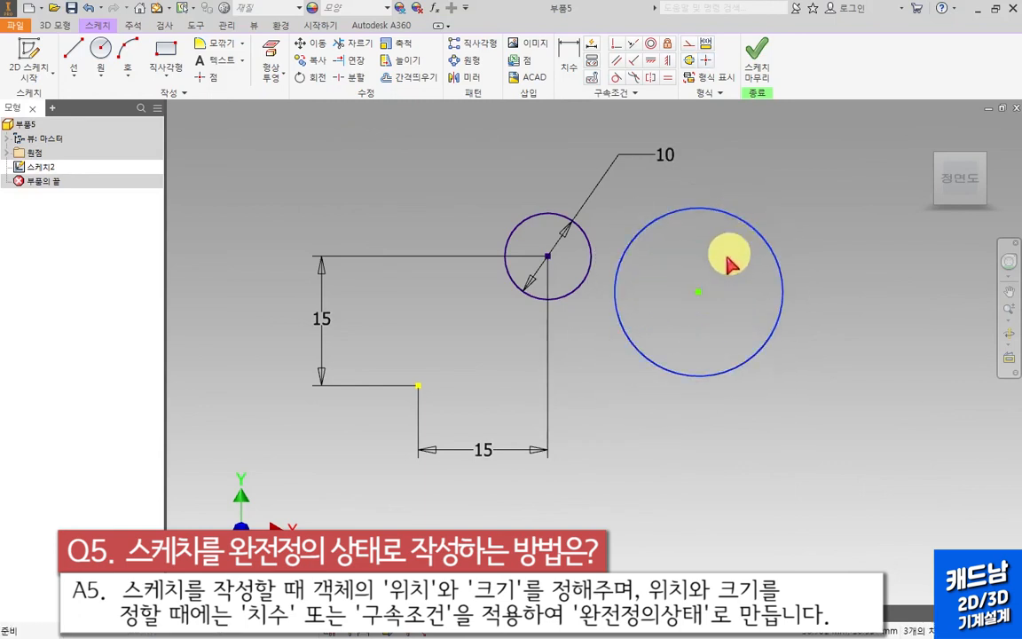
click(802, 186)
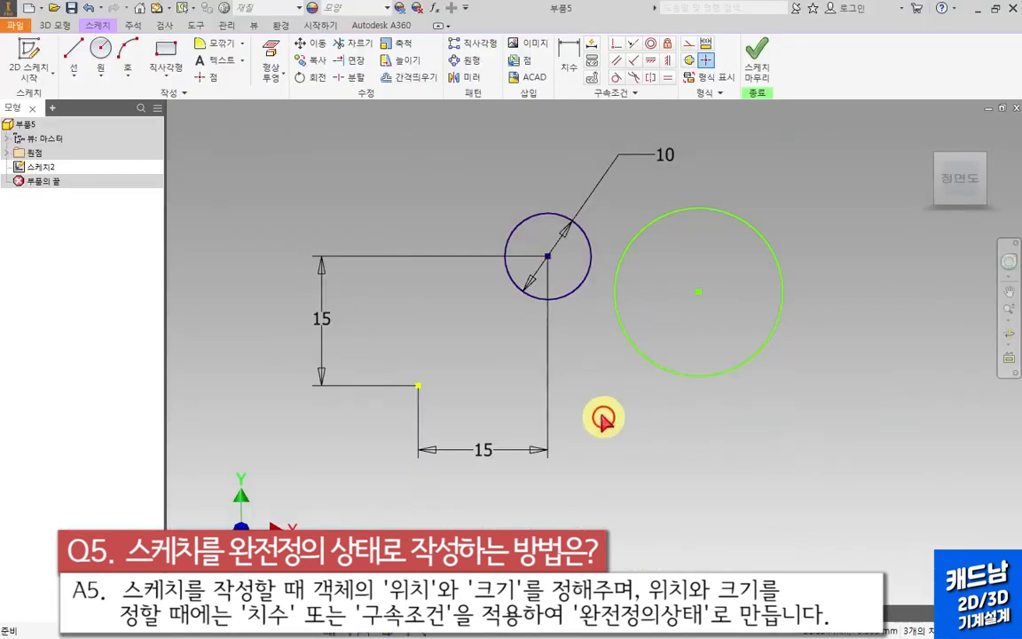
click(532, 282)
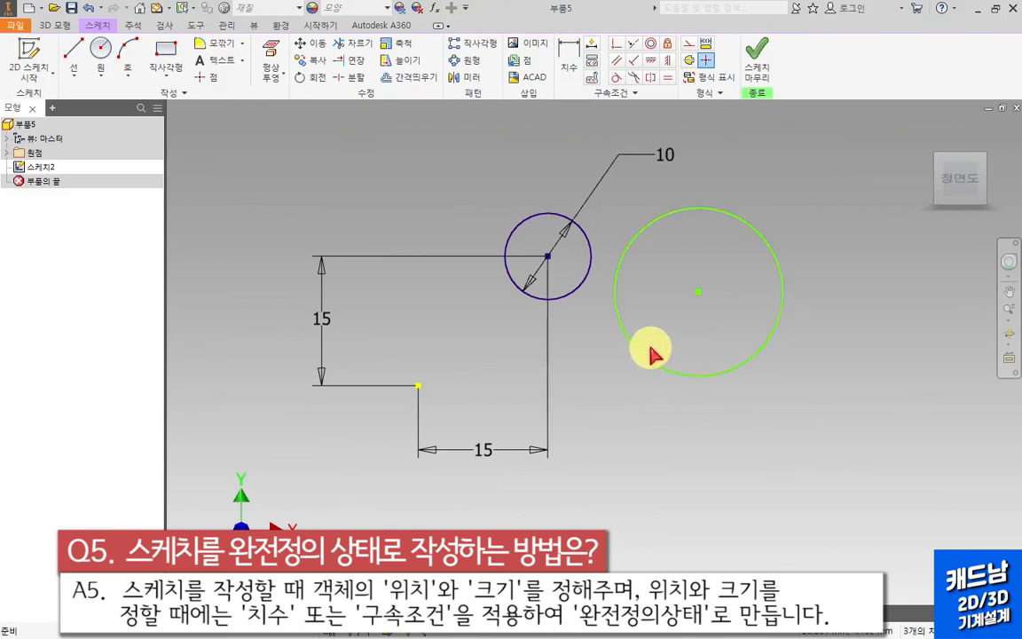
click(564, 60)
click(721, 213)
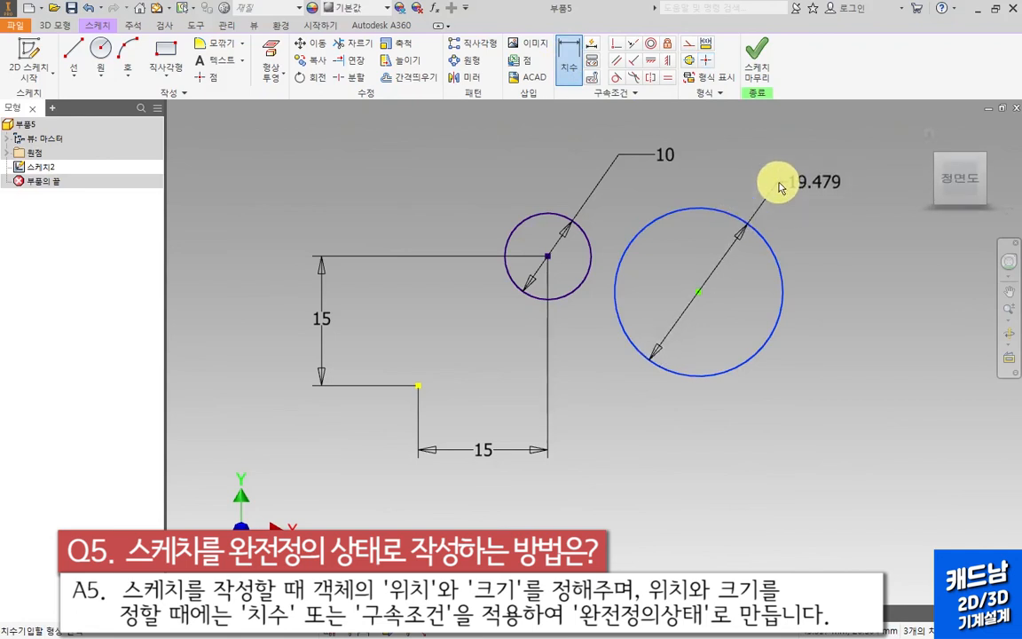
key(Escape)
key(Escape)
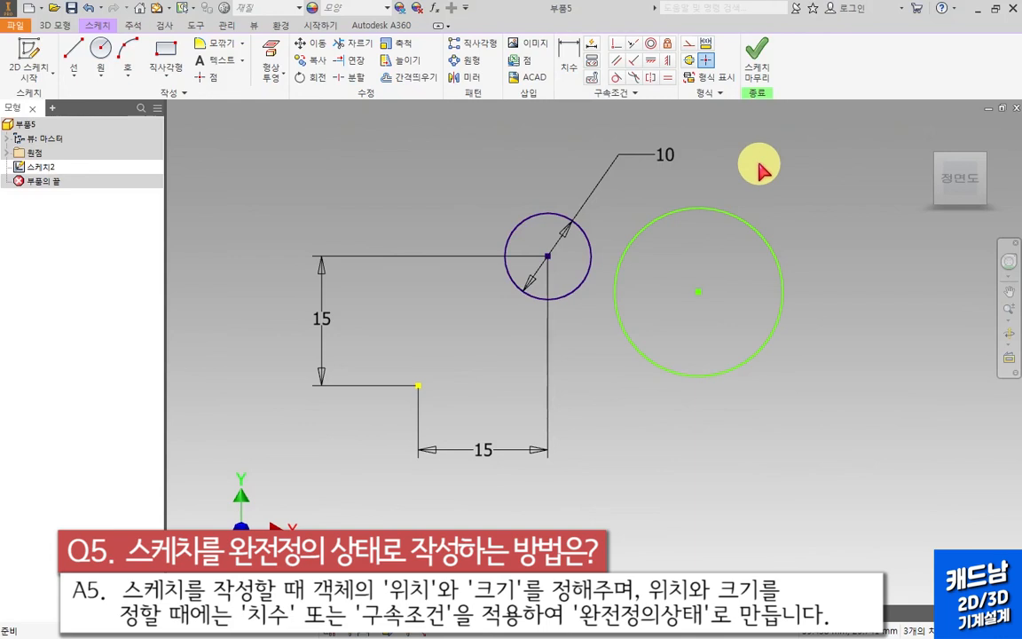
Apply an Equal constraint between the 10 mm circle and the second circle.
click(667, 81)
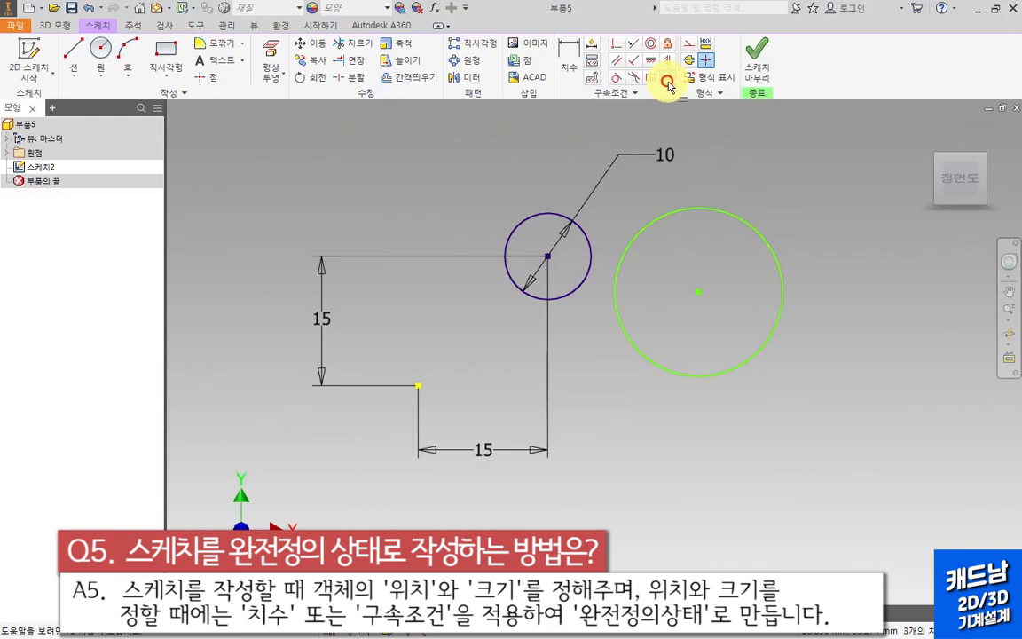
click(587, 240)
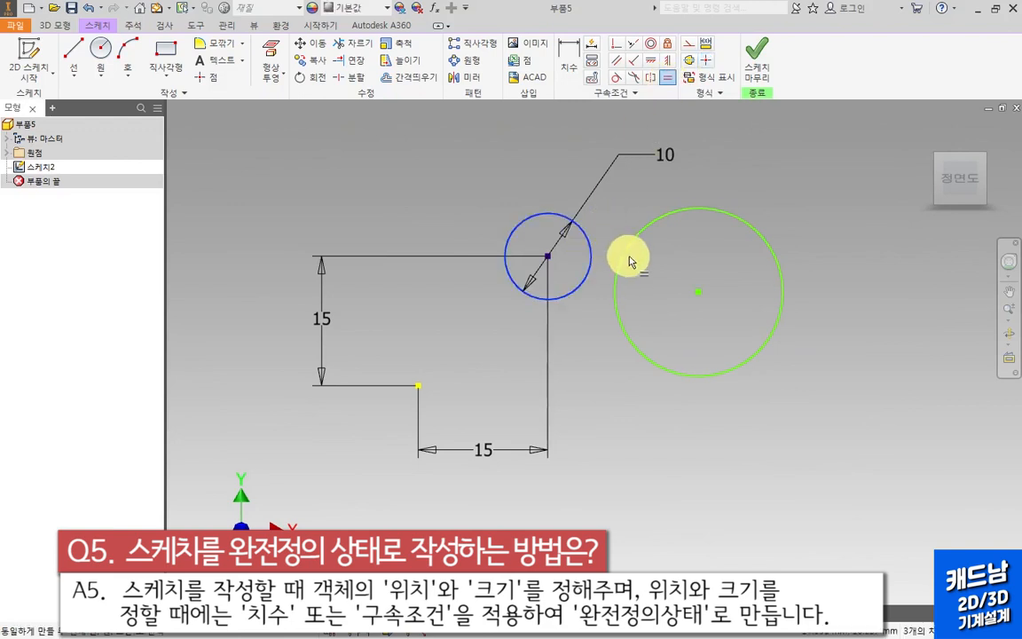
click(620, 258)
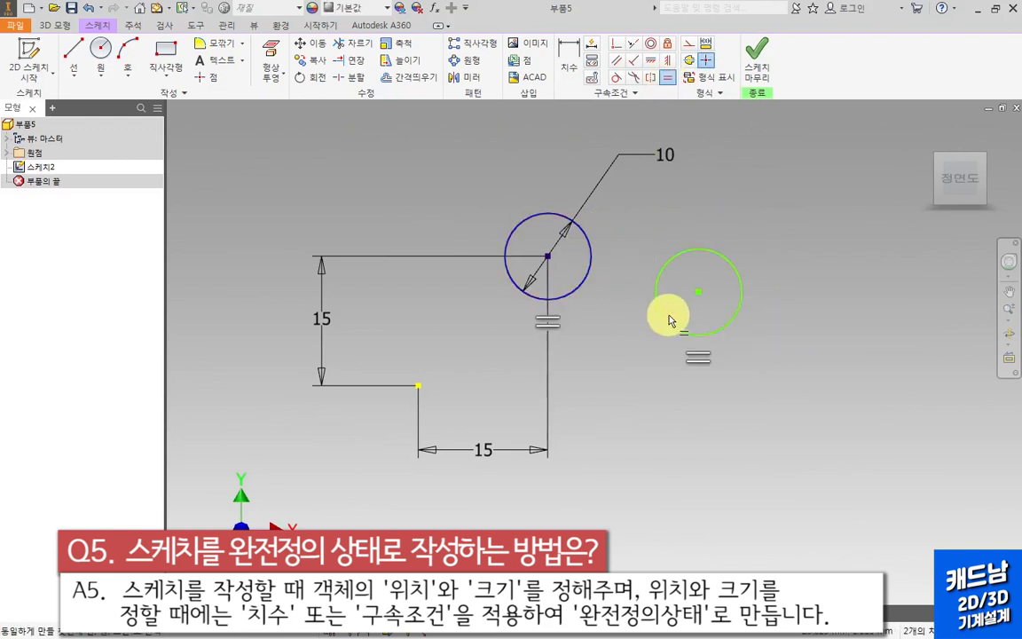
Apply a Horizontal constraint between the two circle centers, then slide the second circle to about 37 mm right of the origin.
click(652, 63)
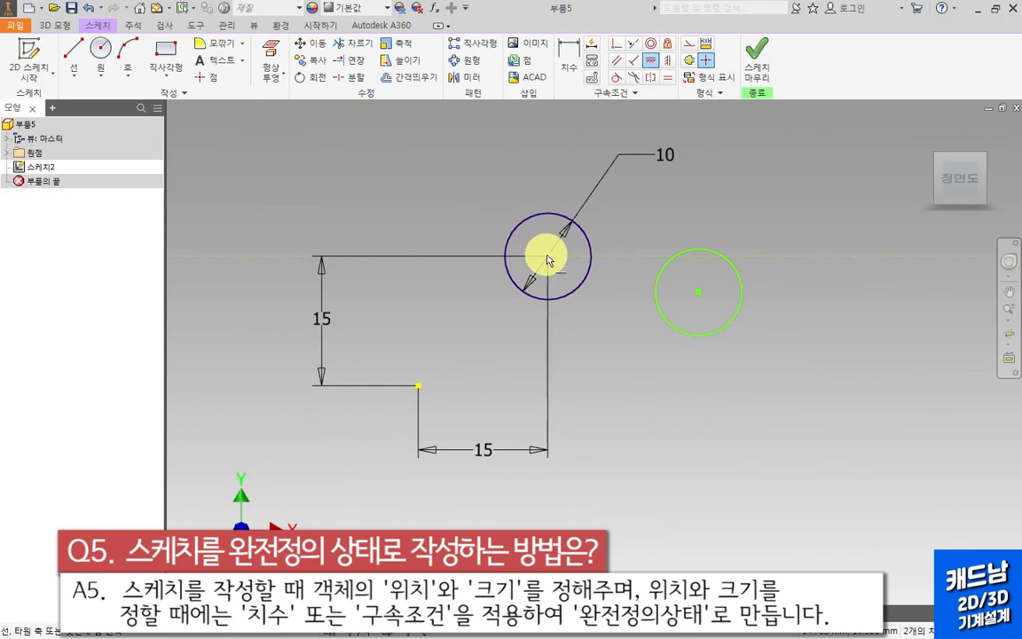
click(549, 258)
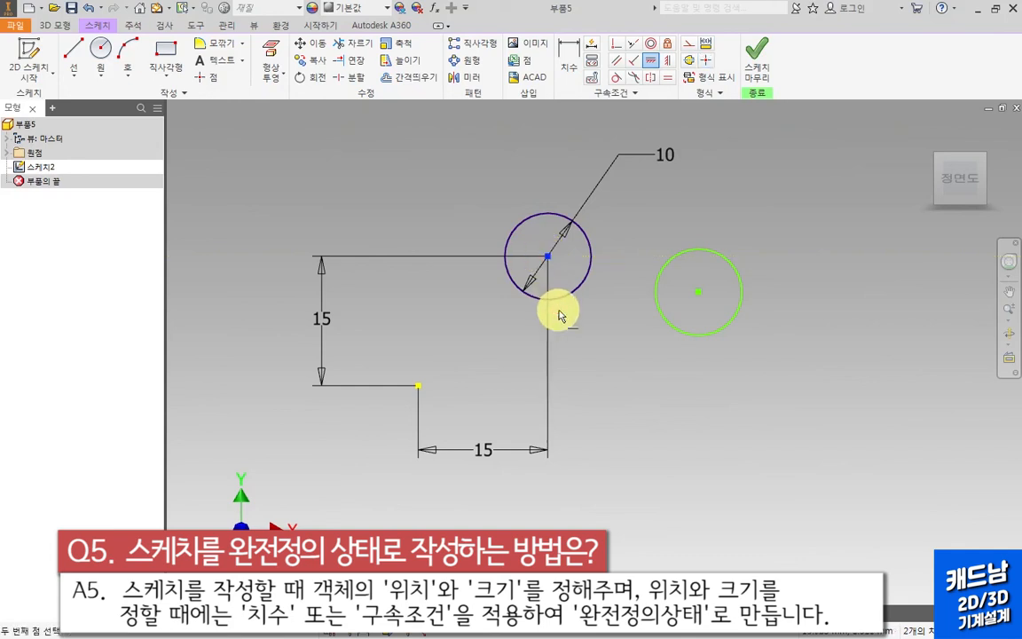
click(697, 295)
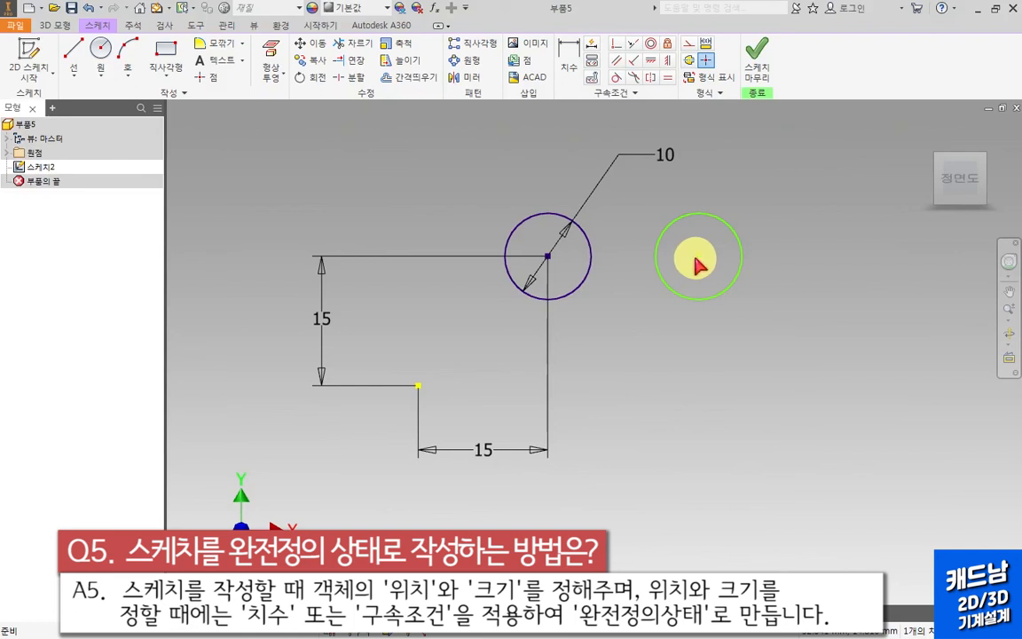
mouse_move(696, 258)
mouse_down()
mouse_move(753, 253)
mouse_move(712, 263)
mouse_up()
drag(698, 259, 739, 275)
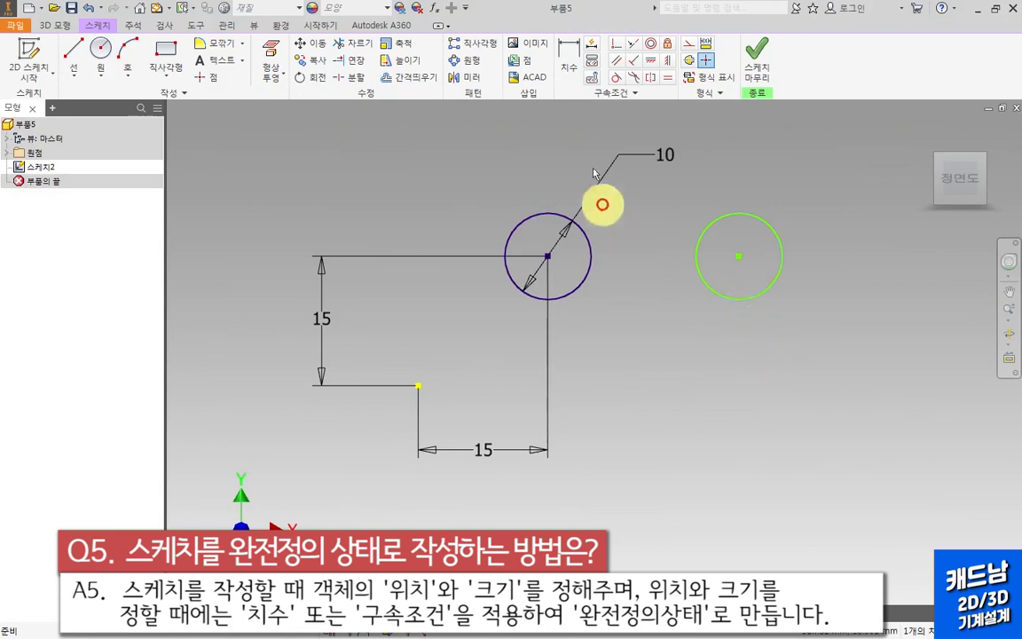
Dimension the horizontal distance from the origin point to the second circle's center, set it to 40 mm, and leave the Dimension command.
click(568, 62)
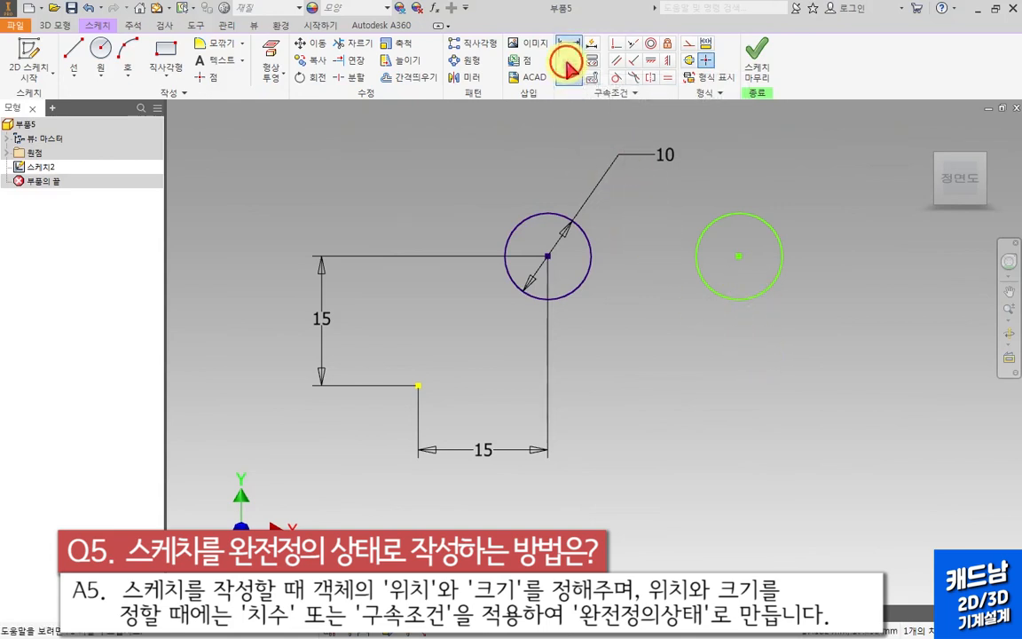
click(715, 295)
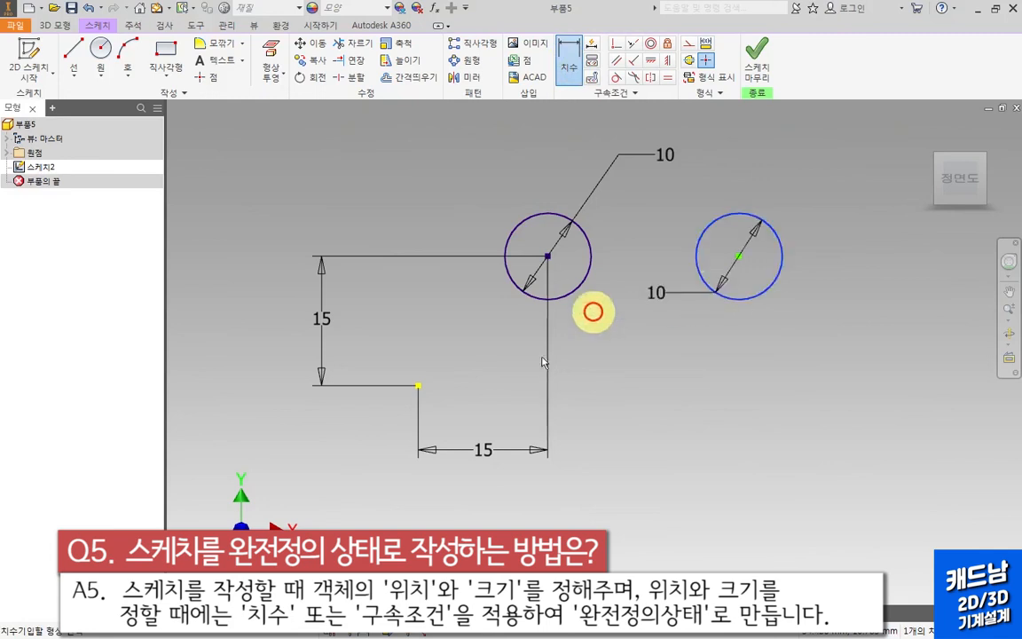
click(418, 387)
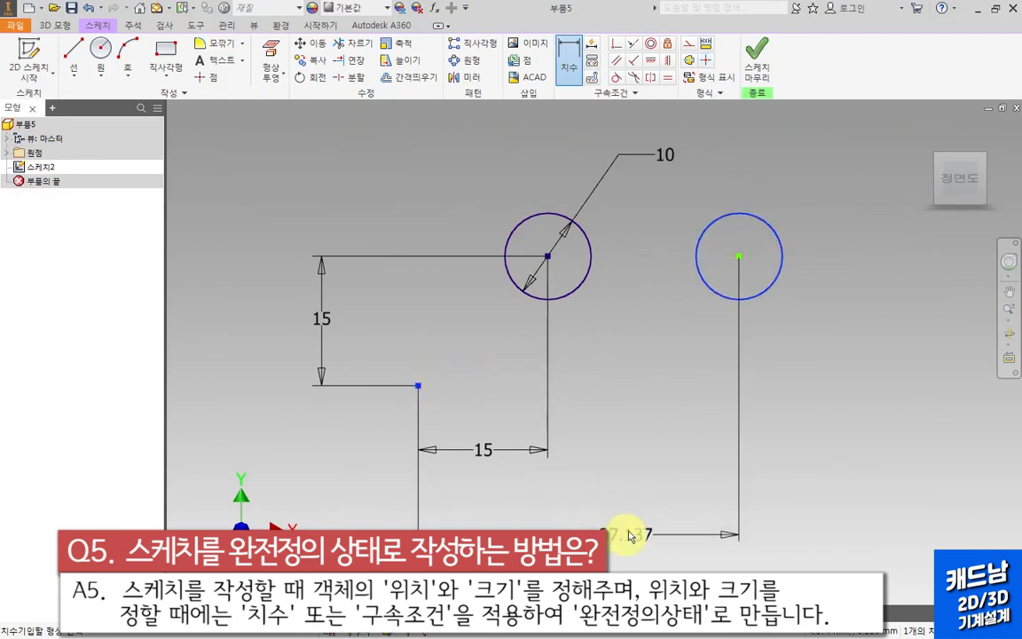
click(578, 502)
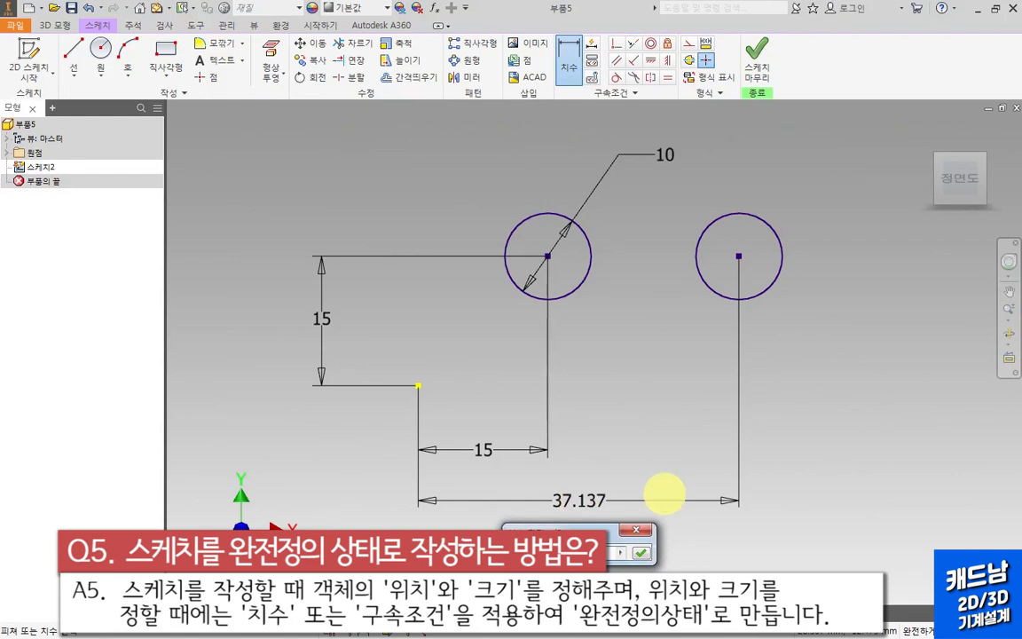
text(40)
key(Return)
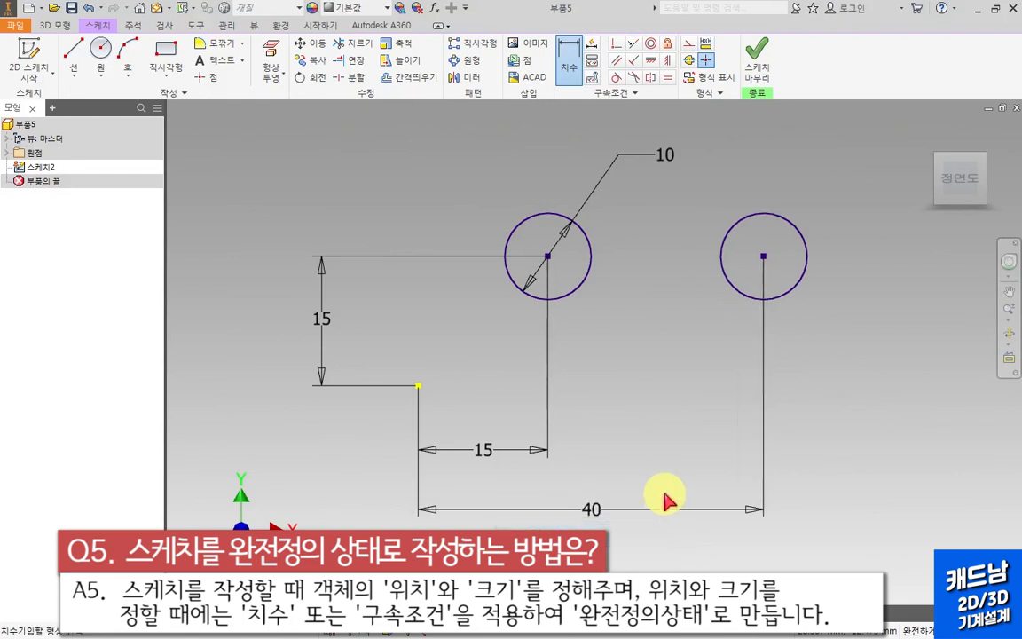
key(Escape)
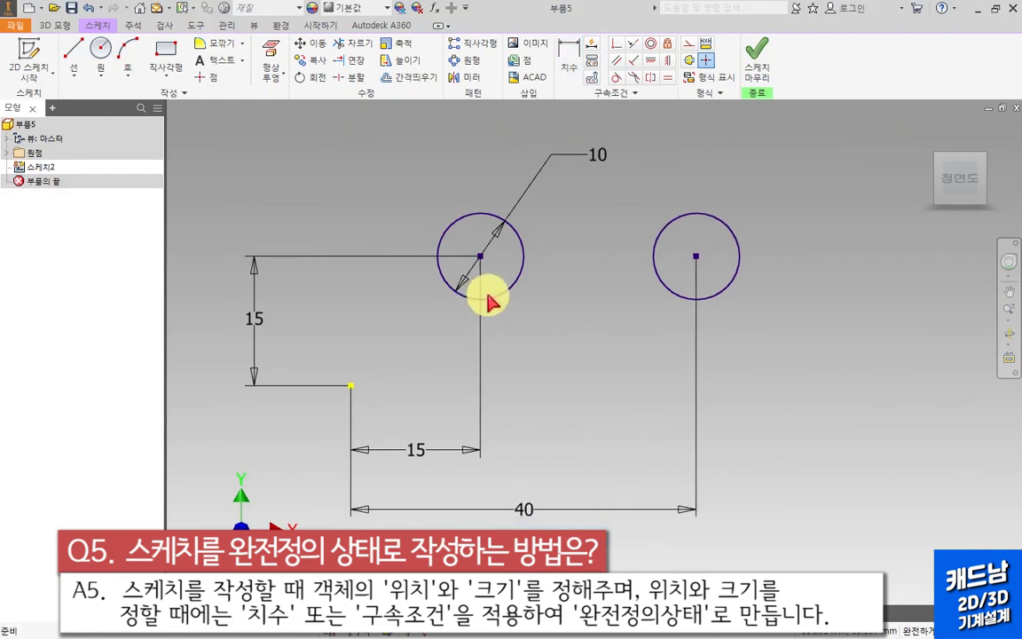
click(487, 296)
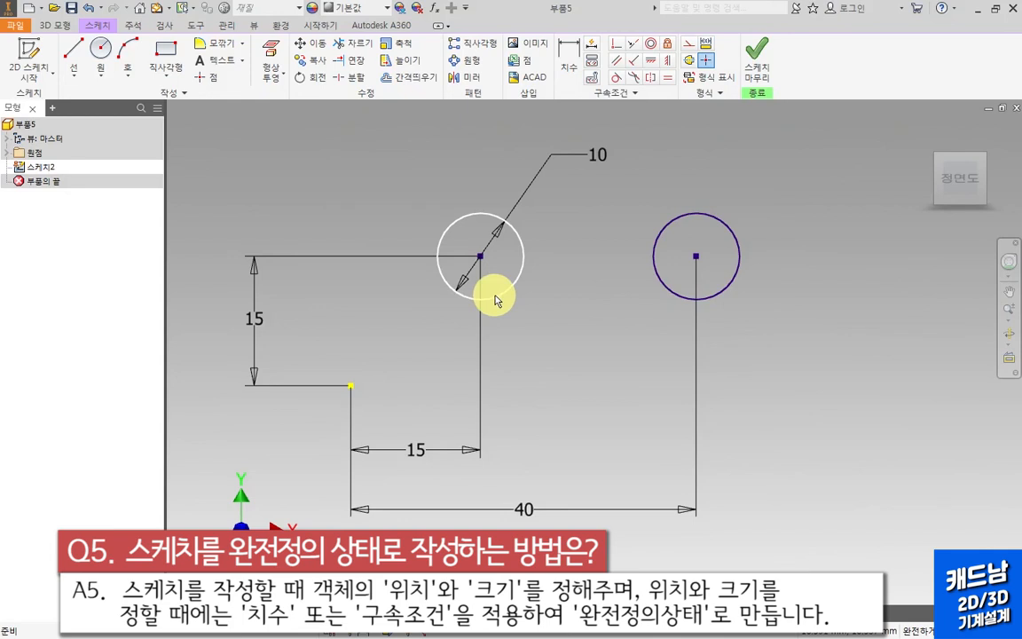
mouse_move(599, 149)
mouse_down()
mouse_move(536, 164)
mouse_move(619, 160)
mouse_move(615, 133)
mouse_up()
mouse_move(448, 397)
mouse_down()
mouse_move(422, 463)
mouse_move(436, 423)
mouse_up()
mouse_move(271, 305)
mouse_down()
mouse_move(255, 304)
mouse_move(266, 337)
mouse_move(271, 304)
mouse_up()
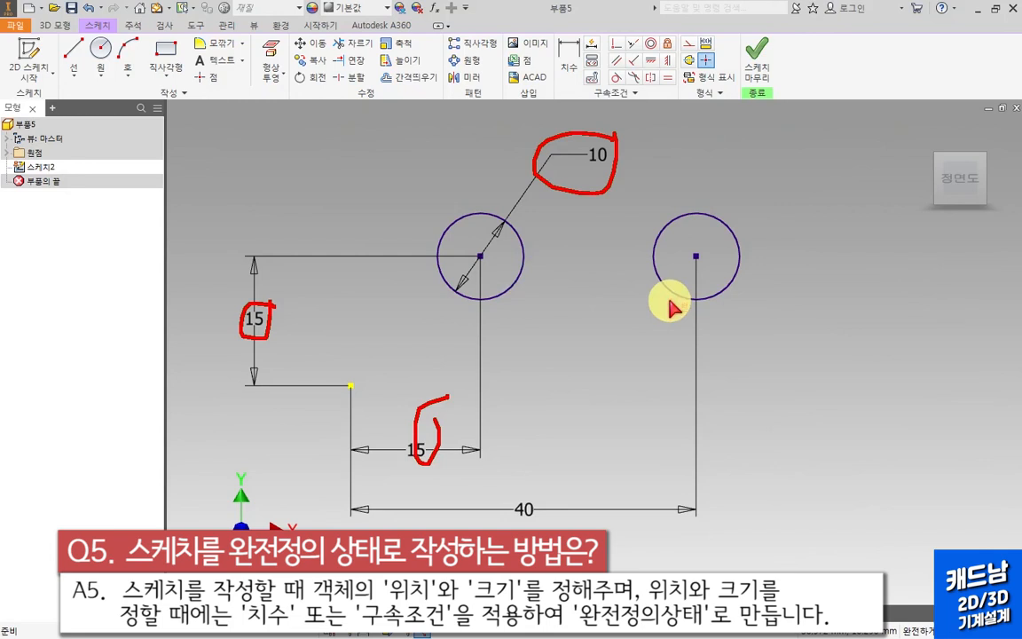
key(Escape)
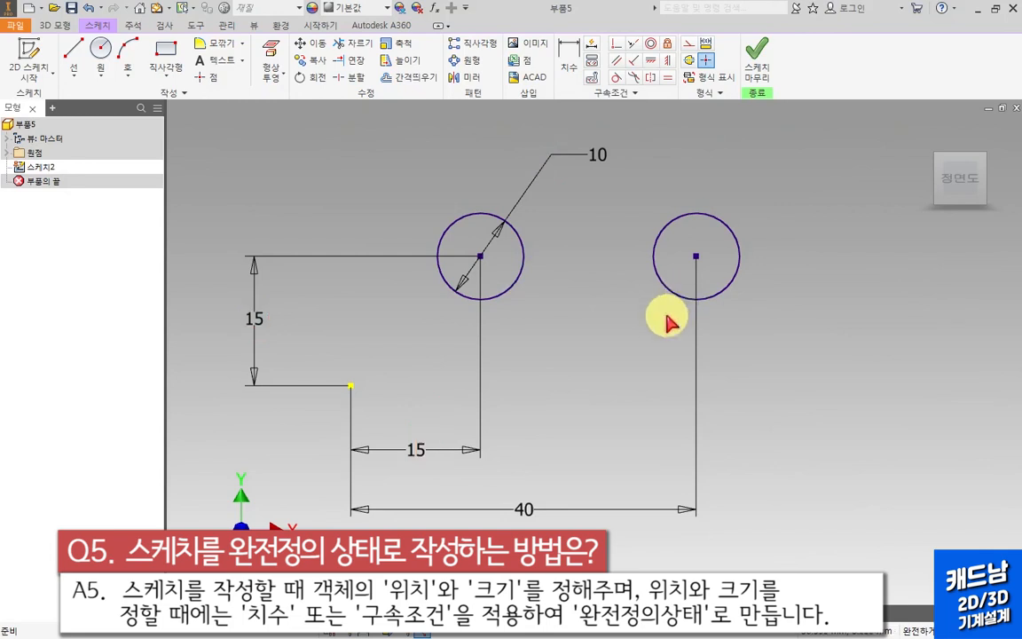
Show all sketch constraints and review the equal and horizontal constraints and the horizontal position dimension that define the second circle.
key(F8)
mouse_move(722, 310)
mouse_down()
mouse_move(690, 308)
mouse_move(661, 326)
mouse_move(723, 339)
mouse_up()
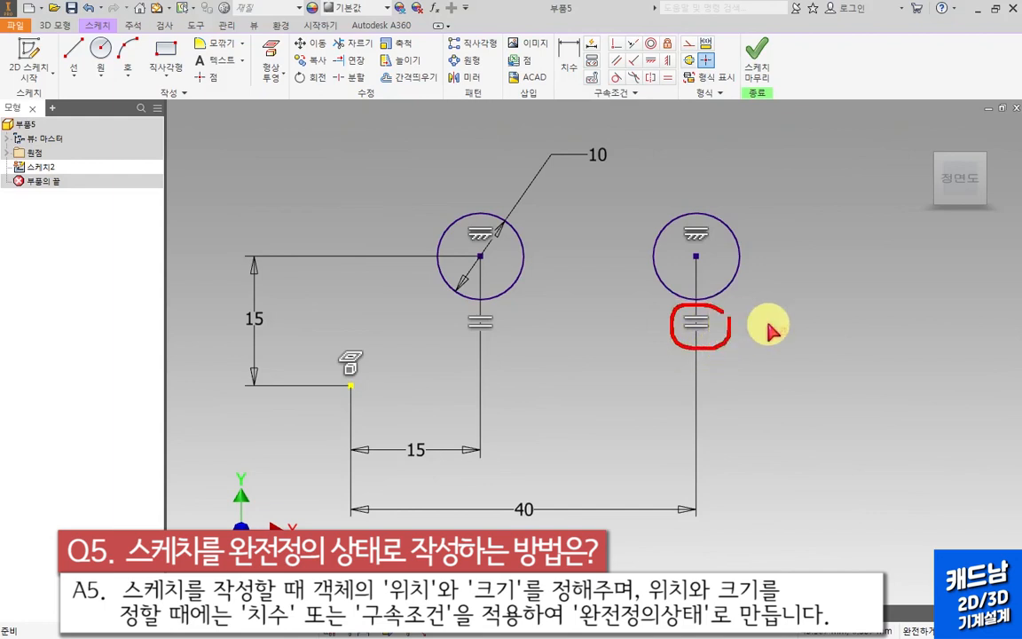
mouse_move(712, 194)
mouse_down()
mouse_move(663, 207)
mouse_move(700, 251)
mouse_move(716, 204)
mouse_up()
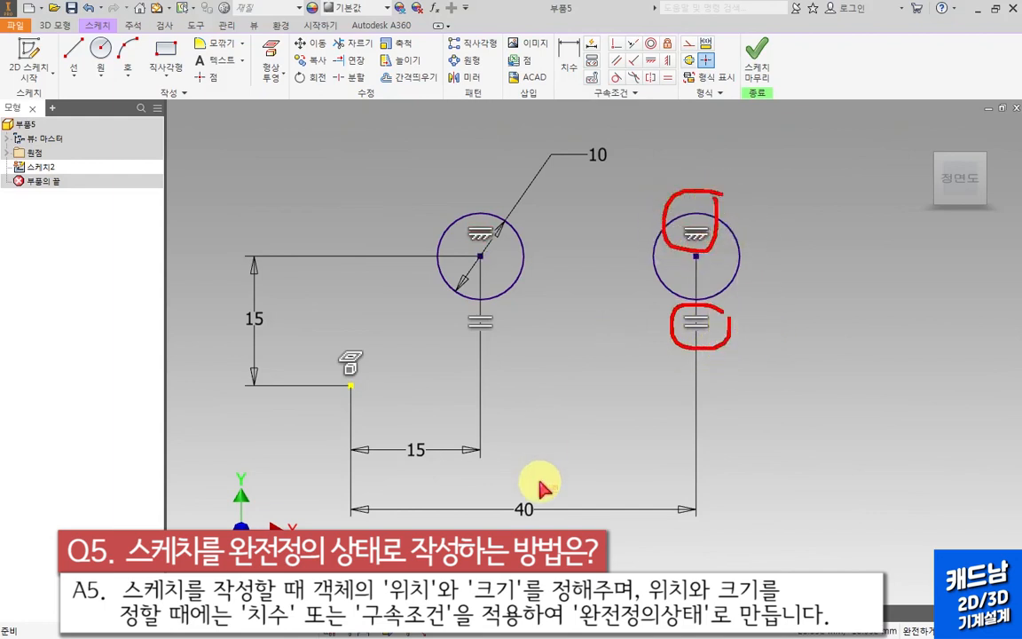
mouse_move(538, 486)
mouse_down()
mouse_move(550, 527)
mouse_move(538, 479)
mouse_up()
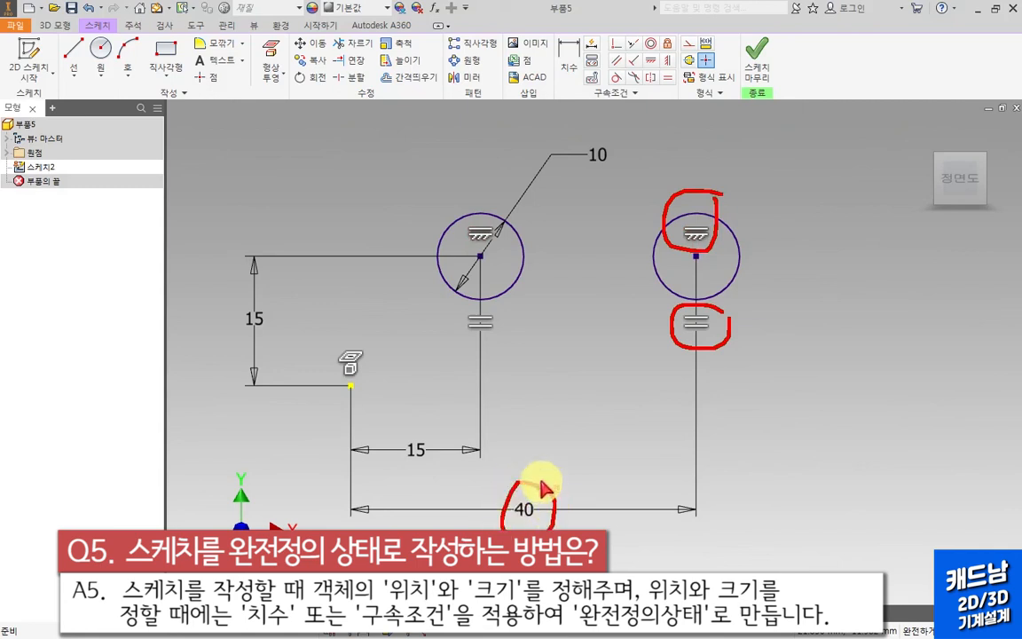